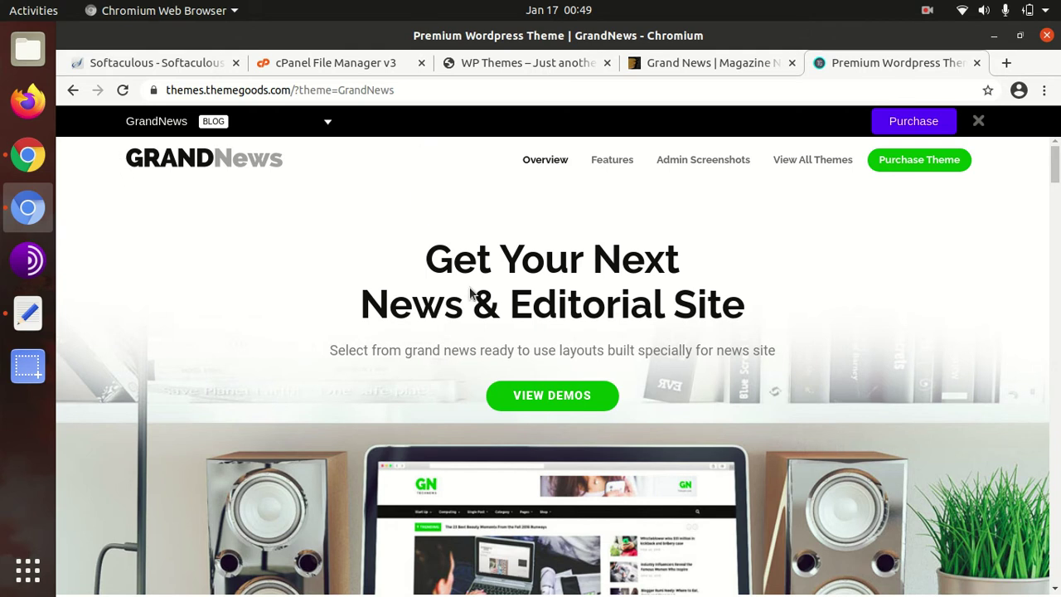
Step: Examine the Grand News landing page and its six ready-to-use demos, from General News to Design Magazine
{"action": "scroll", "coordinate": [464, 291], "scroll_direction": "down", "scroll_amount": 7}
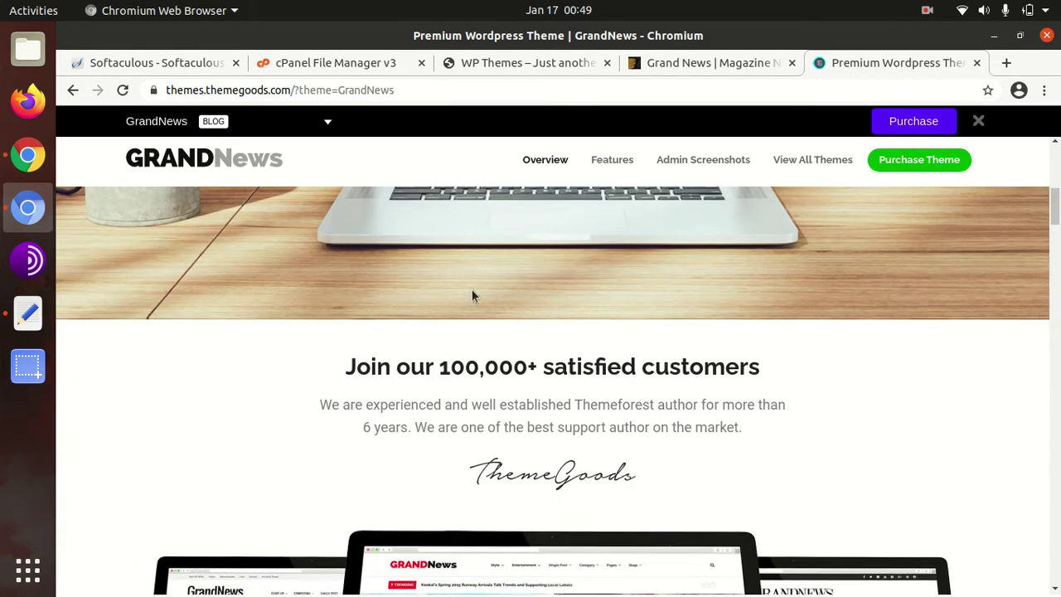
{"action": "scroll", "coordinate": [472, 296], "scroll_direction": "down", "scroll_amount": 8}
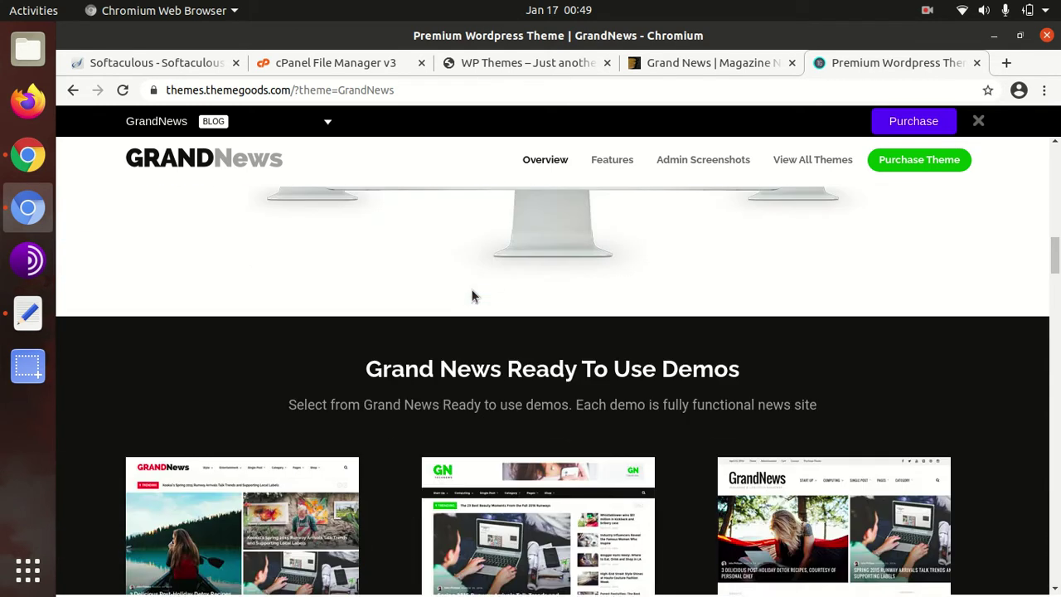
{"action": "scroll", "coordinate": [473, 296], "scroll_direction": "down", "scroll_amount": 4}
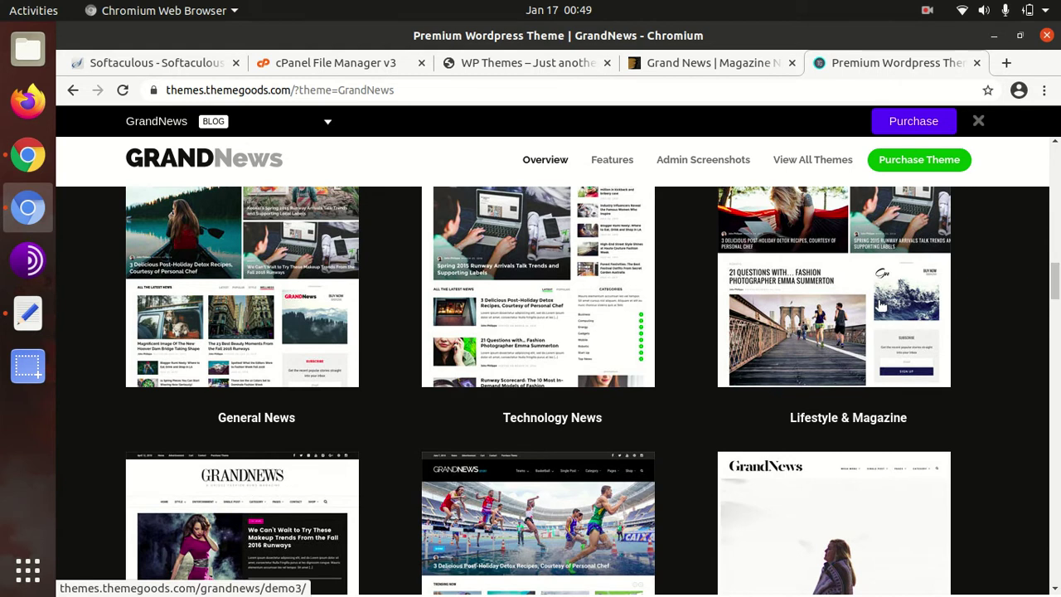
{"action": "scroll", "coordinate": [881, 305], "scroll_direction": "down", "scroll_amount": 2}
{"action": "scroll", "coordinate": [880, 305], "scroll_direction": "down", "scroll_amount": 3}
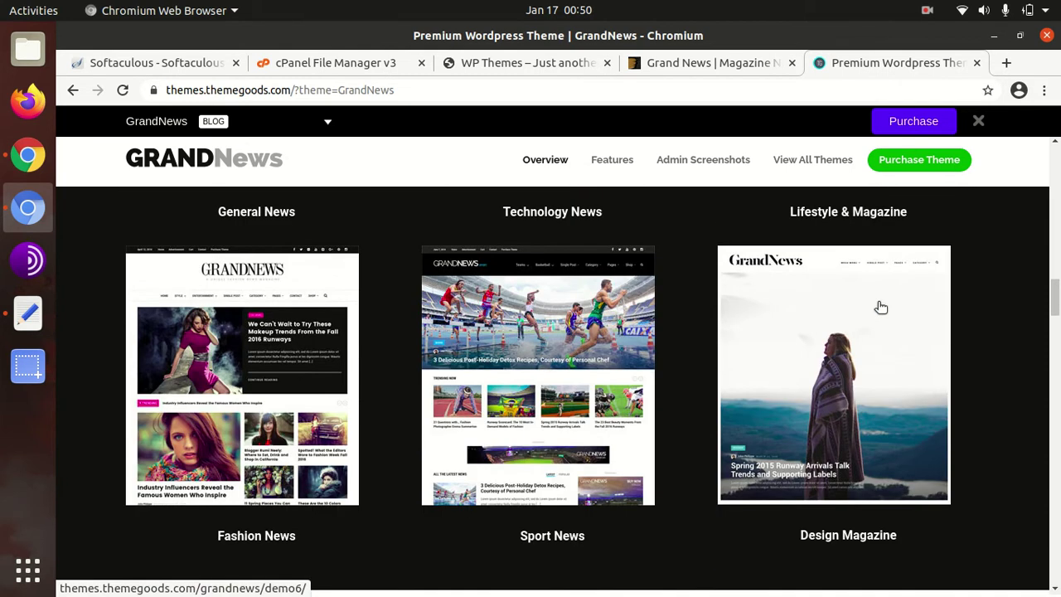
{"action": "scroll", "coordinate": [881, 308], "scroll_direction": "down", "scroll_amount": 2}
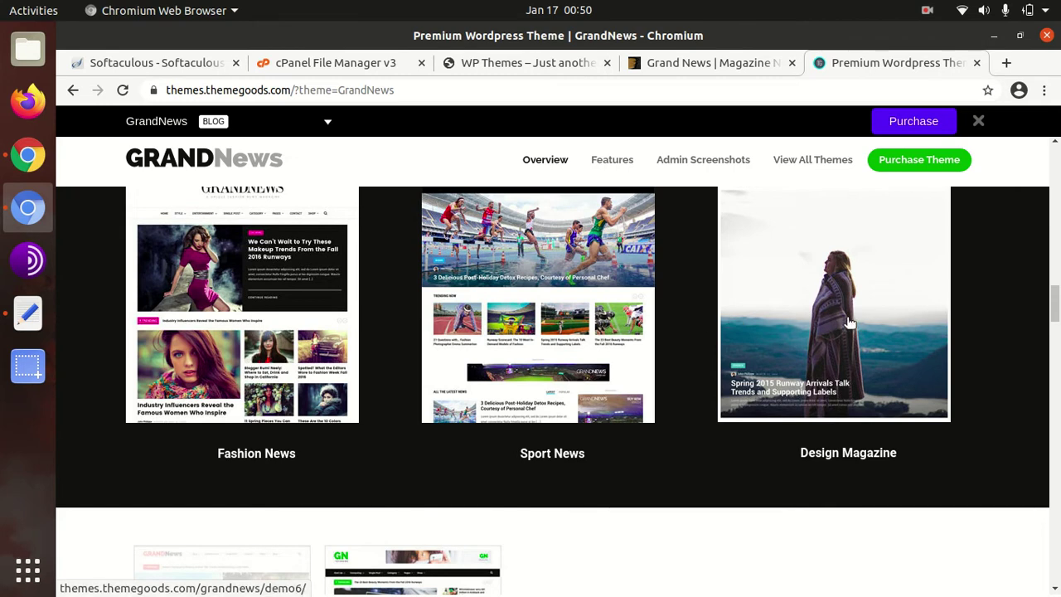
{"action": "scroll", "coordinate": [606, 297], "scroll_direction": "up", "scroll_amount": 7}
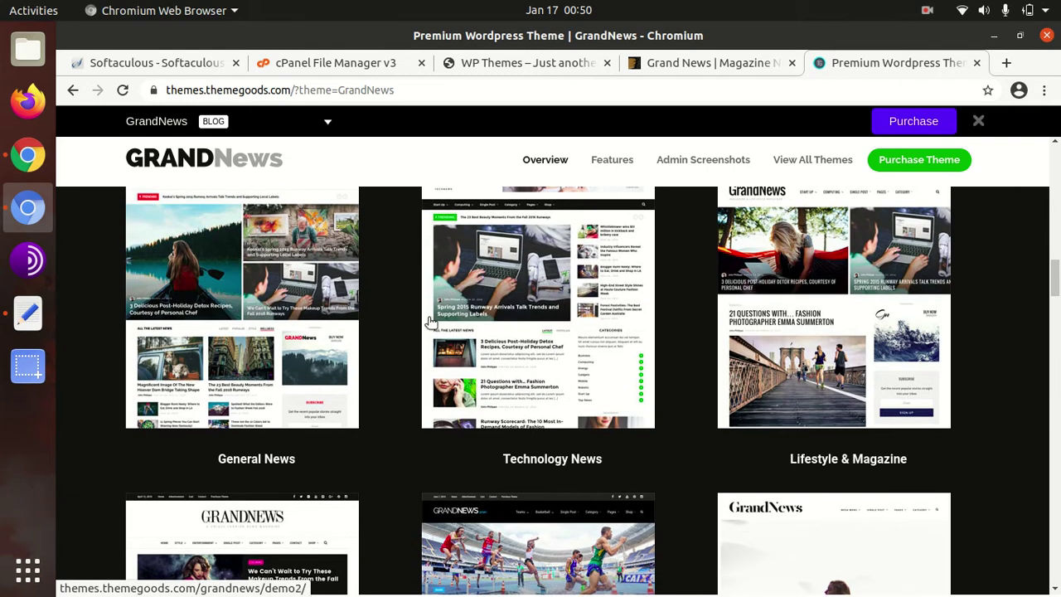
{"action": "scroll", "coordinate": [516, 391], "scroll_direction": "down", "scroll_amount": 3}
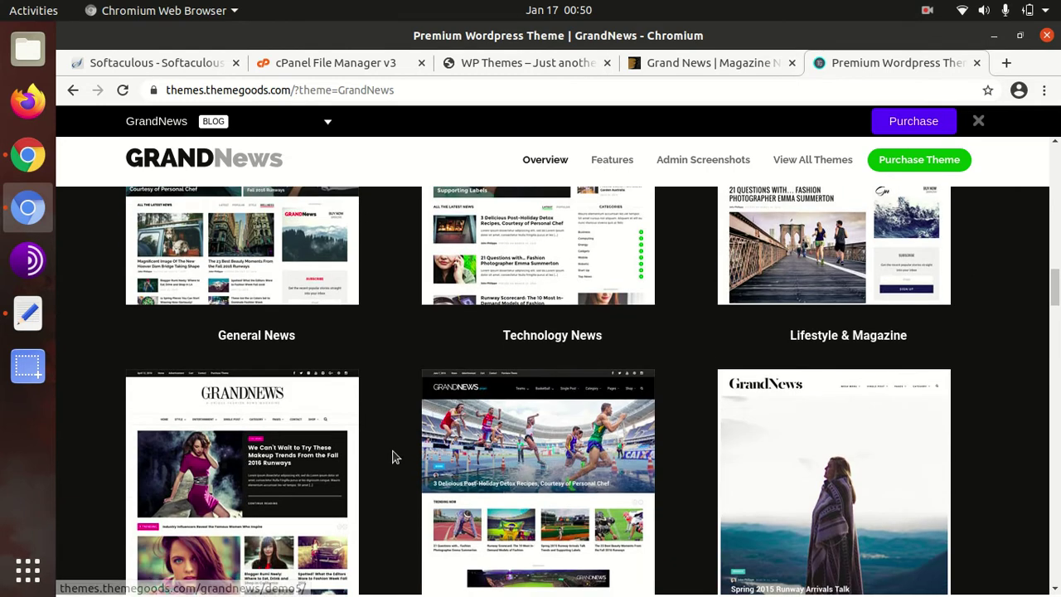
{"action": "scroll", "coordinate": [833, 434], "scroll_direction": "down", "scroll_amount": 7}
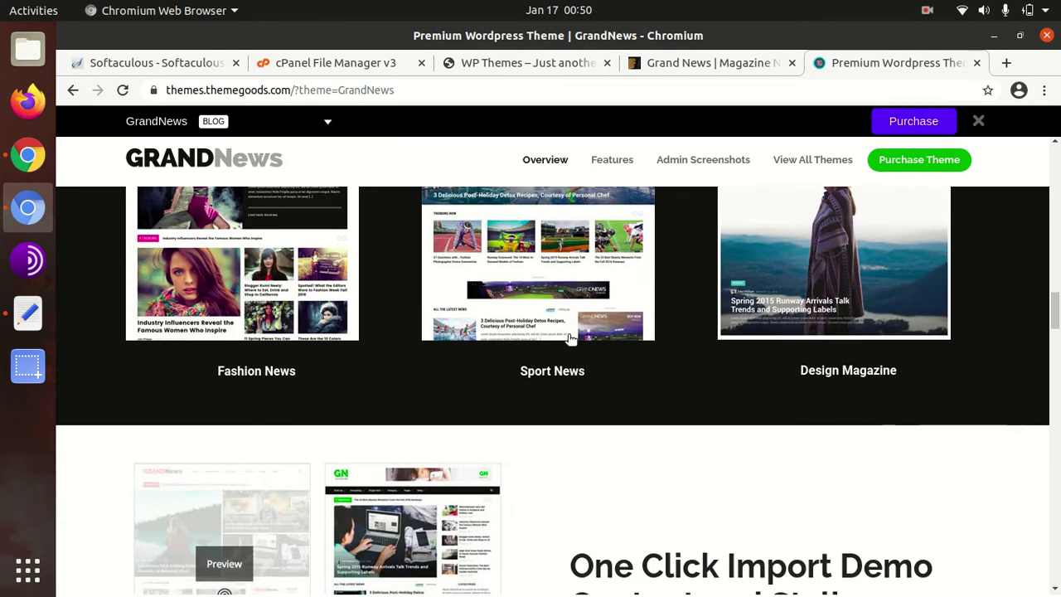
{"action": "scroll", "coordinate": [487, 339], "scroll_direction": "up", "scroll_amount": 5}
{"action": "scroll", "coordinate": [487, 339], "scroll_direction": "up", "scroll_amount": 8}
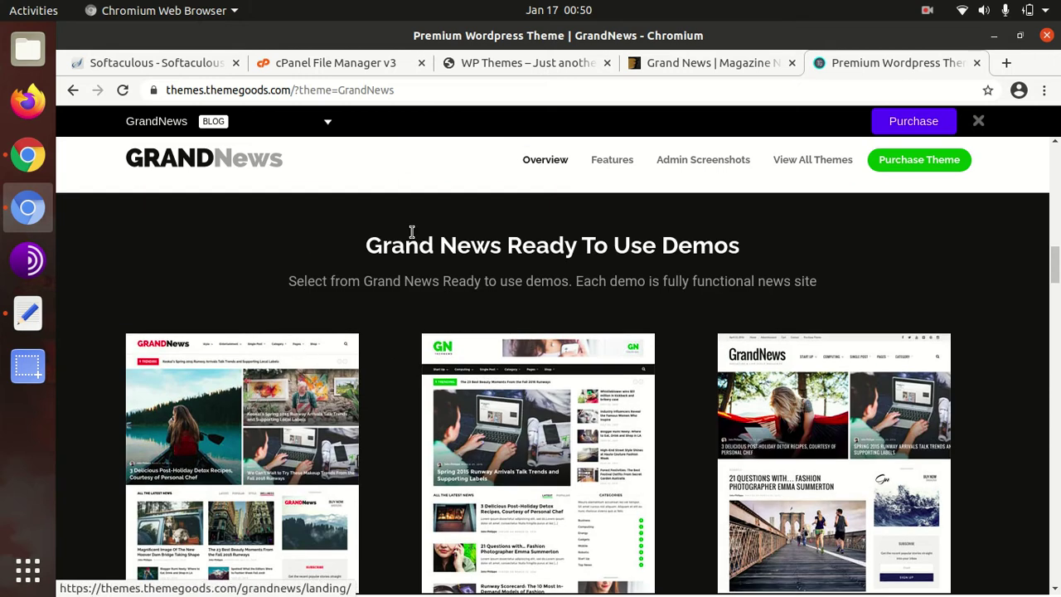
Step: Switch to the Grand News item page on ThemeForest and review its title, licence offer and ThemeGoods author status
{"action": "left_click", "coordinate": [667, 70]}
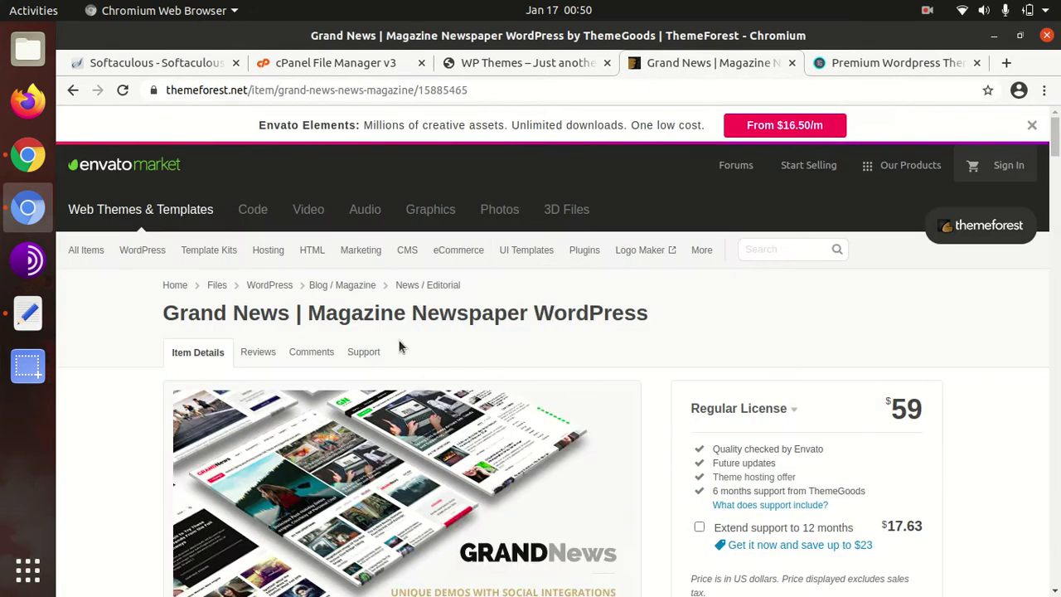
{"action": "left_click_drag", "start_coordinate": [148, 321], "coordinate": [670, 329]}
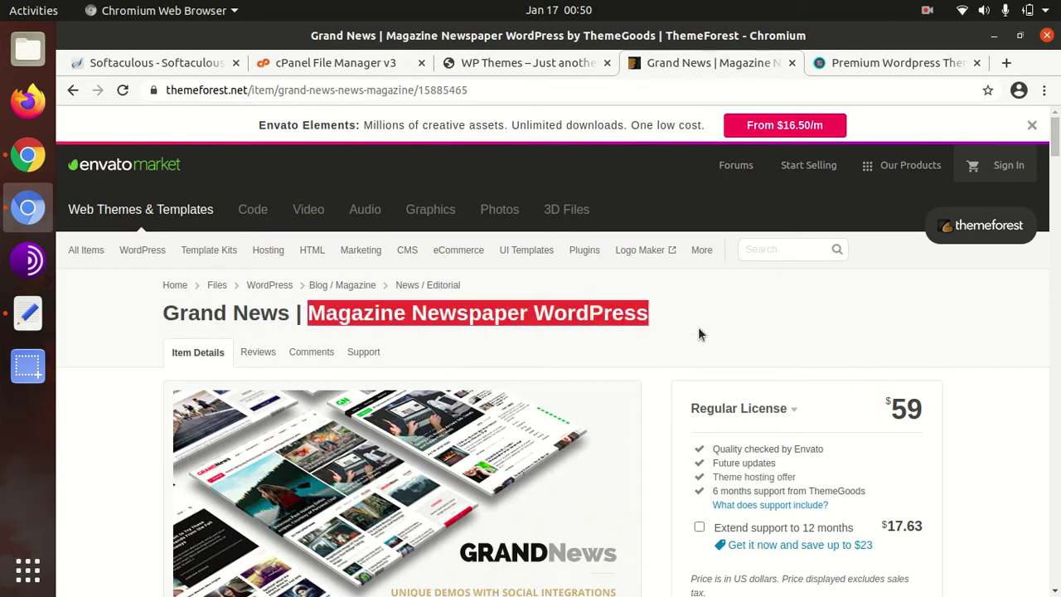
{"action": "scroll", "coordinate": [707, 334], "scroll_direction": "down", "scroll_amount": 4}
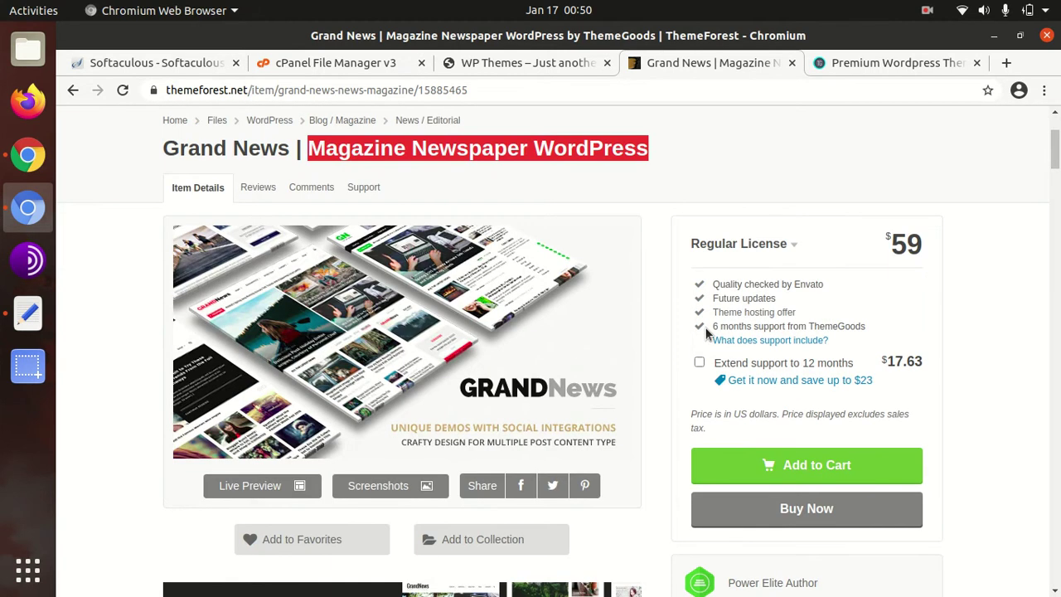
{"action": "scroll", "coordinate": [706, 334], "scroll_direction": "down", "scroll_amount": 5}
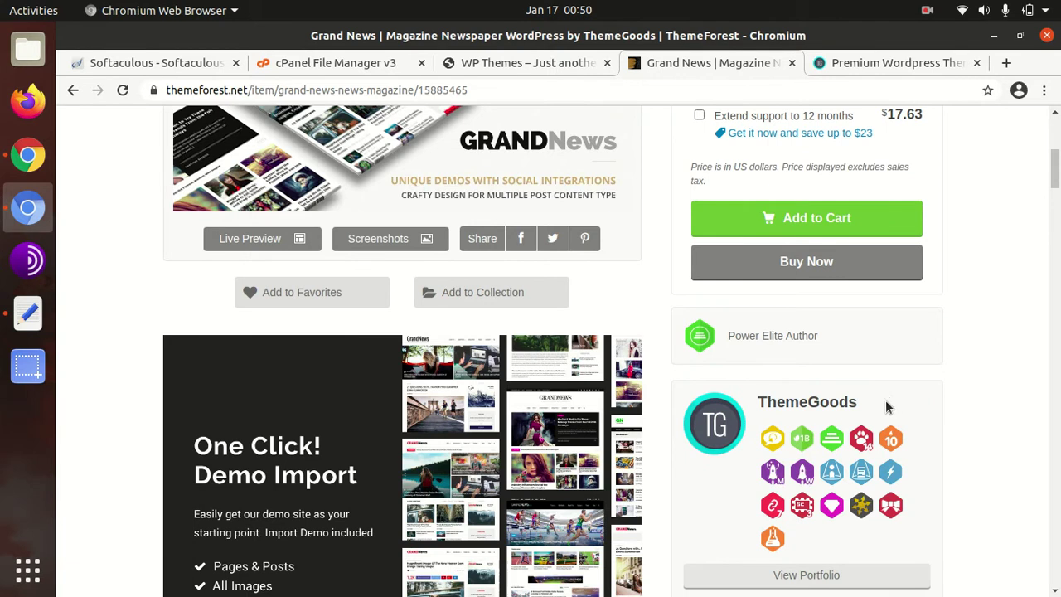
{"action": "left_click_drag", "start_coordinate": [891, 407], "coordinate": [781, 394]}
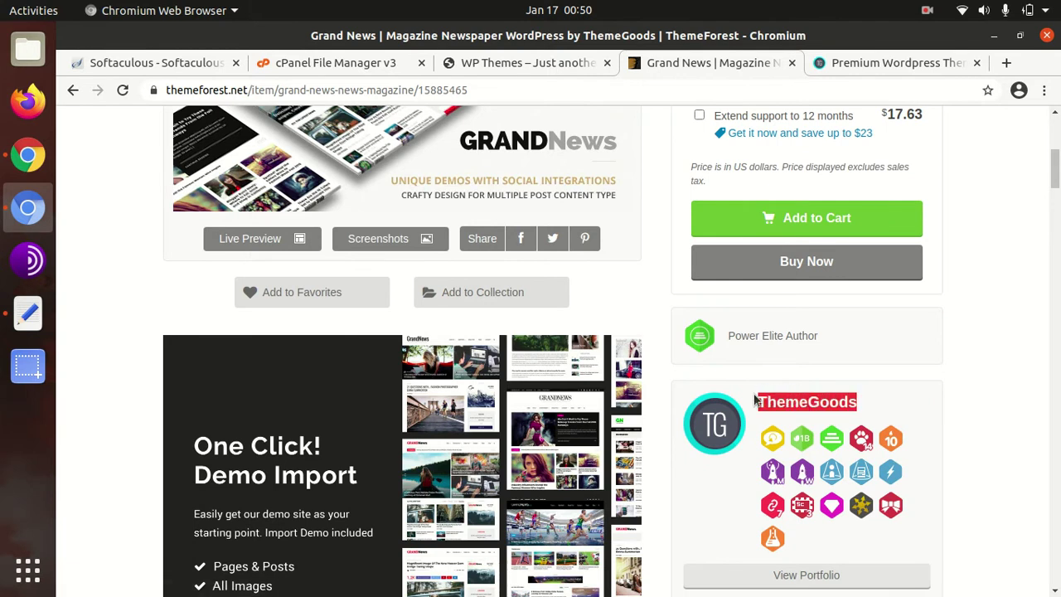
{"action": "left_click_drag", "start_coordinate": [839, 337], "coordinate": [728, 336]}
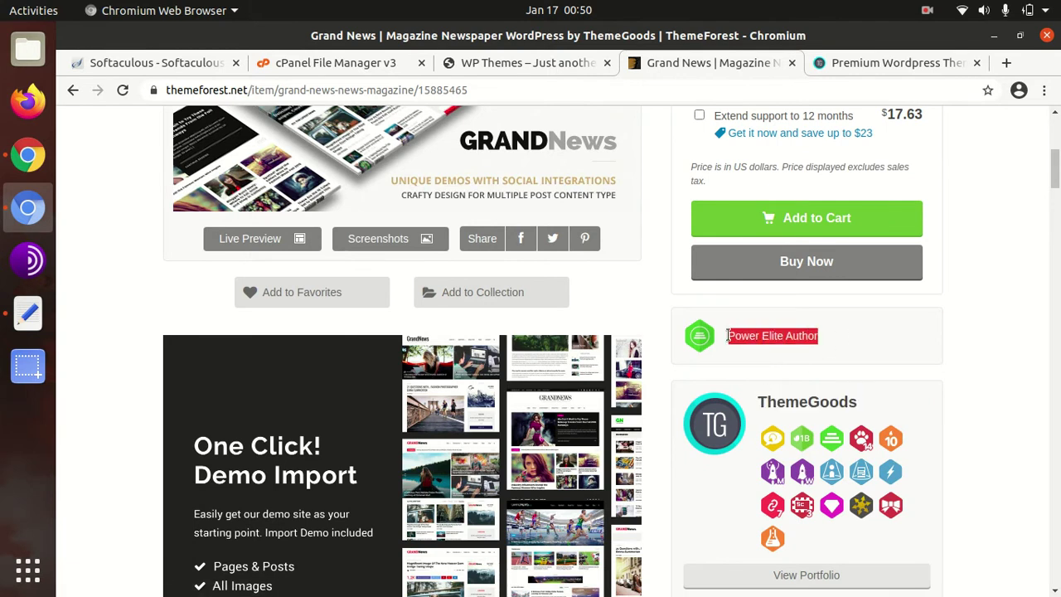
Step: Check the item's rating, creation date and last update date in the item details
{"action": "scroll", "coordinate": [730, 351], "scroll_direction": "down", "scroll_amount": 5}
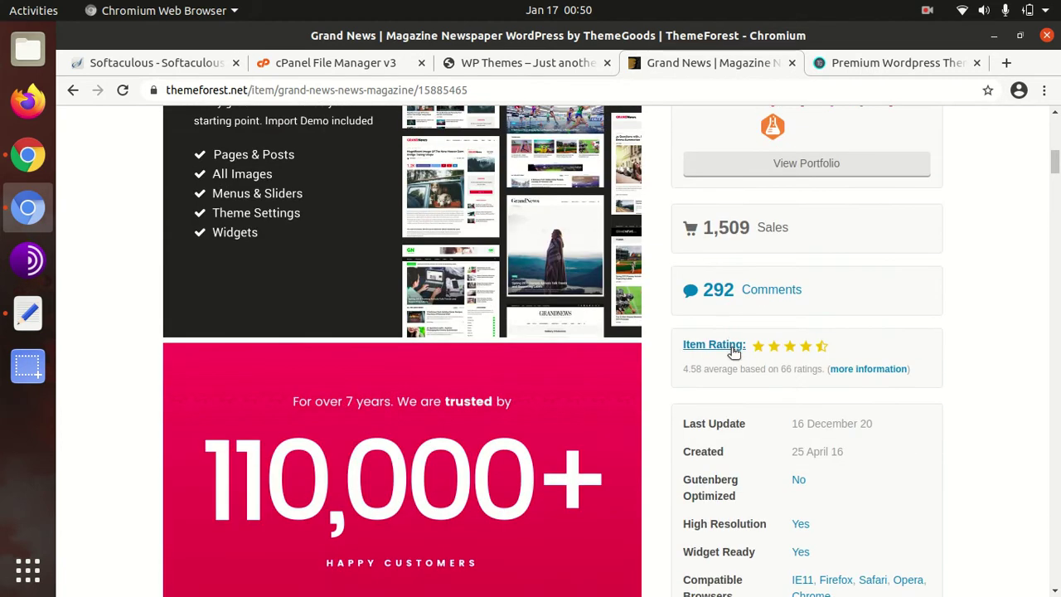
{"action": "left_click_drag", "start_coordinate": [872, 446], "coordinate": [792, 458]}
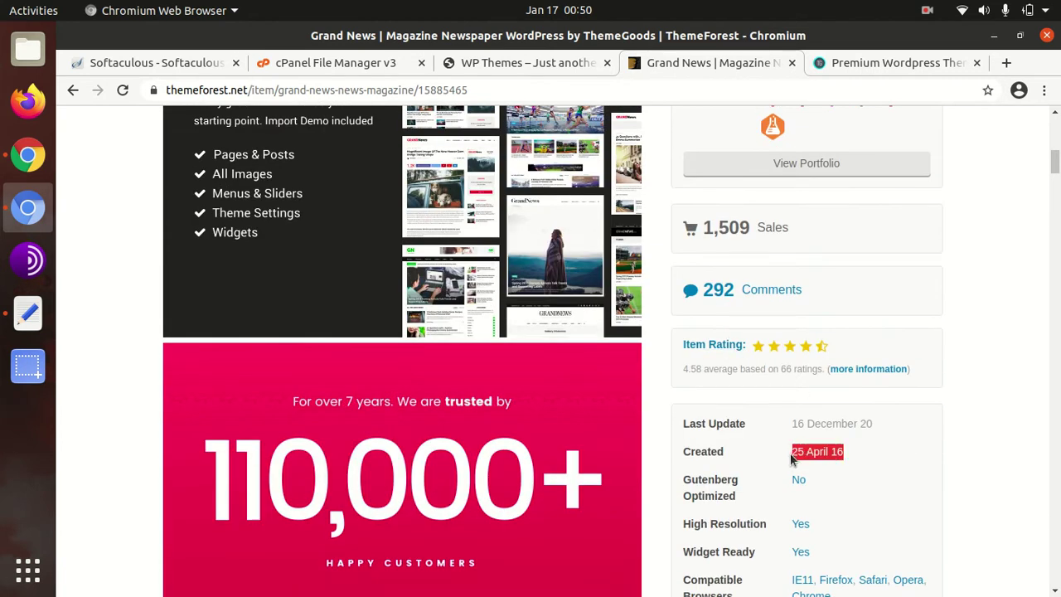
{"action": "left_click_drag", "start_coordinate": [884, 423], "coordinate": [794, 425]}
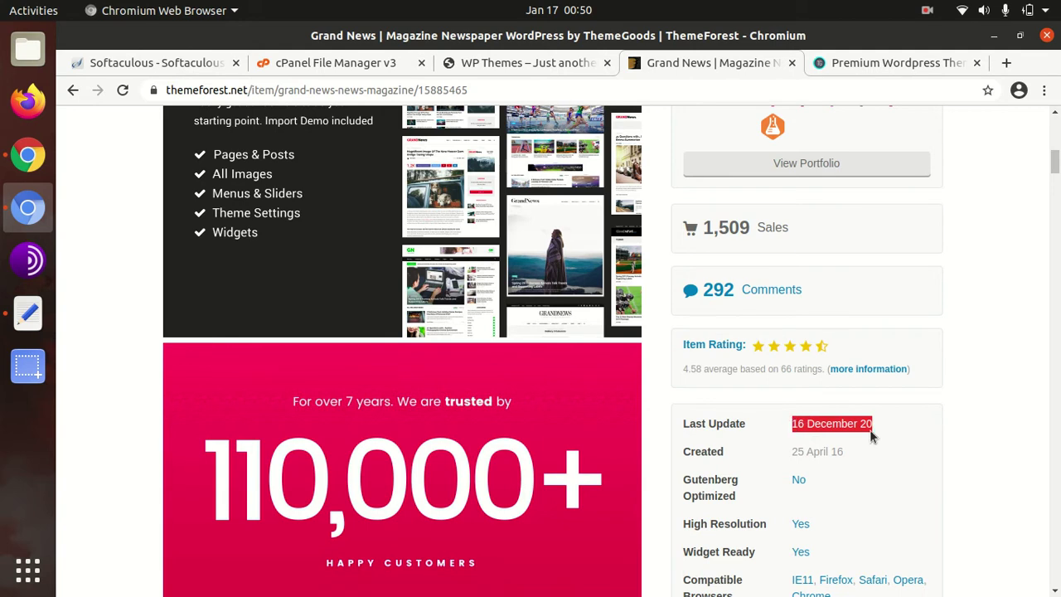
Step: Examine the item's compatibility details, supported WordPress versions and the demo previews in the theme description
{"action": "scroll", "coordinate": [493, 435], "scroll_direction": "down", "scroll_amount": 3}
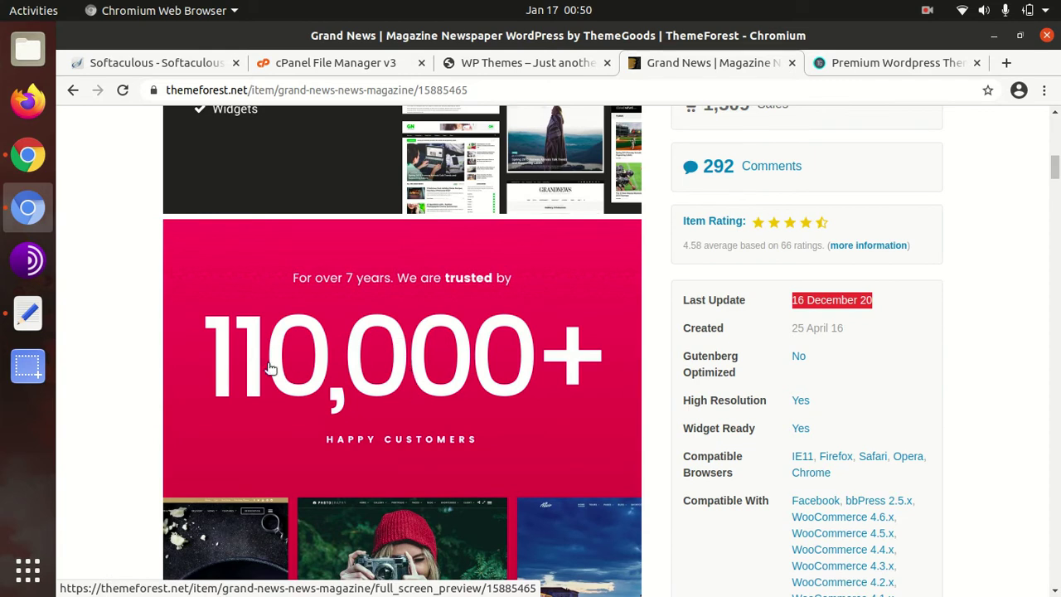
{"action": "scroll", "coordinate": [269, 365], "scroll_direction": "down", "scroll_amount": 4}
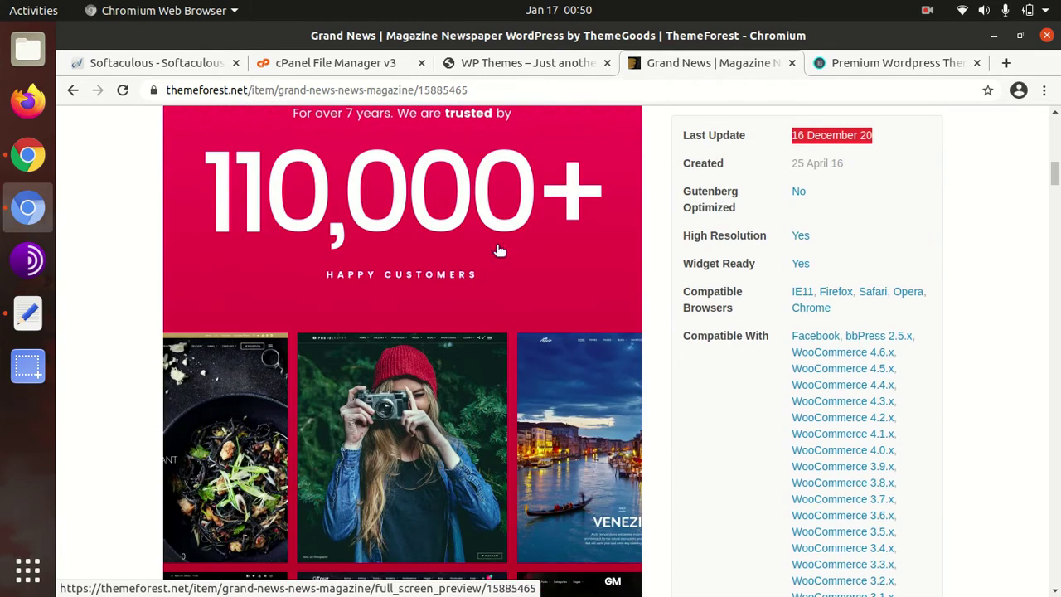
{"action": "scroll", "coordinate": [487, 233], "scroll_direction": "down", "scroll_amount": 6}
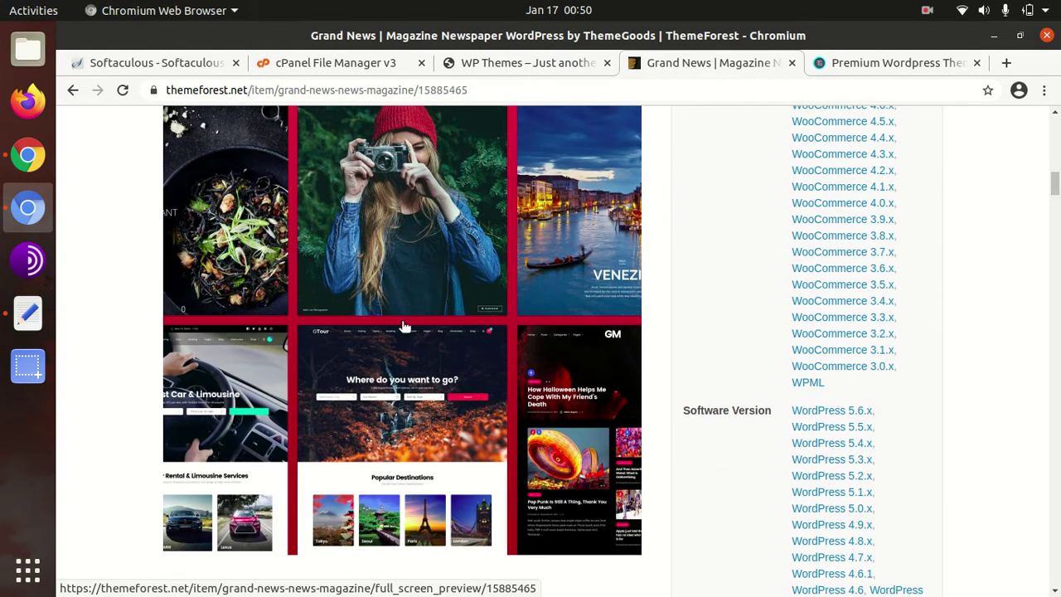
{"action": "scroll", "coordinate": [404, 326], "scroll_direction": "down", "scroll_amount": 4}
{"action": "scroll", "coordinate": [404, 326], "scroll_direction": "down", "scroll_amount": 4}
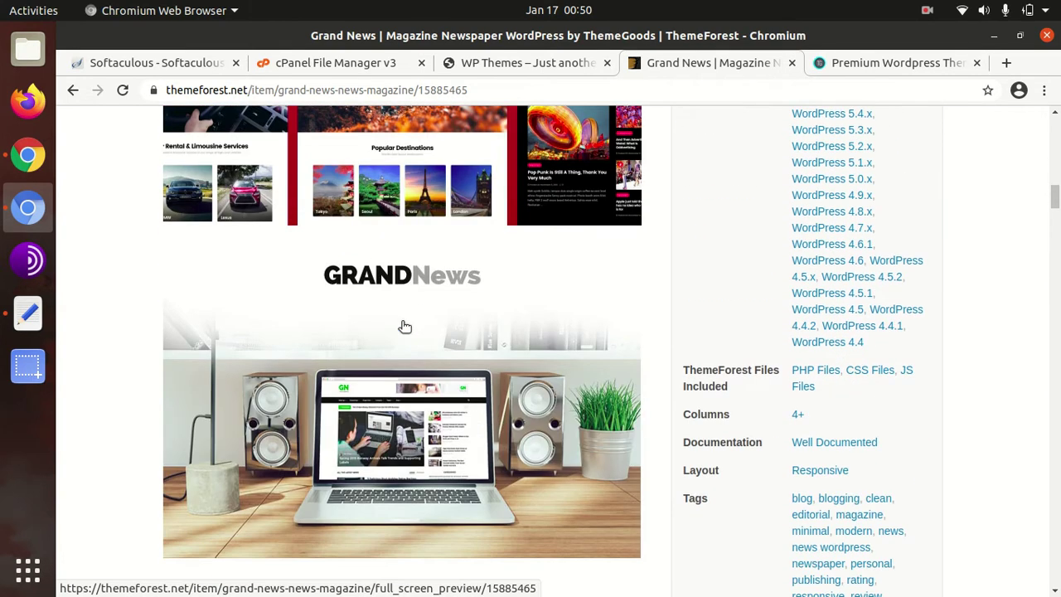
{"action": "scroll", "coordinate": [404, 327], "scroll_direction": "down", "scroll_amount": 12}
{"action": "scroll", "coordinate": [305, 297], "scroll_direction": "down", "scroll_amount": 8}
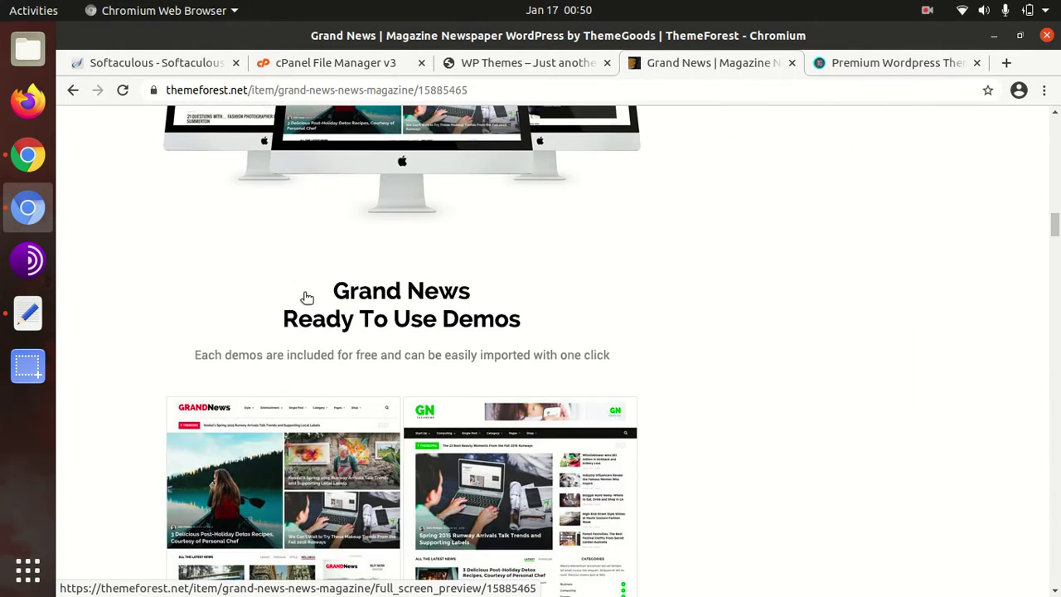
{"action": "scroll", "coordinate": [415, 264], "scroll_direction": "down", "scroll_amount": 8}
{"action": "scroll", "coordinate": [415, 261], "scroll_direction": "down", "scroll_amount": 3}
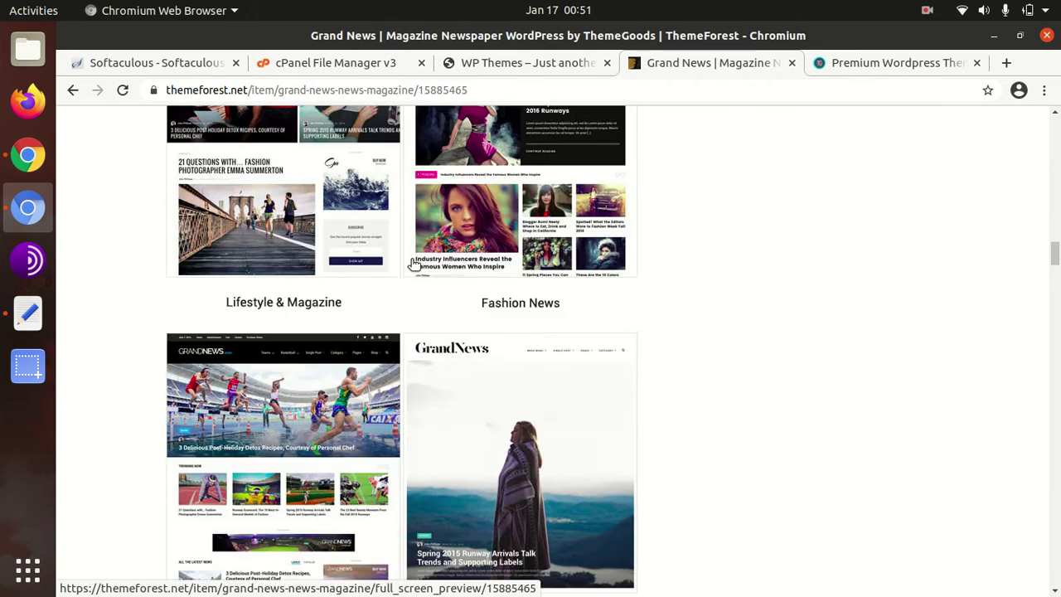
{"action": "scroll", "coordinate": [788, 291], "scroll_direction": "up", "scroll_amount": 8}
{"action": "scroll", "coordinate": [809, 310], "scroll_direction": "up", "scroll_amount": 13}
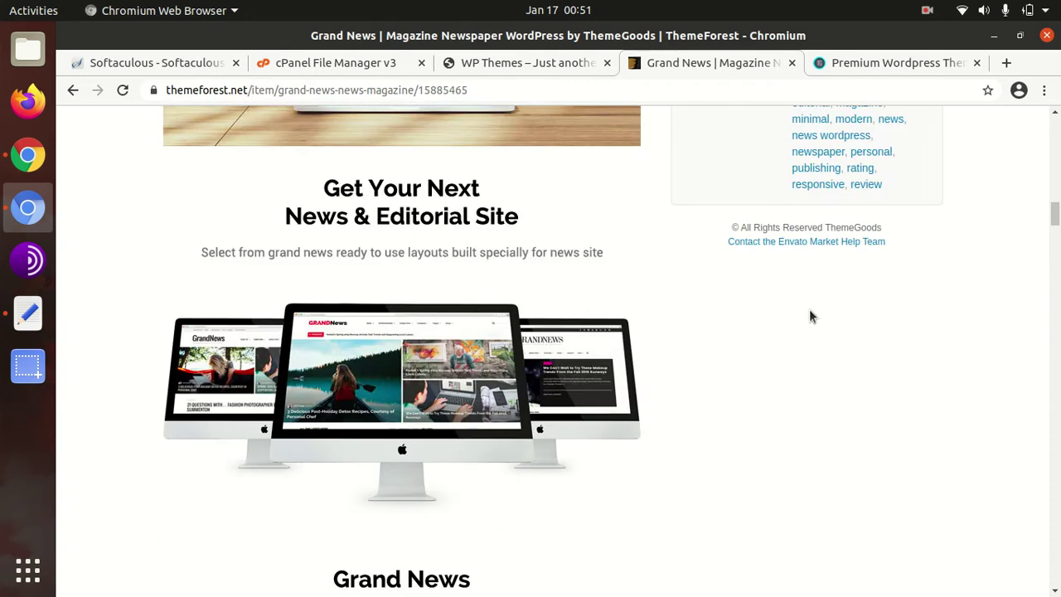
{"action": "scroll", "coordinate": [809, 309], "scroll_direction": "up", "scroll_amount": 6}
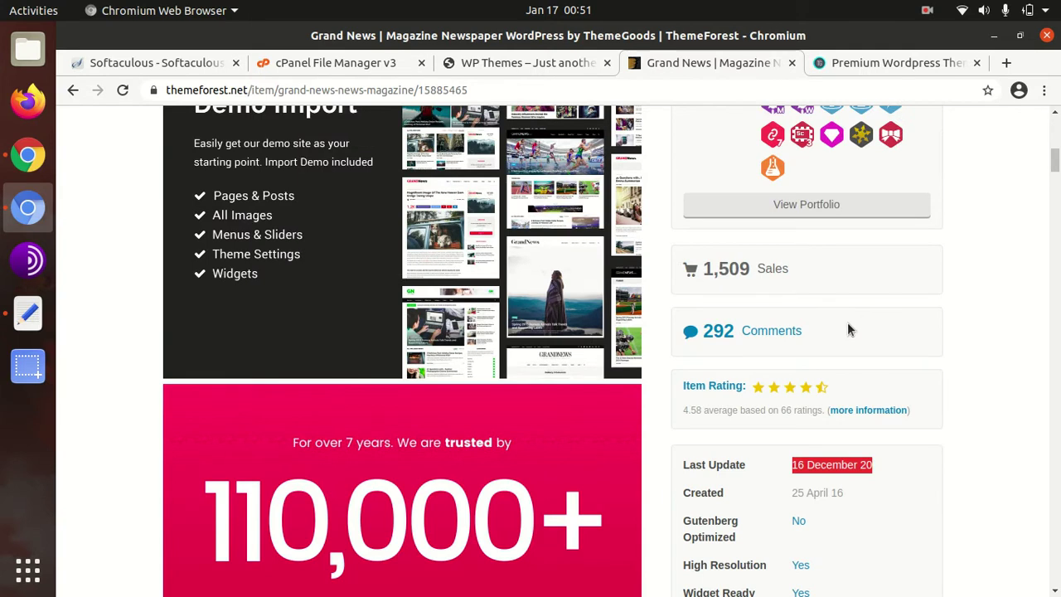
{"action": "scroll", "coordinate": [858, 330], "scroll_direction": "up", "scroll_amount": 5}
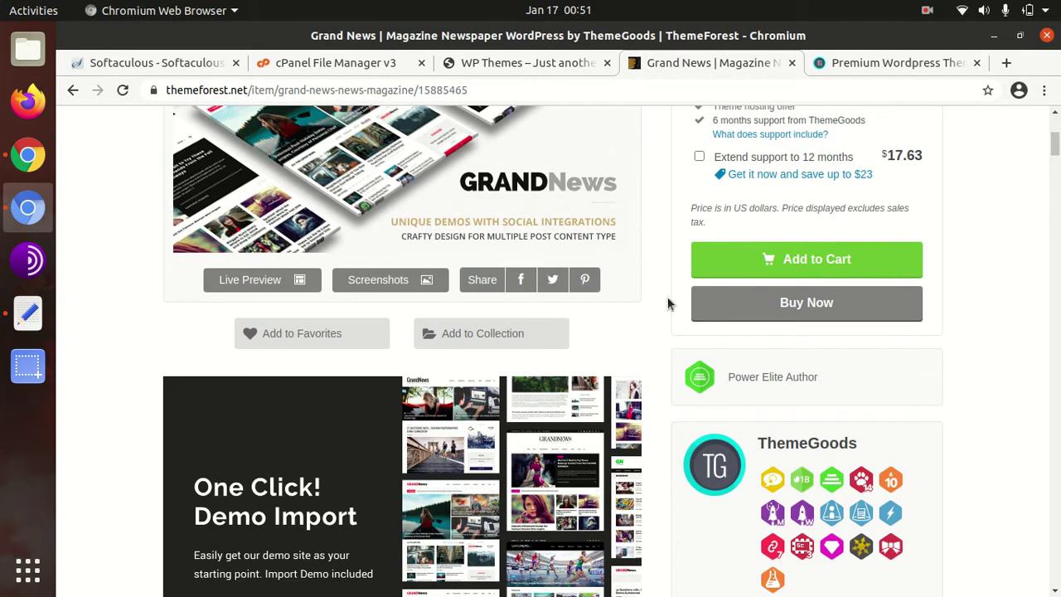
{"action": "scroll", "coordinate": [669, 304], "scroll_direction": "up", "scroll_amount": 2}
{"action": "scroll", "coordinate": [668, 305], "scroll_direction": "up", "scroll_amount": 2}
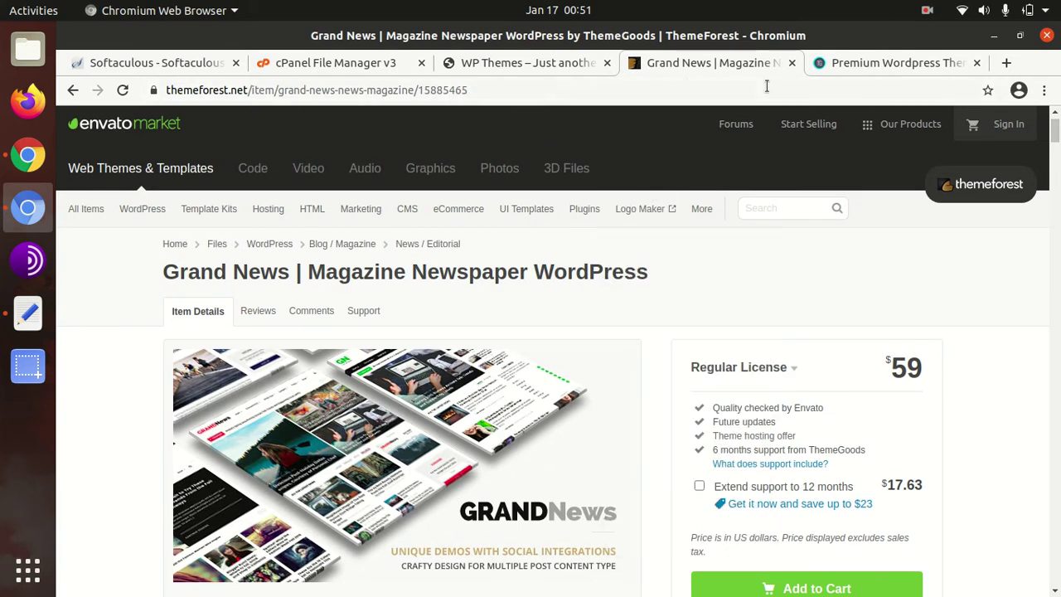
Step: Open the General News demo from the theme's landing page and look through its home page layout
{"action": "left_click", "coordinate": [859, 69]}
{"action": "scroll", "coordinate": [279, 380], "scroll_direction": "down", "scroll_amount": 2}
{"action": "left_click", "coordinate": [238, 332]}
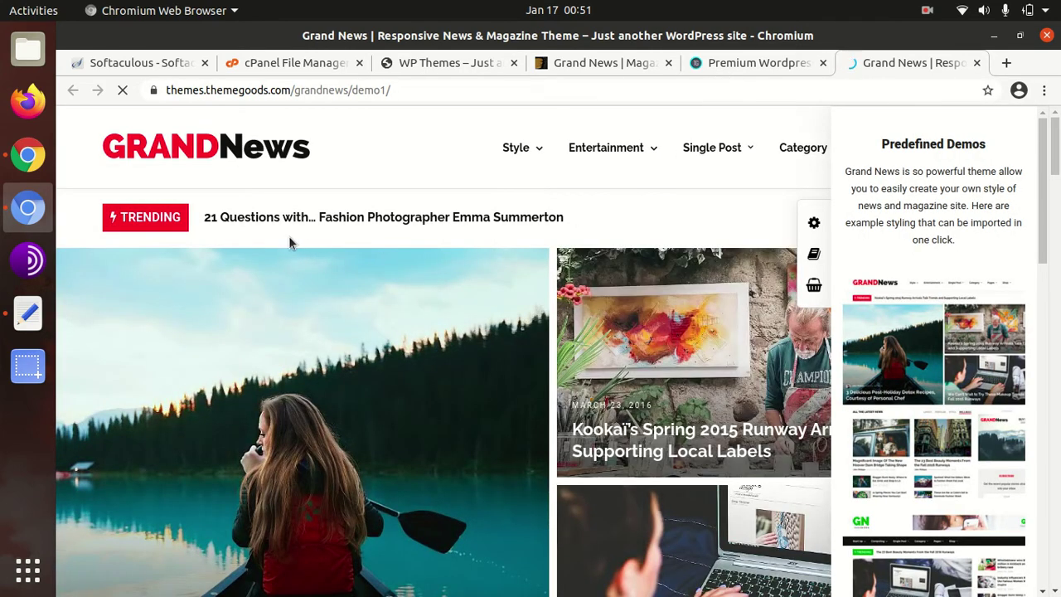
{"action": "scroll", "coordinate": [699, 249], "scroll_direction": "down", "scroll_amount": 3}
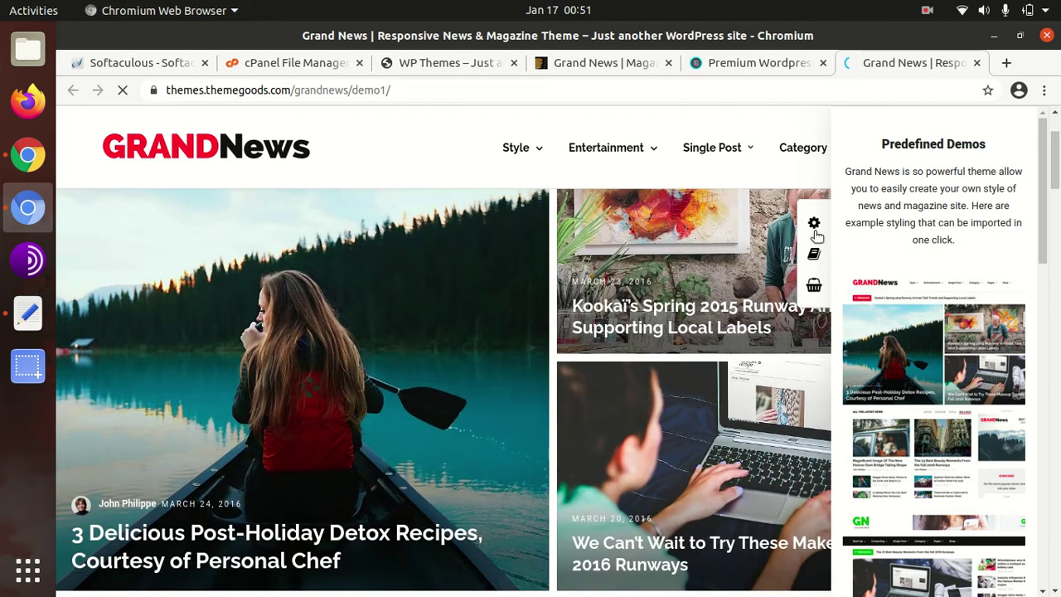
{"action": "scroll", "coordinate": [485, 295], "scroll_direction": "down", "scroll_amount": 3}
{"action": "scroll", "coordinate": [543, 319], "scroll_direction": "down", "scroll_amount": 2}
{"action": "scroll", "coordinate": [543, 319], "scroll_direction": "down", "scroll_amount": 2}
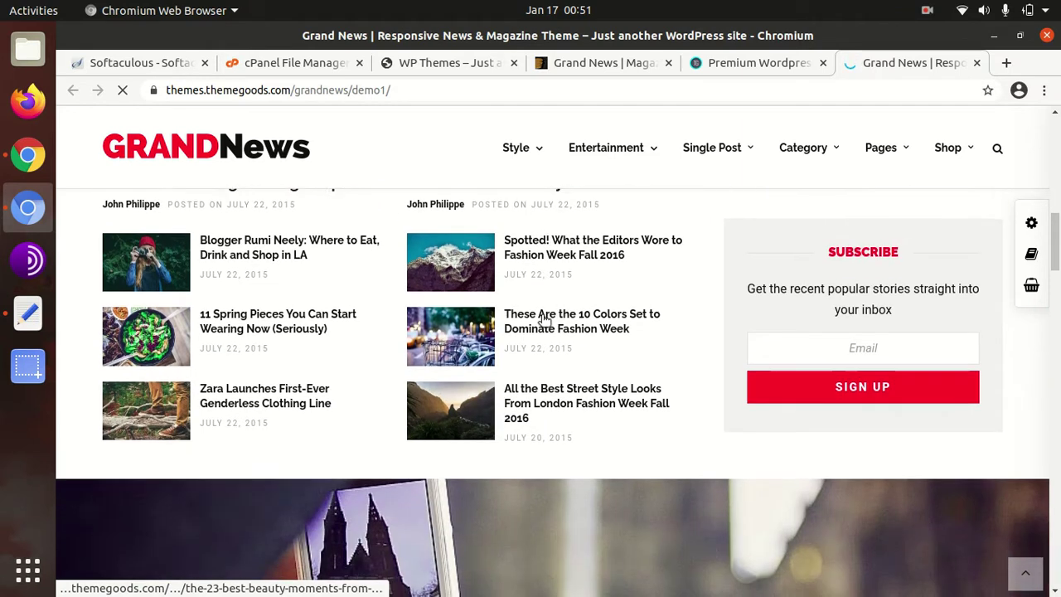
{"action": "scroll", "coordinate": [544, 319], "scroll_direction": "down", "scroll_amount": 10}
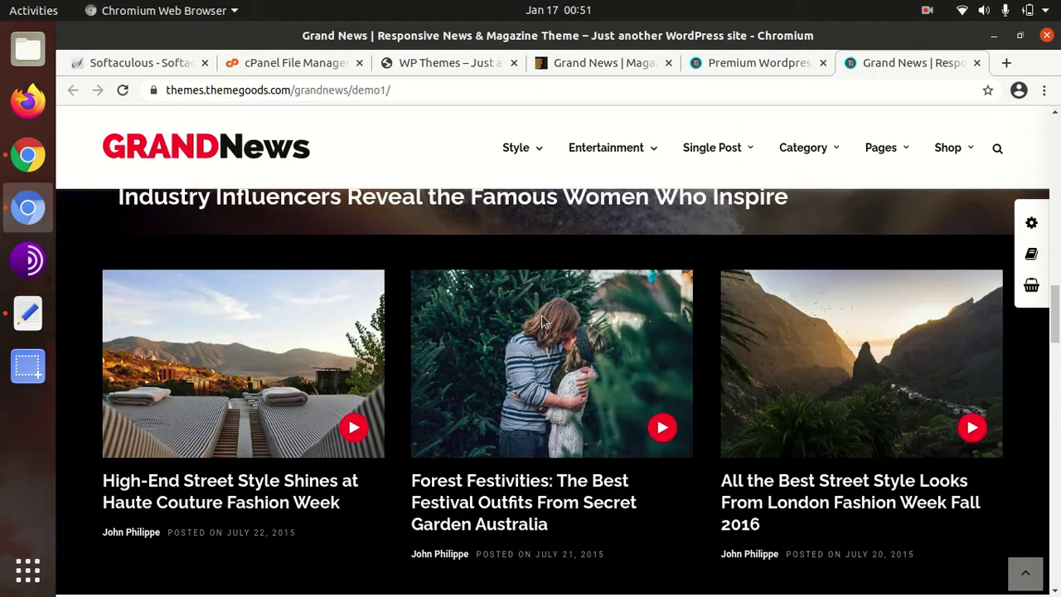
{"action": "scroll", "coordinate": [543, 319], "scroll_direction": "down", "scroll_amount": 8}
{"action": "scroll", "coordinate": [543, 289], "scroll_direction": "down", "scroll_amount": 9}
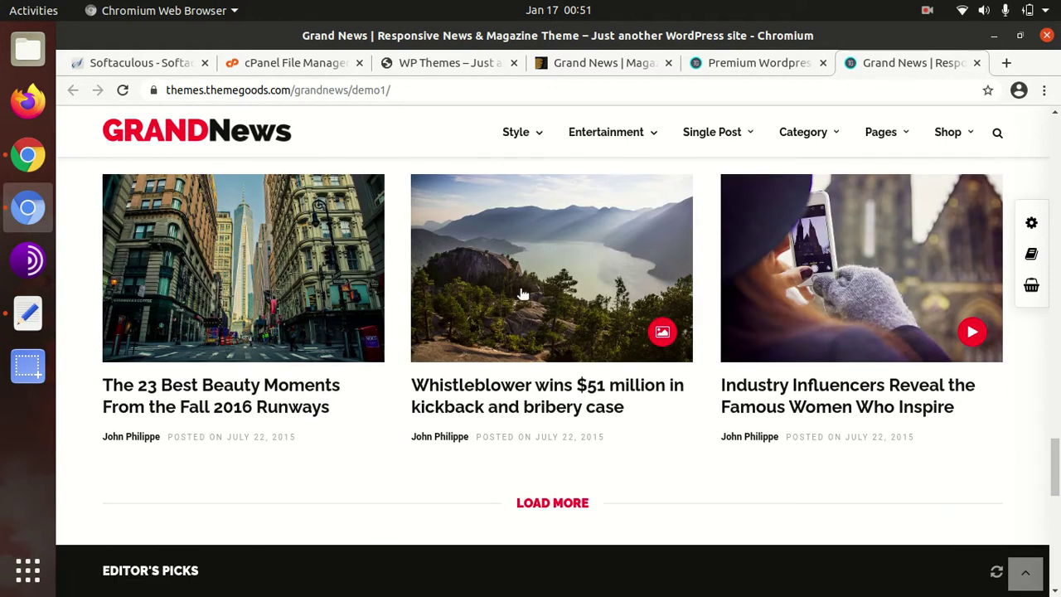
Step: Open the demo article "Whistleblower wins $51 million in kickback and bribery case" and examine its single-post layout
{"action": "left_click", "coordinate": [519, 290]}
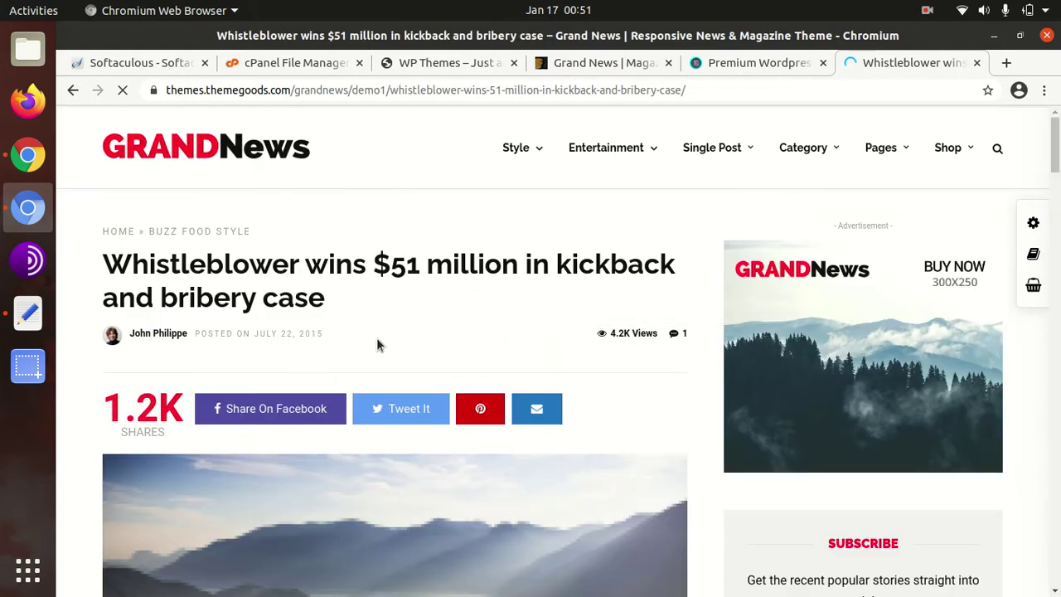
{"action": "scroll", "coordinate": [376, 337], "scroll_direction": "down", "scroll_amount": 5}
{"action": "scroll", "coordinate": [379, 335], "scroll_direction": "down", "scroll_amount": 5}
{"action": "scroll", "coordinate": [272, 264], "scroll_direction": "down", "scroll_amount": 3}
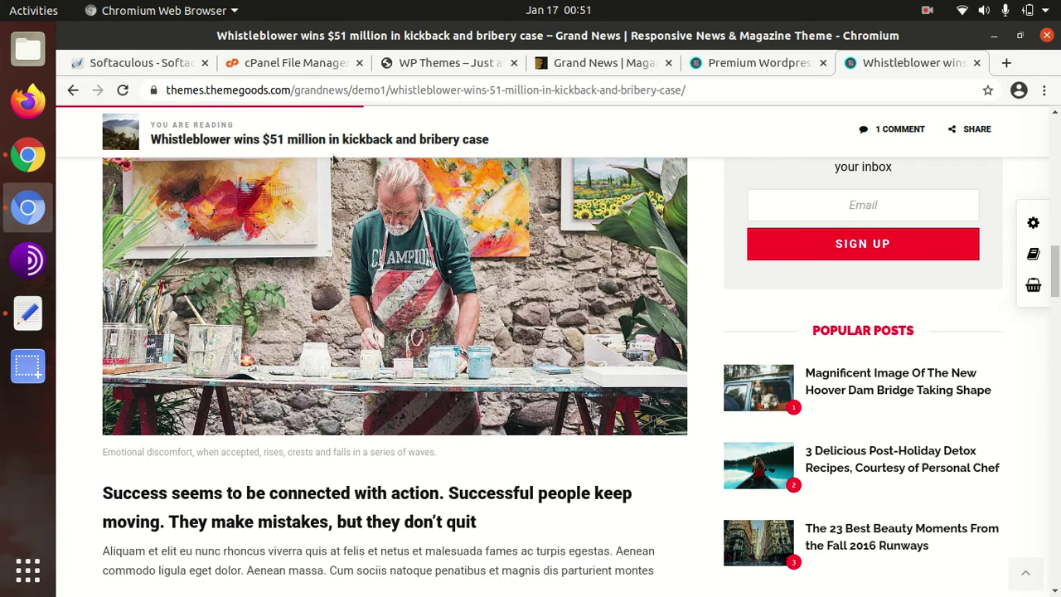
Step: Examine the rest of the demo article, including its share buttons, author box, related posts, comment form and footer
{"action": "scroll", "coordinate": [333, 127], "scroll_direction": "down", "scroll_amount": 7}
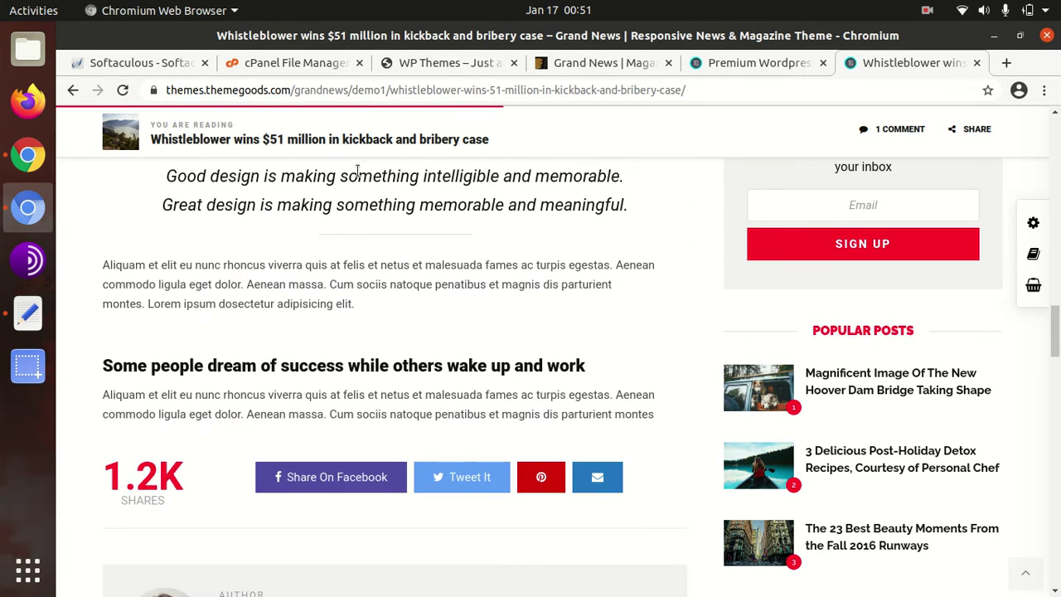
{"action": "scroll", "coordinate": [363, 168], "scroll_direction": "down", "scroll_amount": 2}
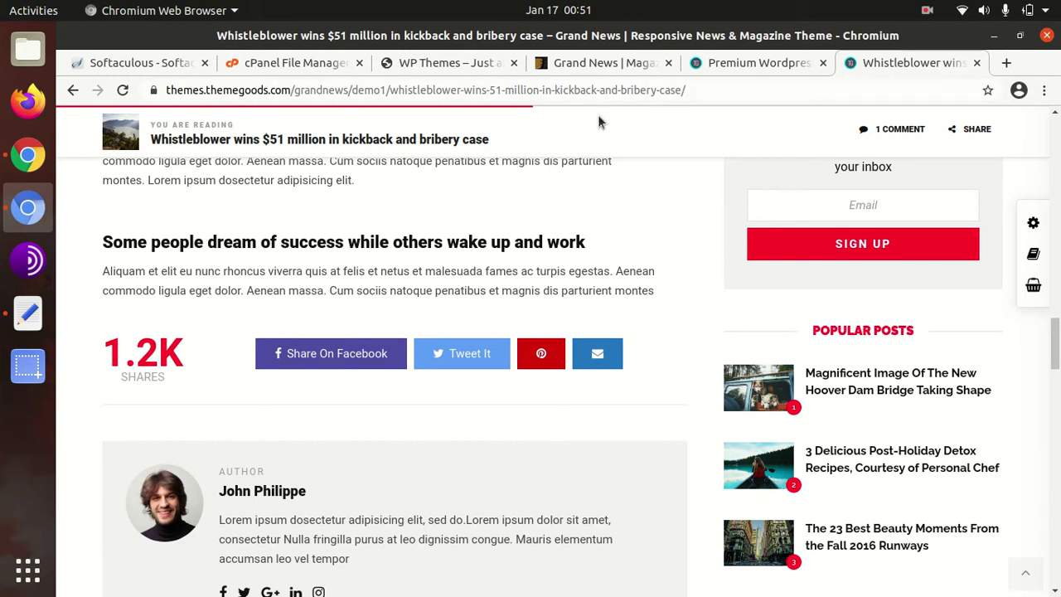
{"action": "scroll", "coordinate": [559, 207], "scroll_direction": "down", "scroll_amount": 10}
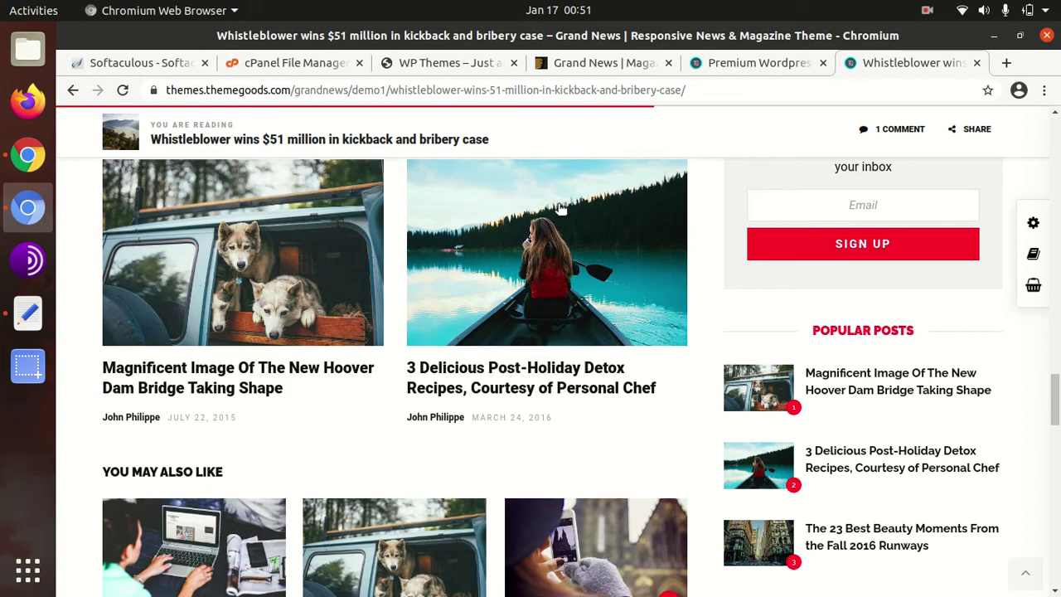
{"action": "scroll", "coordinate": [560, 213], "scroll_direction": "down", "scroll_amount": 10}
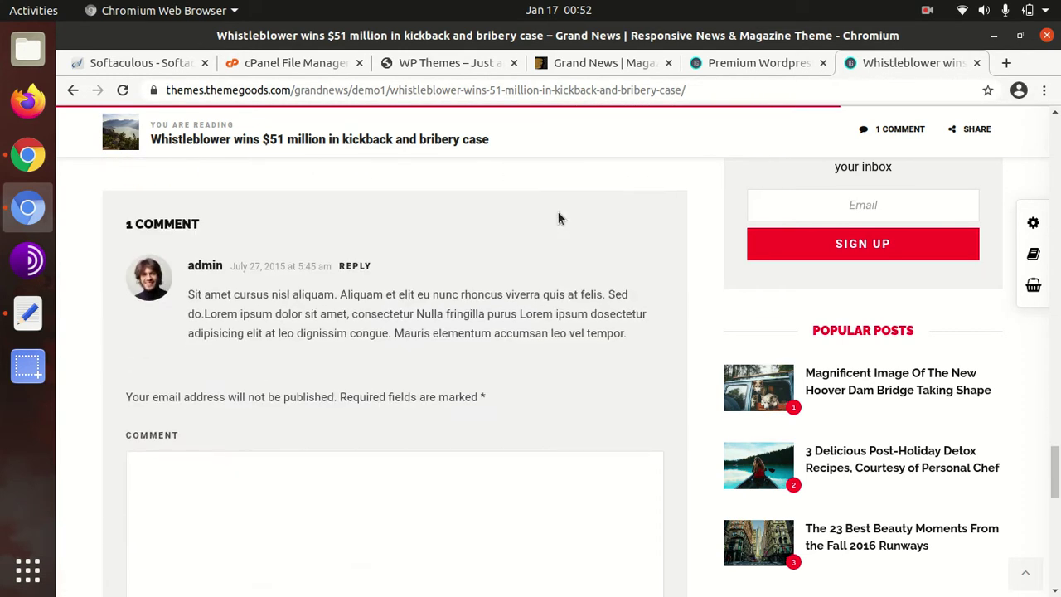
{"action": "scroll", "coordinate": [559, 215], "scroll_direction": "down", "scroll_amount": 2}
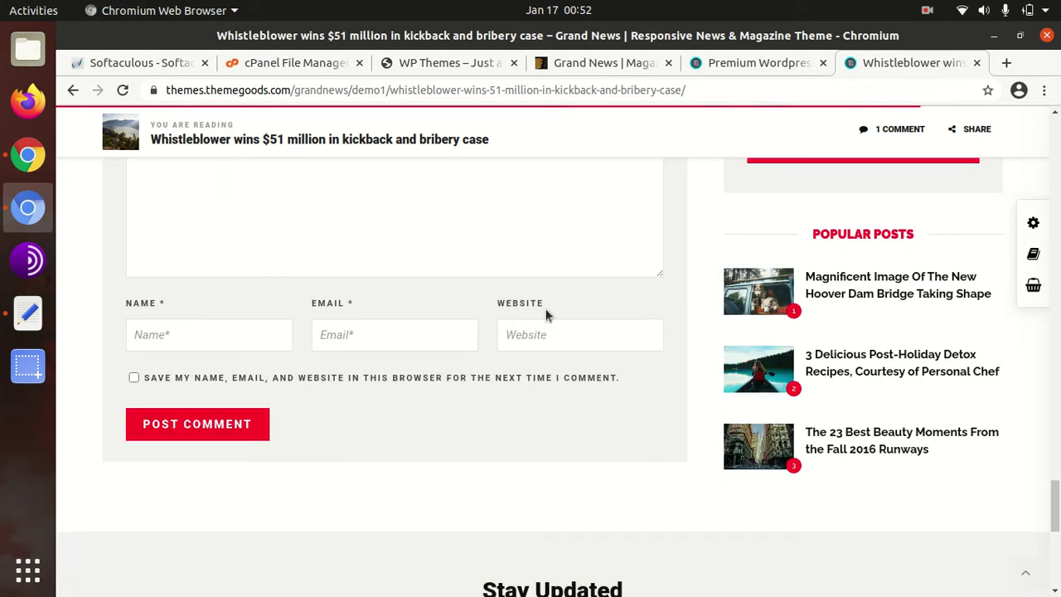
{"action": "scroll", "coordinate": [544, 319], "scroll_direction": "down", "scroll_amount": 4}
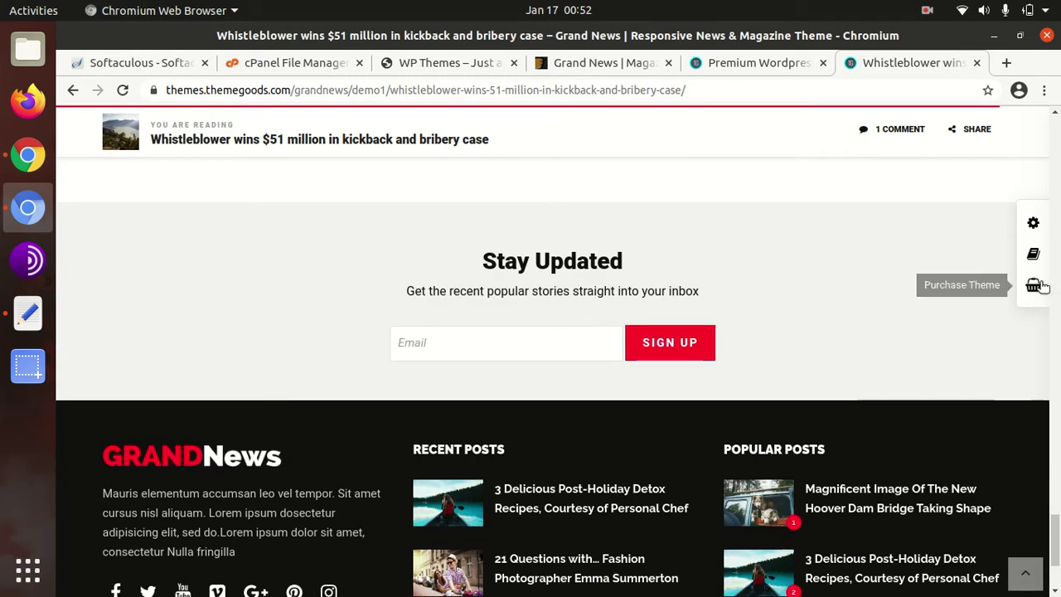
{"action": "scroll", "coordinate": [770, 281], "scroll_direction": "up", "scroll_amount": 6}
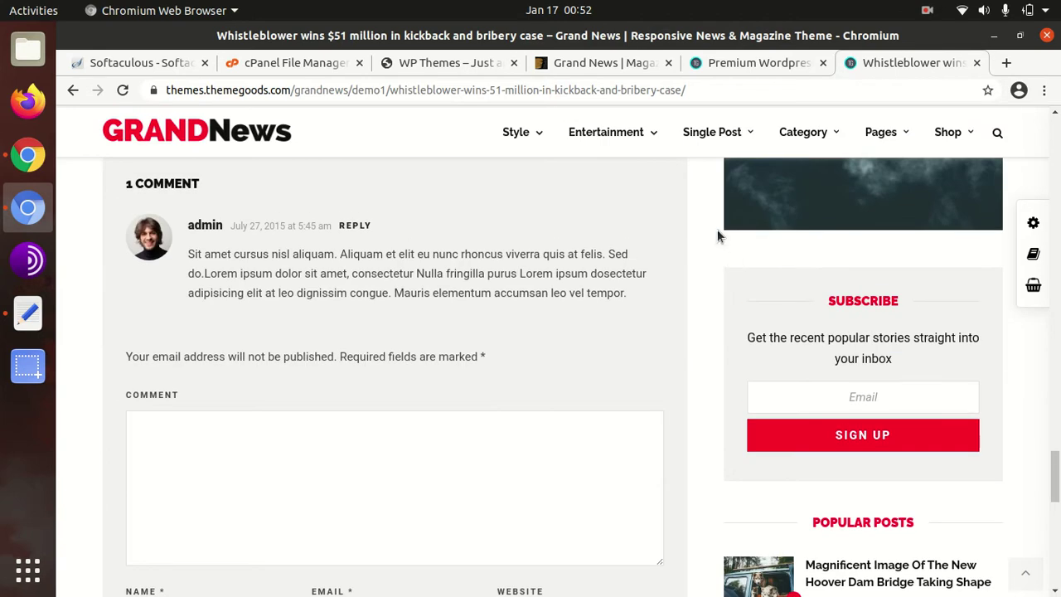
Step: Open the demo's Shop page and look through its product grid and popular products
{"action": "left_click", "coordinate": [947, 134]}
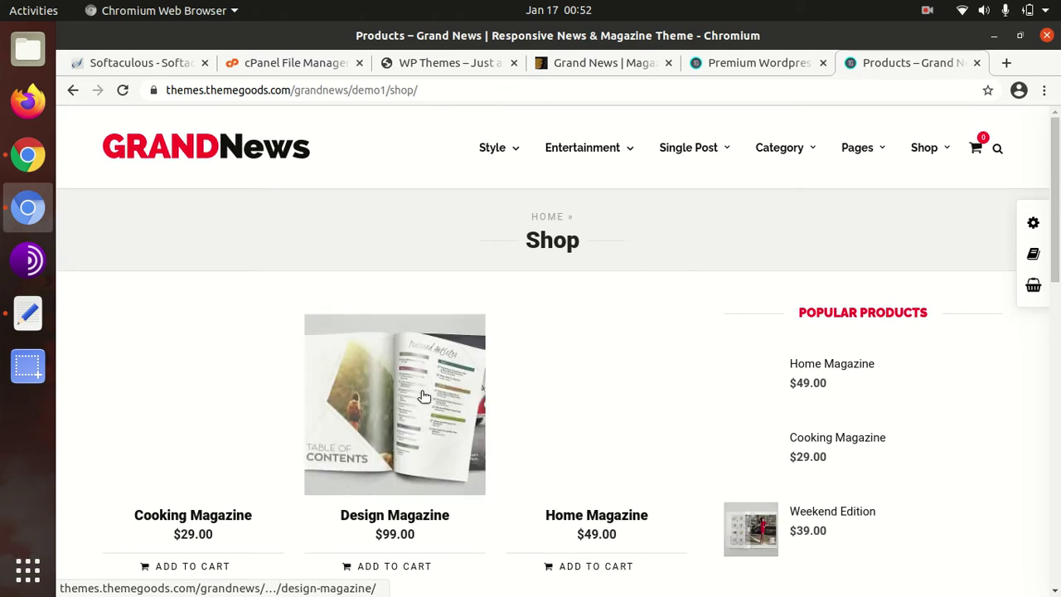
{"action": "scroll", "coordinate": [415, 398], "scroll_direction": "down", "scroll_amount": 3}
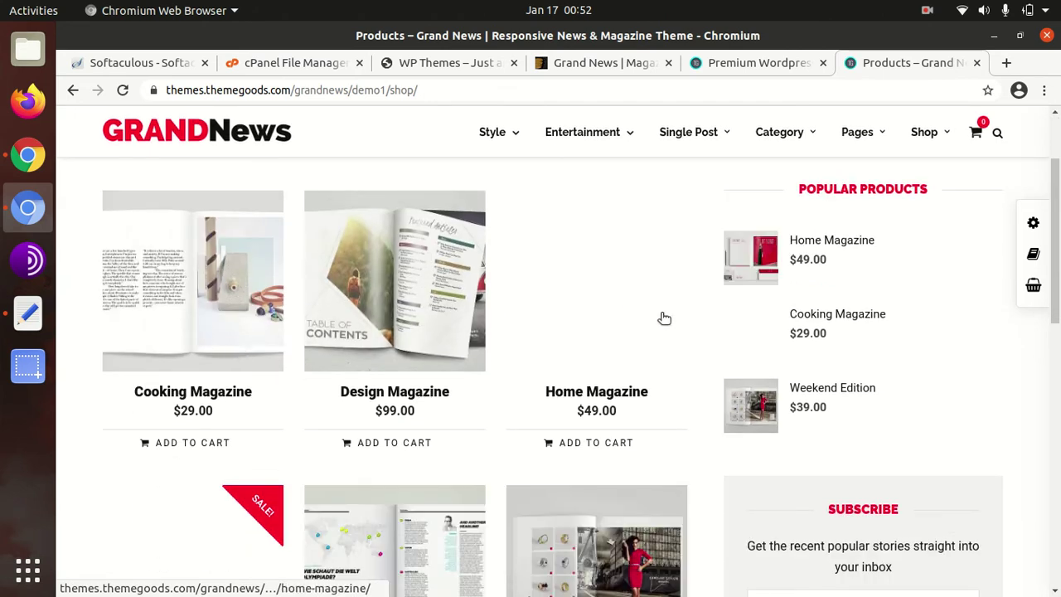
{"action": "scroll", "coordinate": [639, 318], "scroll_direction": "down", "scroll_amount": 3}
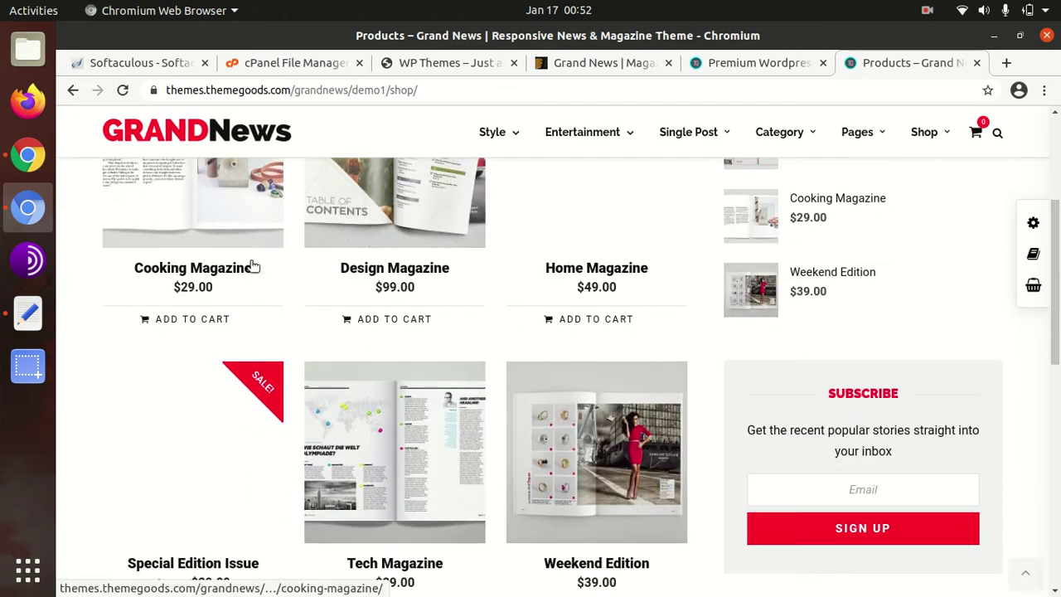
{"action": "scroll", "coordinate": [359, 248], "scroll_direction": "up", "scroll_amount": 4}
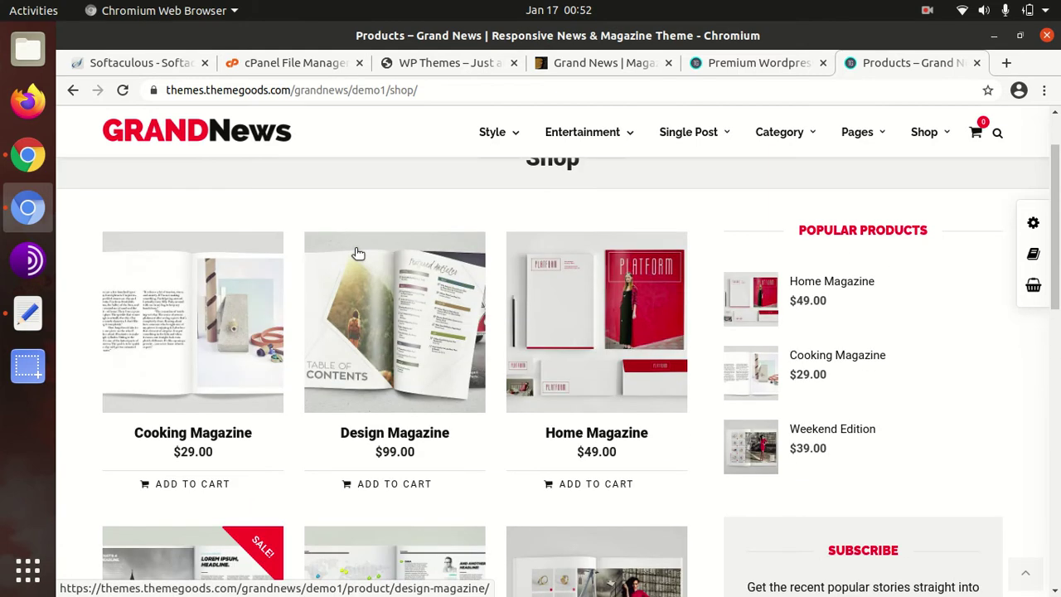
{"action": "scroll", "coordinate": [359, 249], "scroll_direction": "down", "scroll_amount": 2}
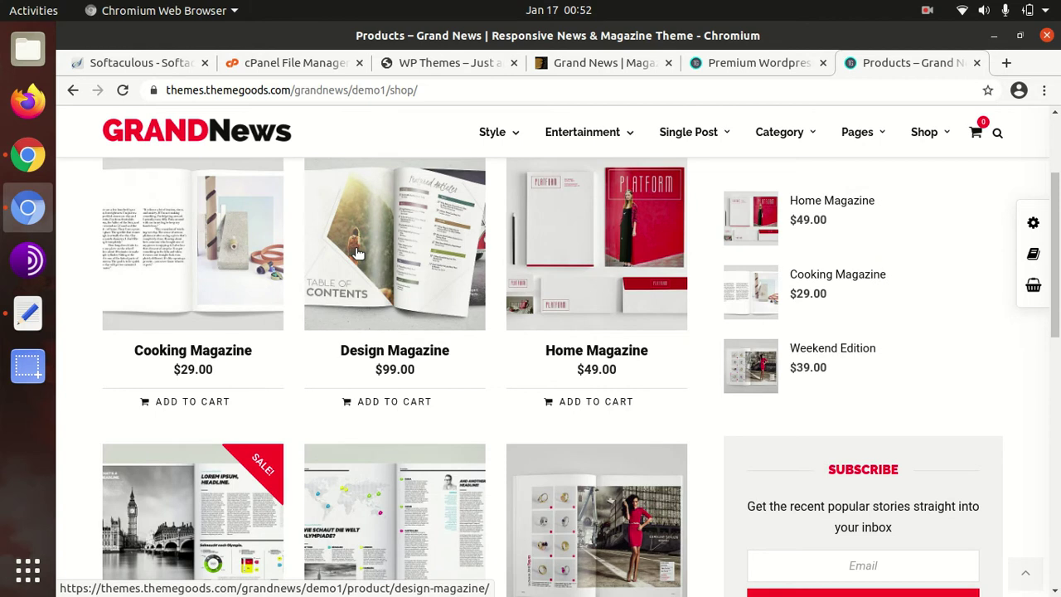
{"action": "scroll", "coordinate": [240, 234], "scroll_direction": "down", "scroll_amount": 6}
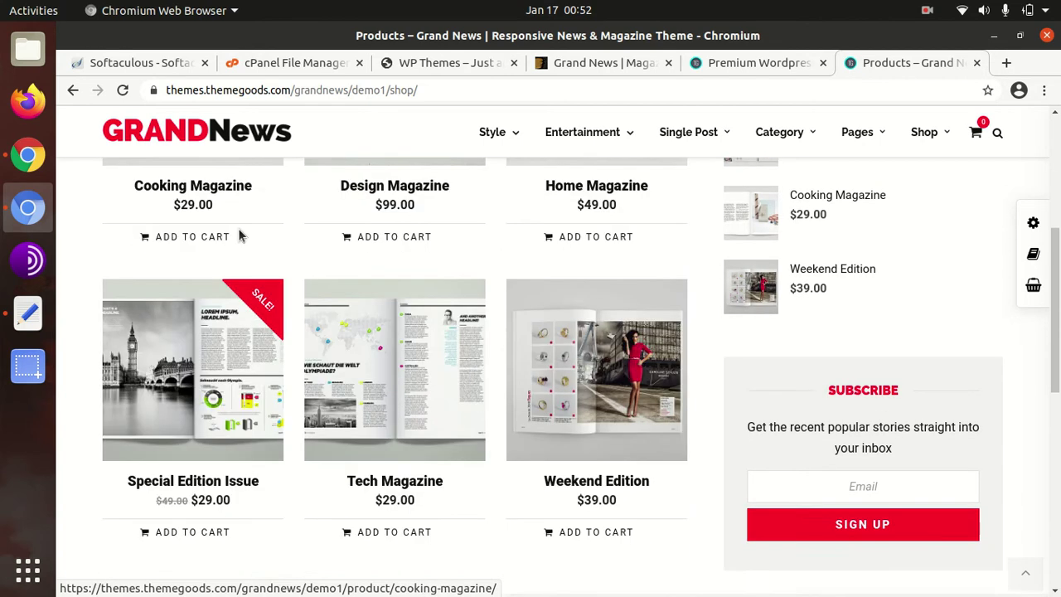
Step: Open the Special Edition Issue product and examine its description and related products
{"action": "left_click", "coordinate": [239, 274]}
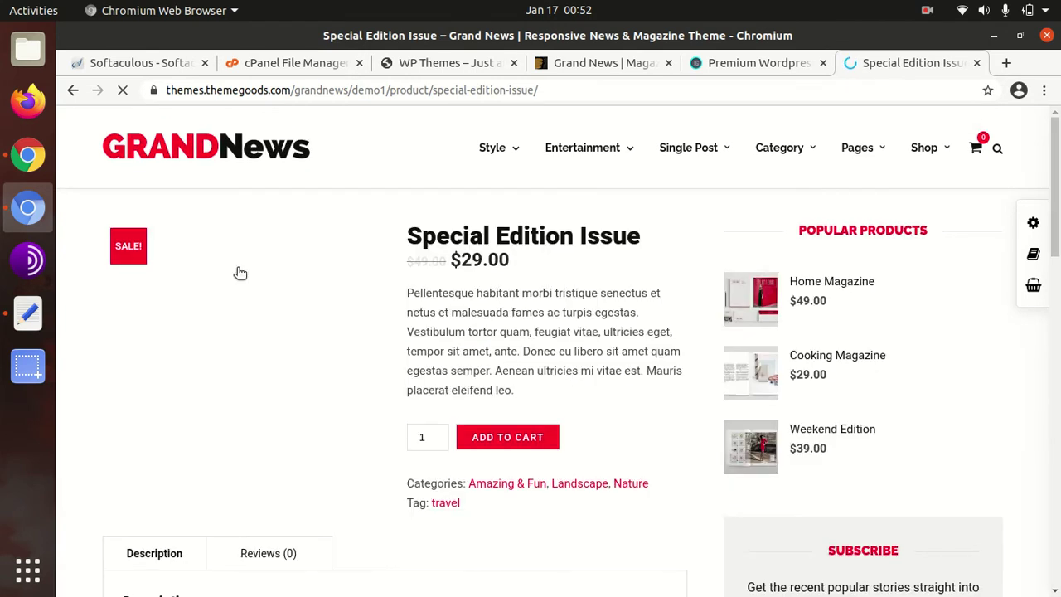
{"action": "scroll", "coordinate": [566, 336], "scroll_direction": "down", "scroll_amount": 3}
{"action": "scroll", "coordinate": [238, 295], "scroll_direction": "down", "scroll_amount": 6}
{"action": "scroll", "coordinate": [238, 295], "scroll_direction": "down", "scroll_amount": 8}
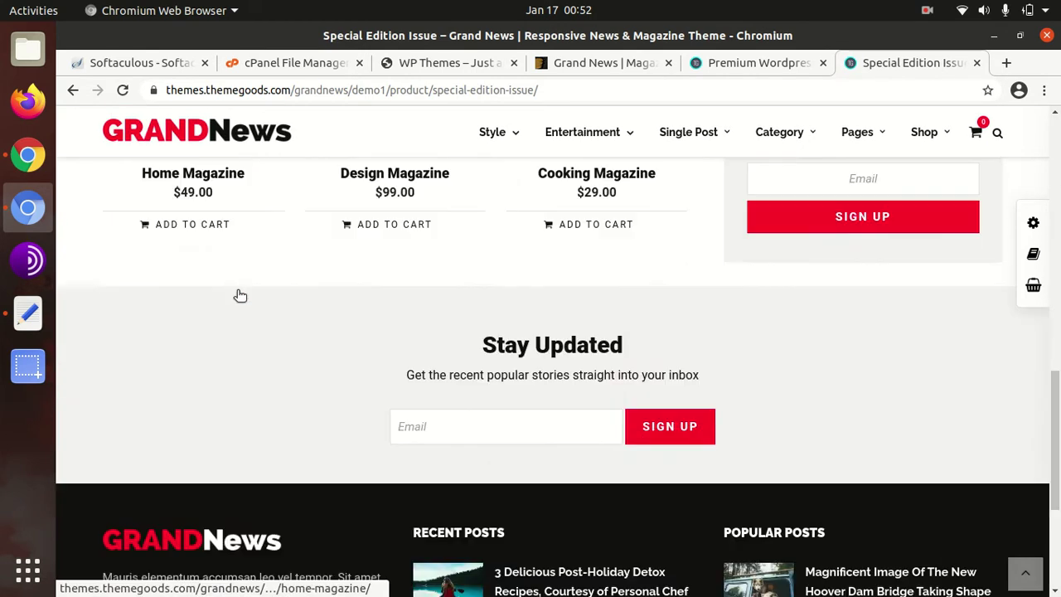
{"action": "scroll", "coordinate": [238, 296], "scroll_direction": "up", "scroll_amount": 4}
{"action": "scroll", "coordinate": [210, 323], "scroll_direction": "up", "scroll_amount": 5}
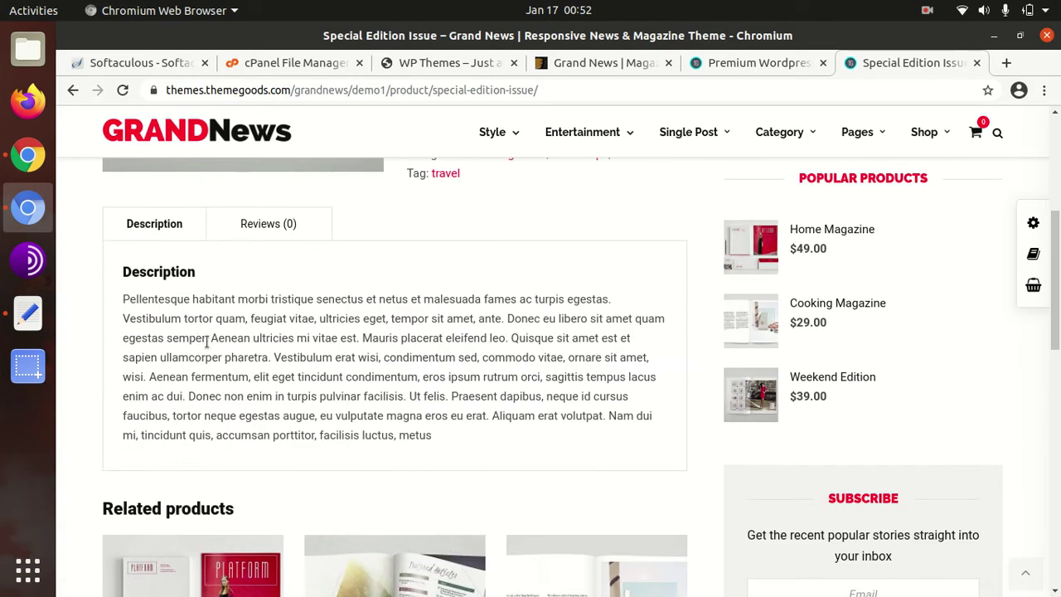
{"action": "scroll", "coordinate": [215, 355], "scroll_direction": "down", "scroll_amount": 5}
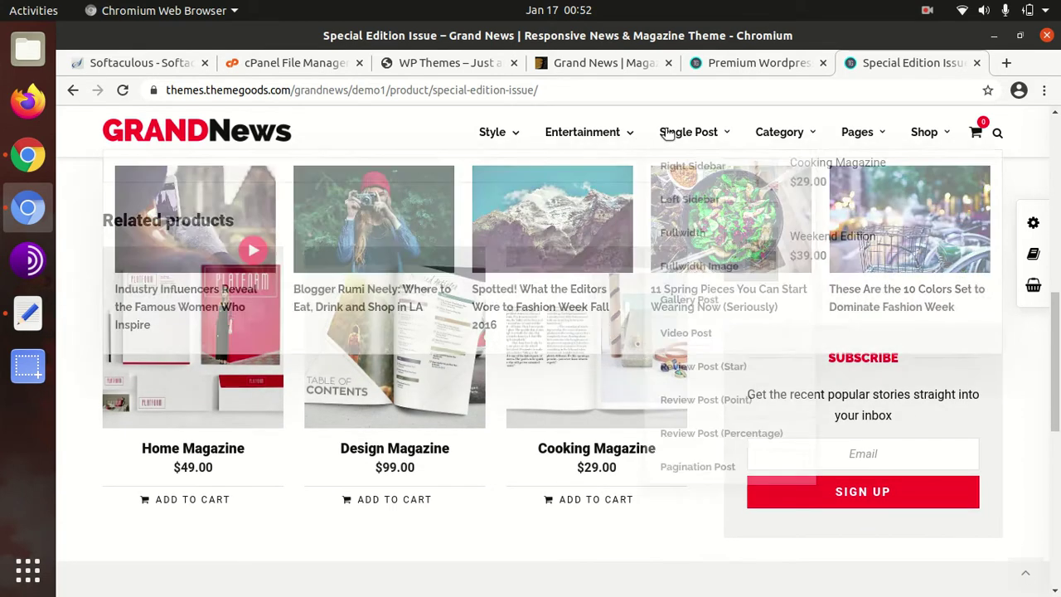
Step: Examine the demo's Style, Entertainment and Single Post navigation entries and the product page's footer
{"action": "mouse_move", "coordinate": [514, 133]}
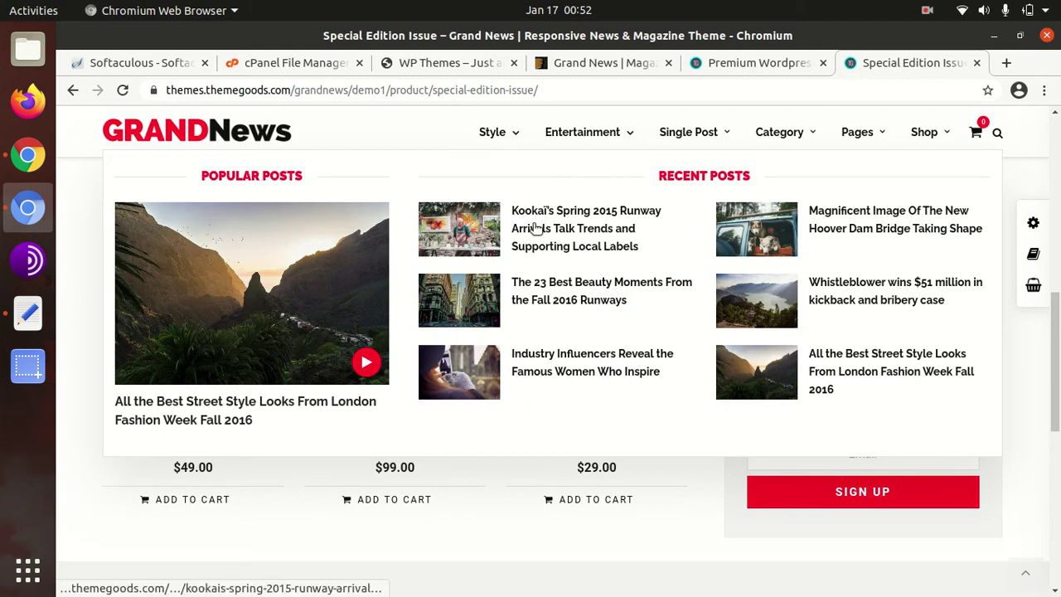
{"action": "mouse_move", "coordinate": [586, 139]}
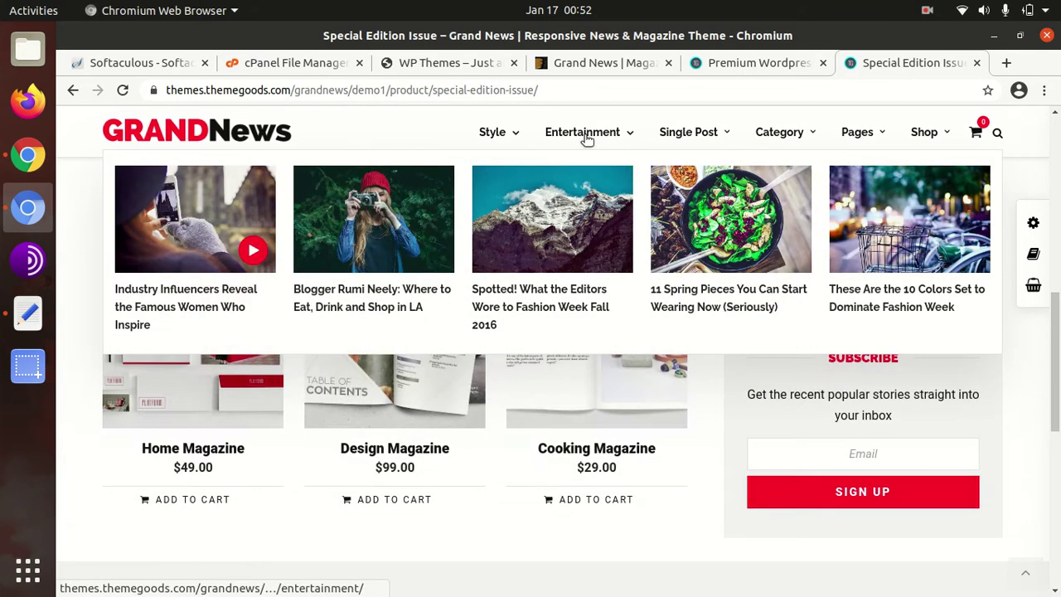
{"action": "mouse_move", "coordinate": [678, 141]}
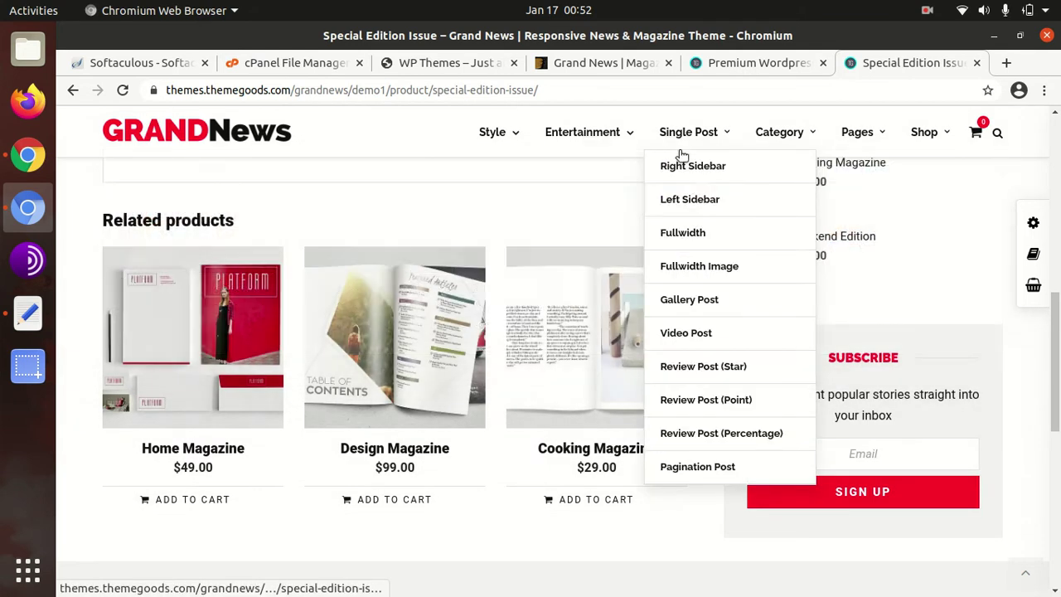
{"action": "scroll", "coordinate": [706, 547], "scroll_direction": "down", "scroll_amount": 1}
{"action": "scroll", "coordinate": [706, 550], "scroll_direction": "down", "scroll_amount": 6}
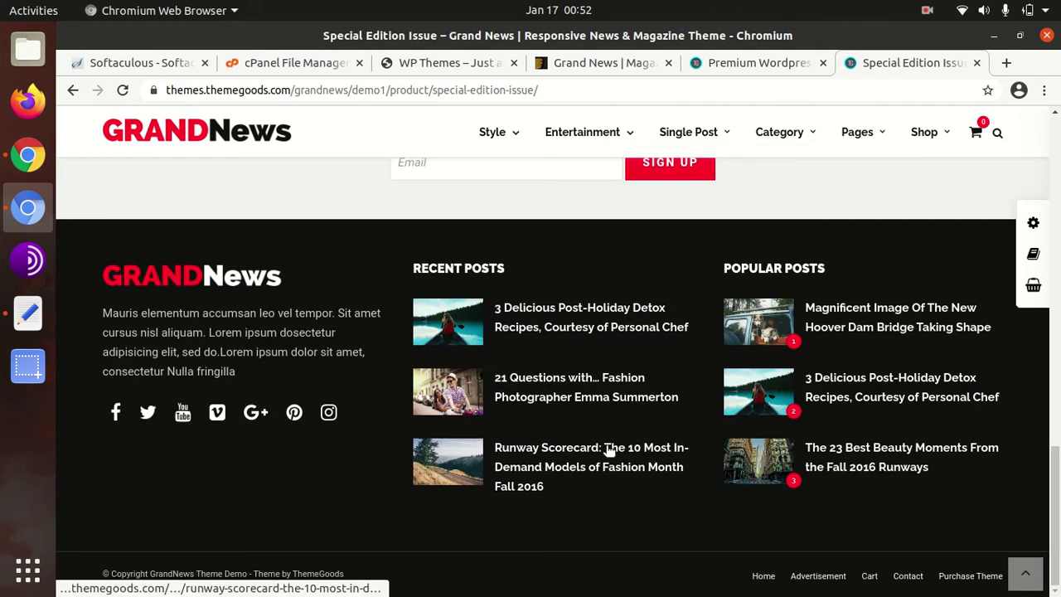
{"action": "scroll", "coordinate": [610, 452], "scroll_direction": "up", "scroll_amount": 8}
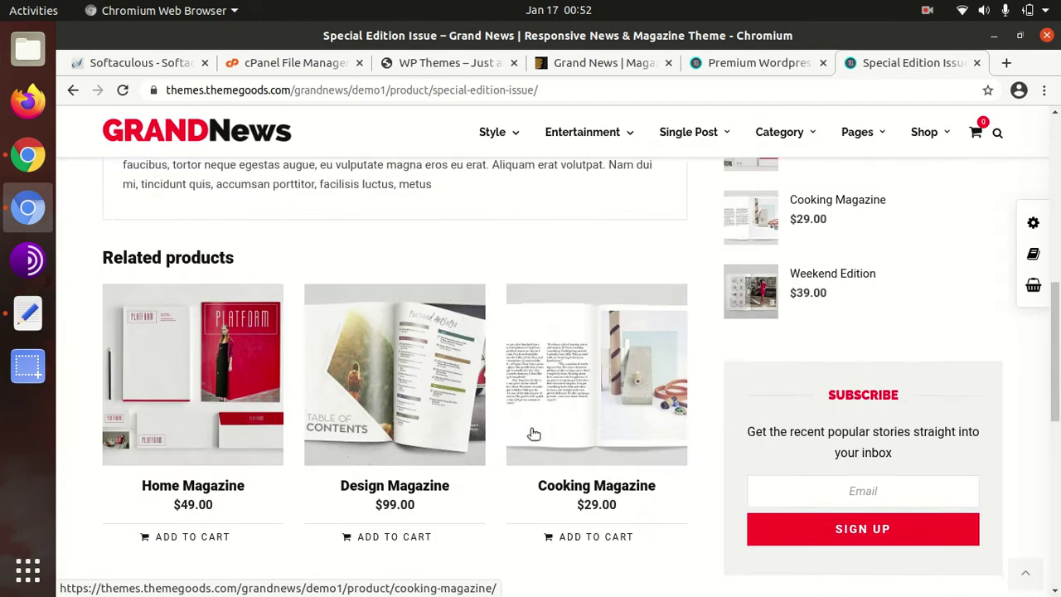
{"action": "scroll", "coordinate": [522, 431], "scroll_direction": "up", "scroll_amount": 5}
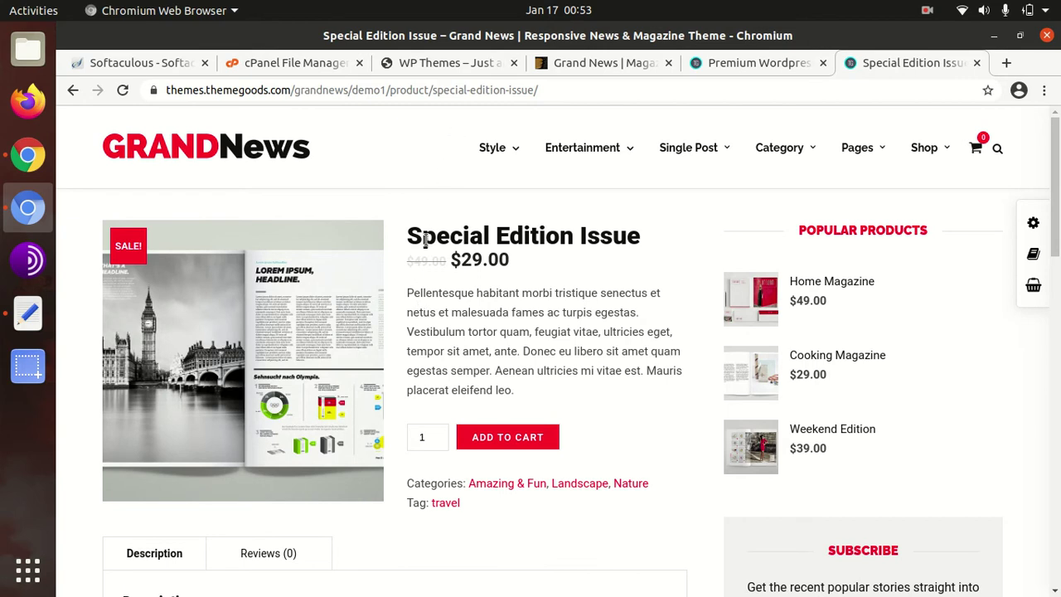
Step: Switch to the WP Themes site, and locate grandnews.zip in the Downloads/GrandNews folder with the Files app
{"action": "left_click", "coordinate": [414, 62]}
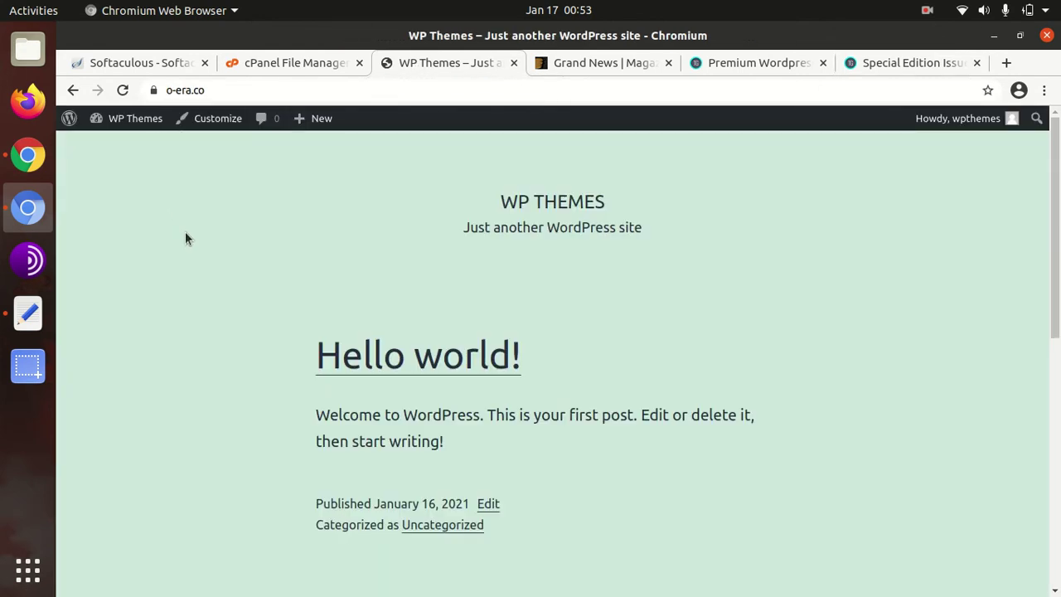
{"action": "mouse_move", "coordinate": [134, 122]}
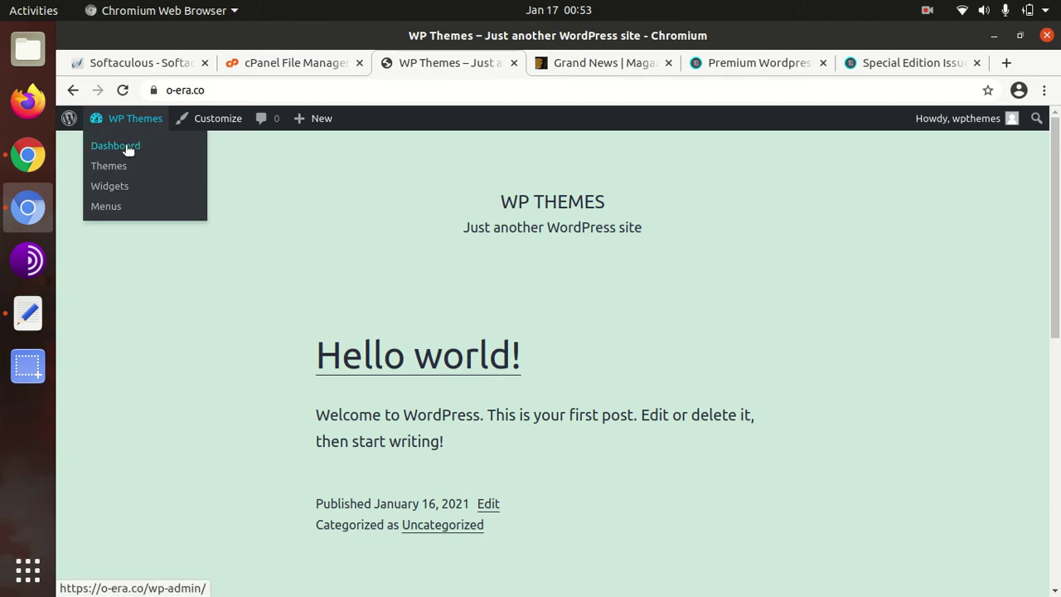
{"action": "left_click", "coordinate": [28, 50]}
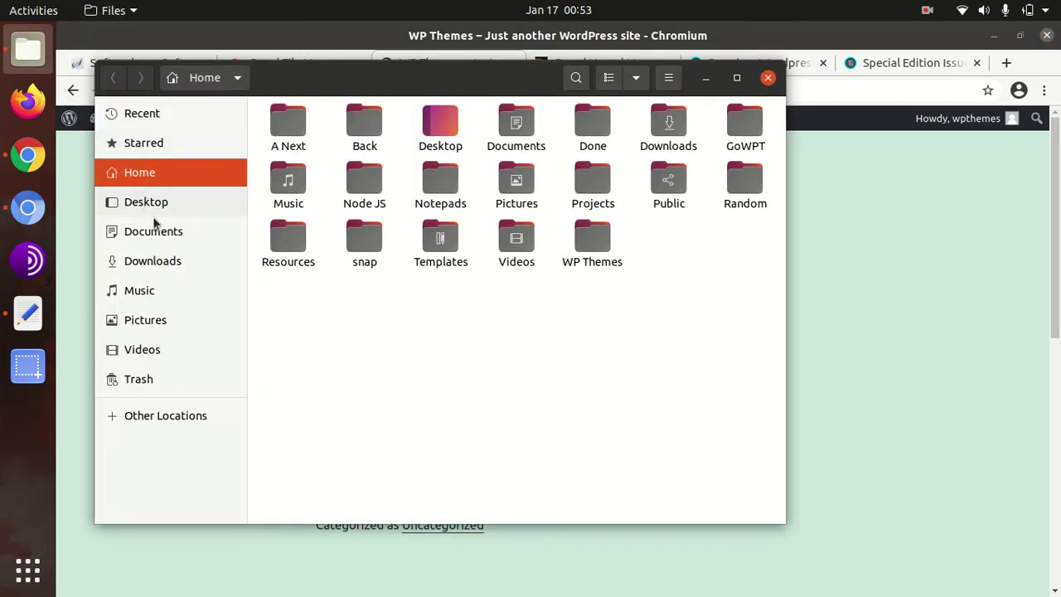
{"action": "left_click", "coordinate": [151, 263]}
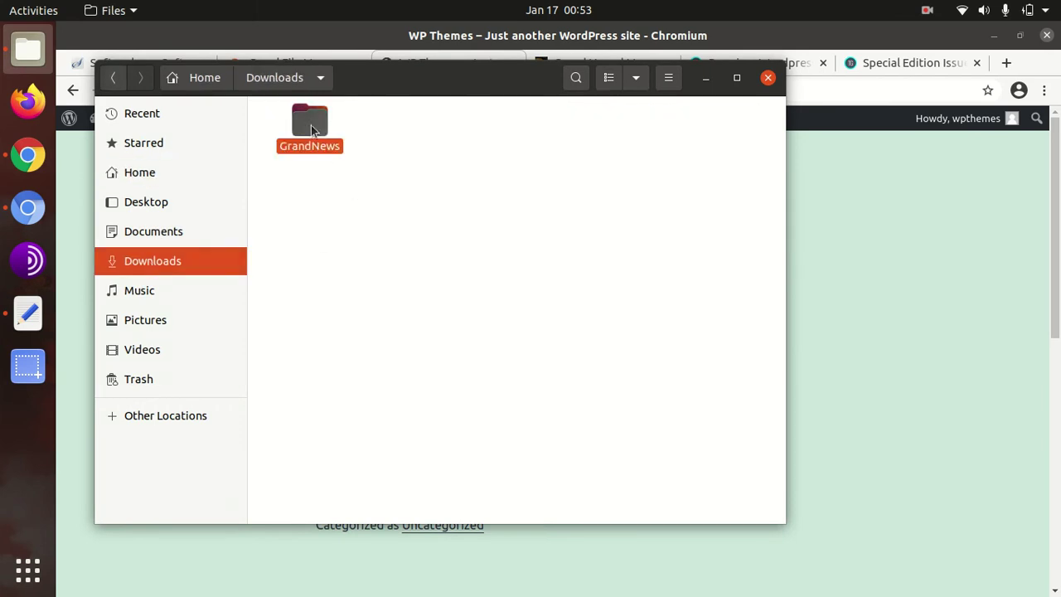
{"action": "double_click", "coordinate": [310, 125]}
{"action": "left_click_drag", "start_coordinate": [280, 125], "coordinate": [358, 128]}
{"action": "left_click", "coordinate": [605, 124]}
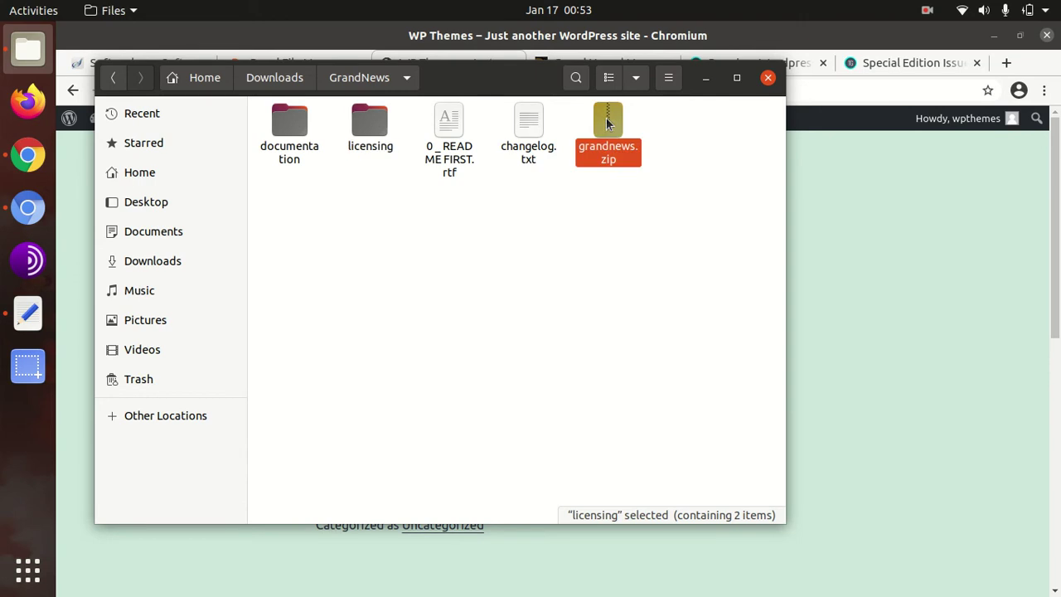
{"action": "left_click", "coordinate": [526, 247]}
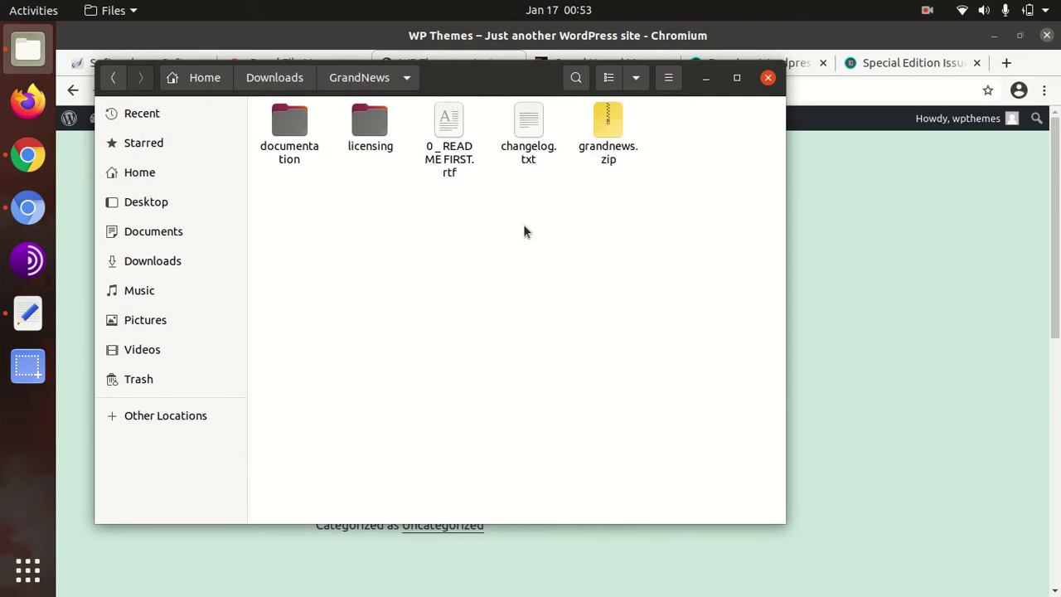
{"action": "left_click", "coordinate": [612, 122]}
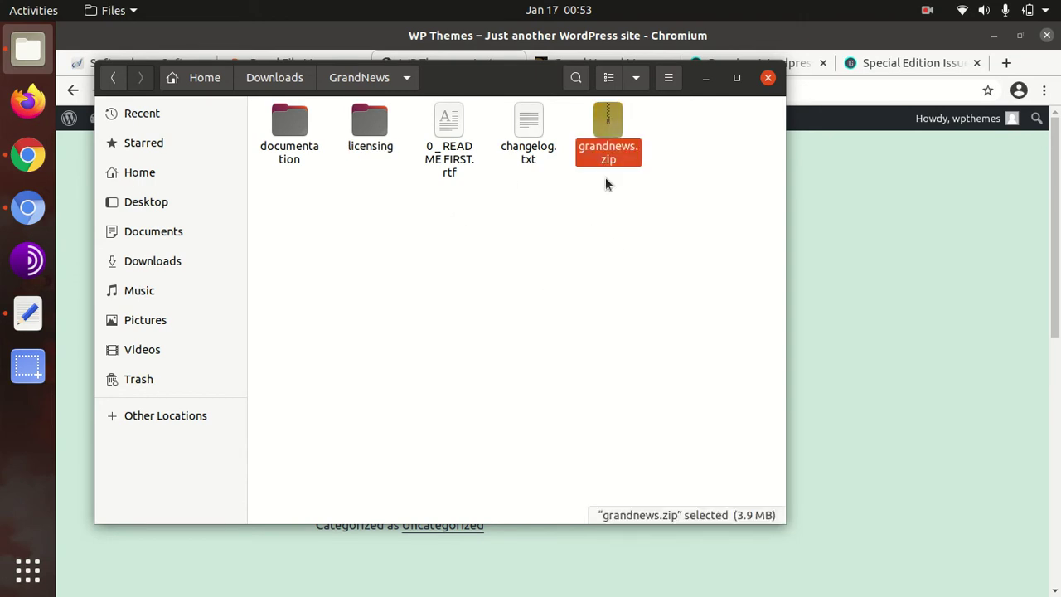
{"action": "left_click", "coordinate": [707, 80]}
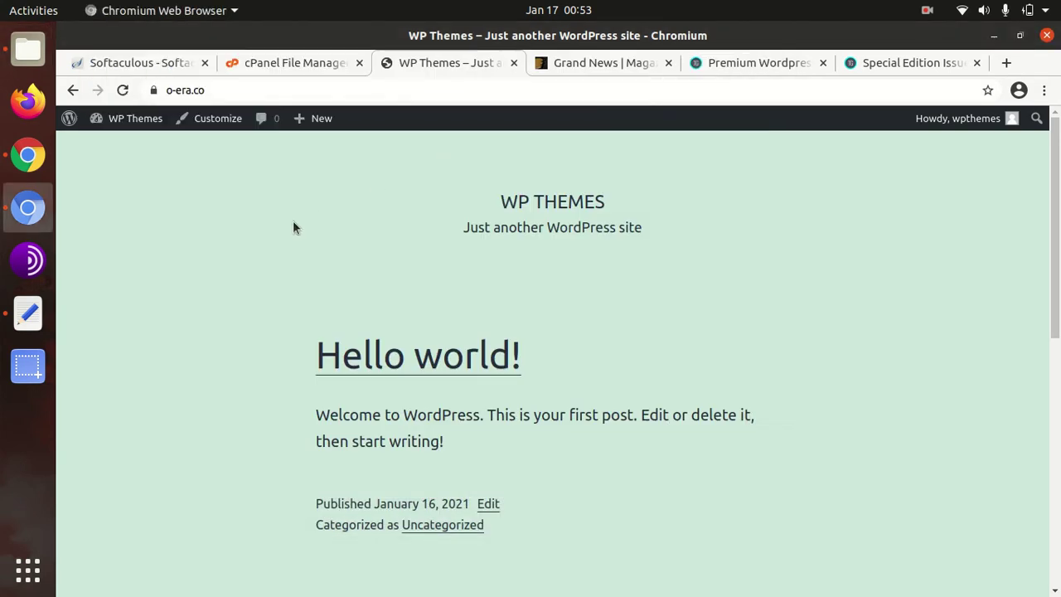
Step: Open the WP Themes site's theme management page and bring up the form for uploading a new theme
{"action": "mouse_move", "coordinate": [136, 118]}
{"action": "left_click", "coordinate": [118, 168]}
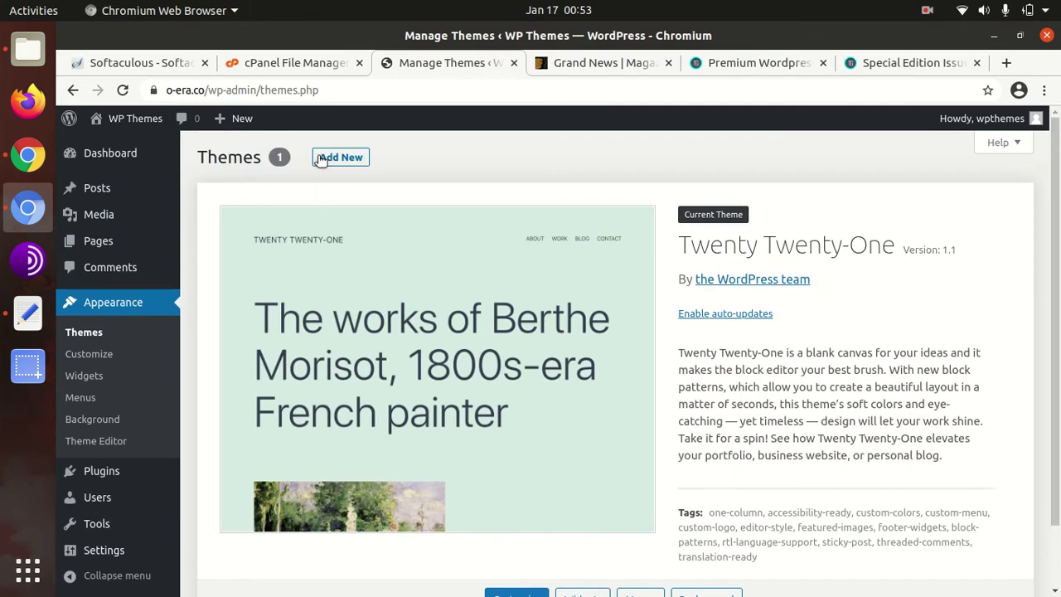
{"action": "left_click", "coordinate": [319, 161]}
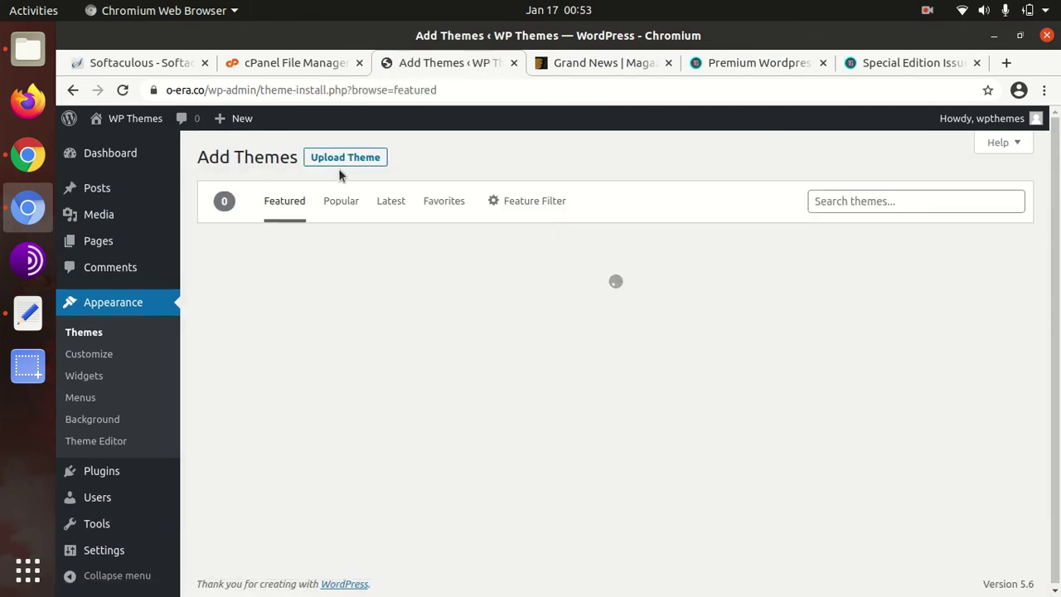
{"action": "left_click", "coordinate": [338, 159]}
{"action": "left_click", "coordinate": [498, 298]}
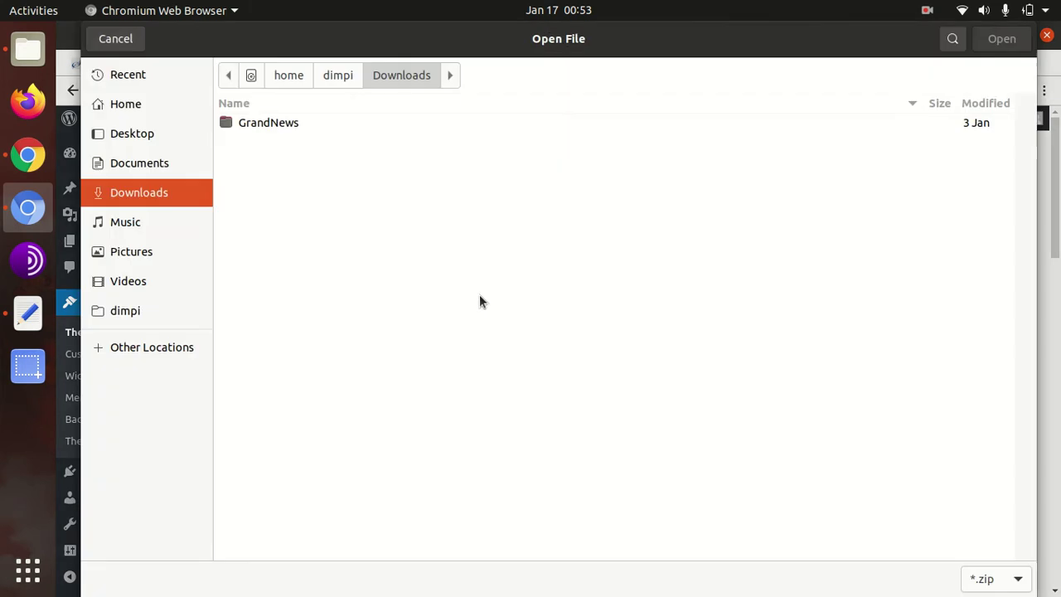
{"action": "double_click", "coordinate": [266, 124]}
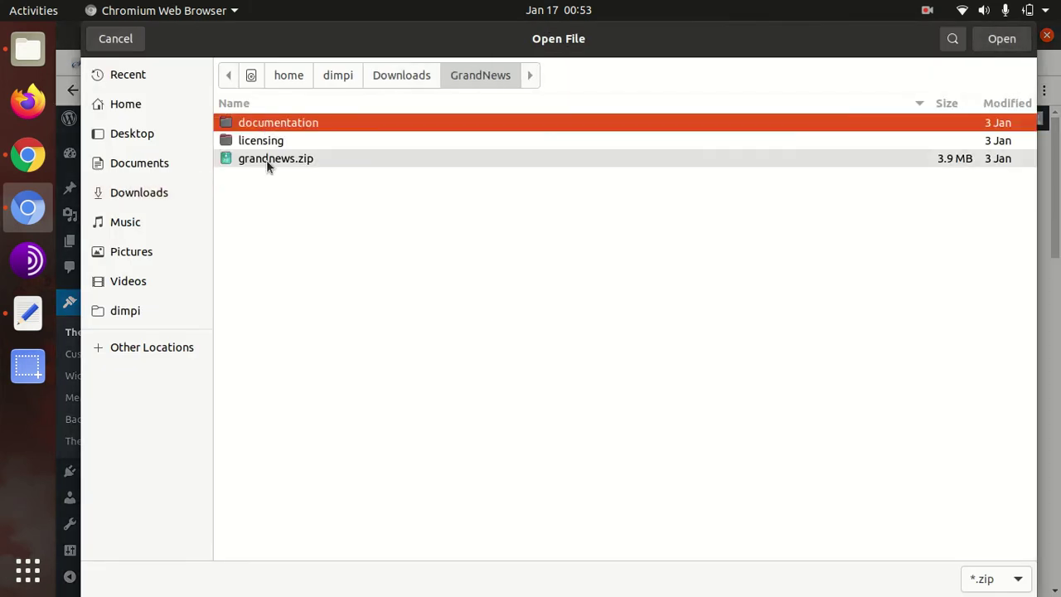
{"action": "left_click", "coordinate": [267, 160]}
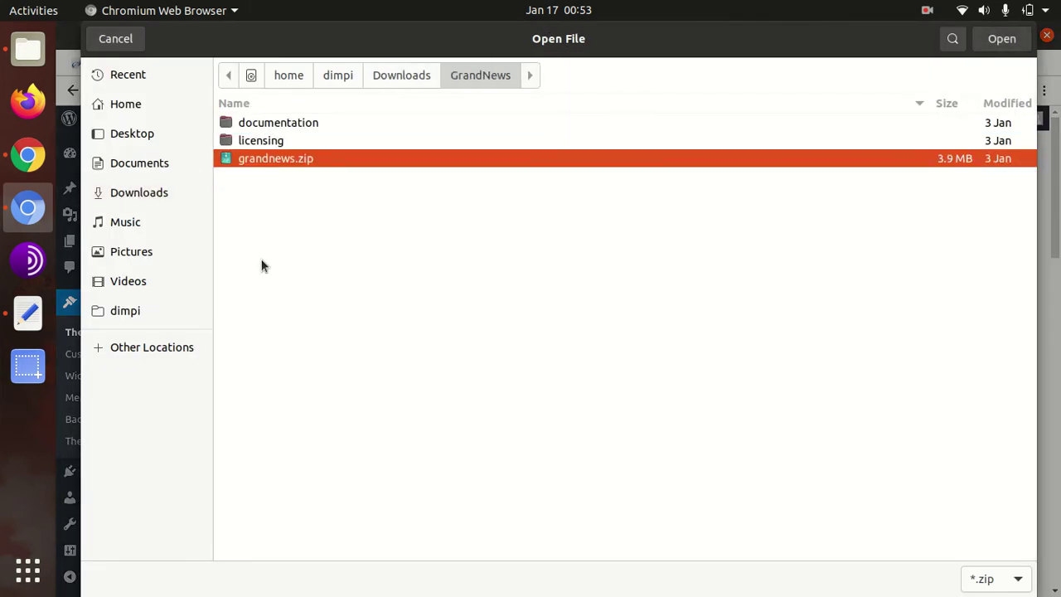
{"action": "left_click", "coordinate": [130, 44]}
Step: Switch to cPanel File Manager, refresh the o-era.co/wp-content/themes folder, and upload grandnews.zip from Downloads/GrandNews into it
{"action": "left_click", "coordinate": [313, 64]}
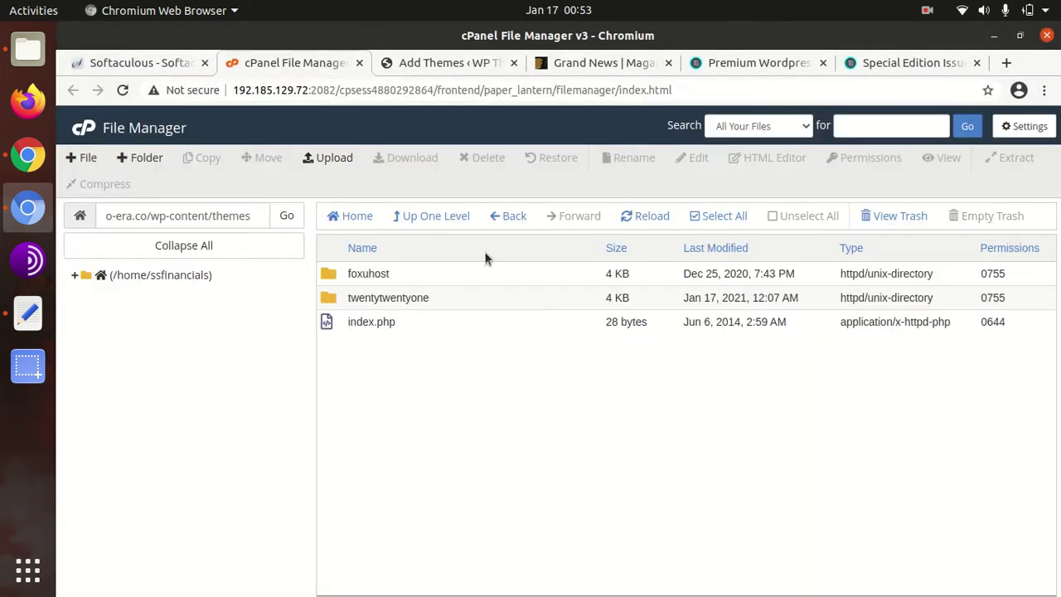
{"action": "left_click", "coordinate": [623, 220]}
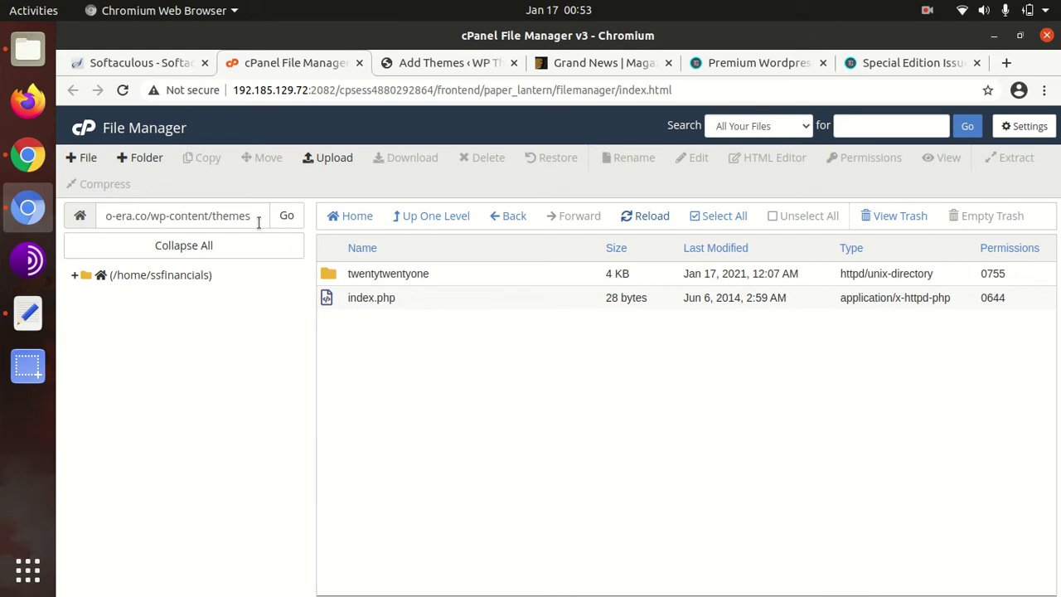
{"action": "left_click", "coordinate": [330, 158]}
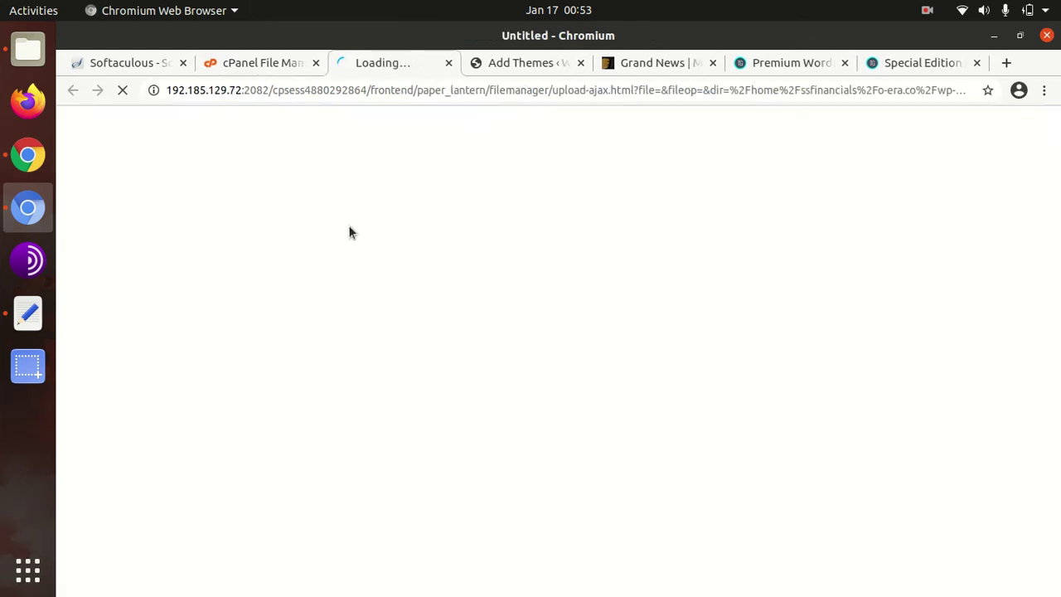
{"action": "left_click", "coordinate": [535, 373]}
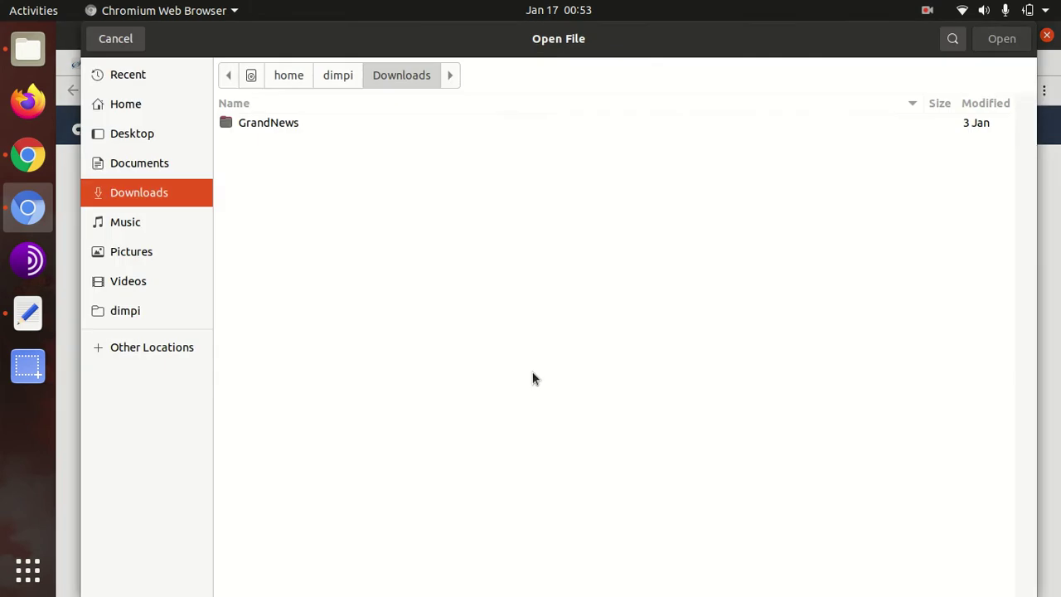
{"action": "left_click", "coordinate": [272, 122]}
{"action": "double_click", "coordinate": [272, 122]}
{"action": "left_click", "coordinate": [296, 196]}
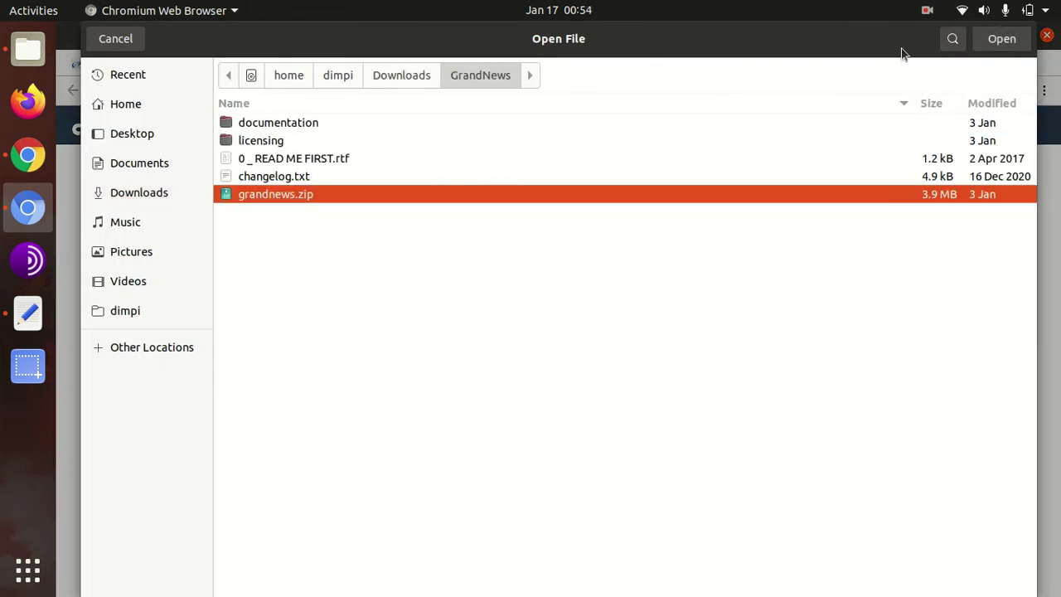
{"action": "left_click", "coordinate": [1000, 39]}
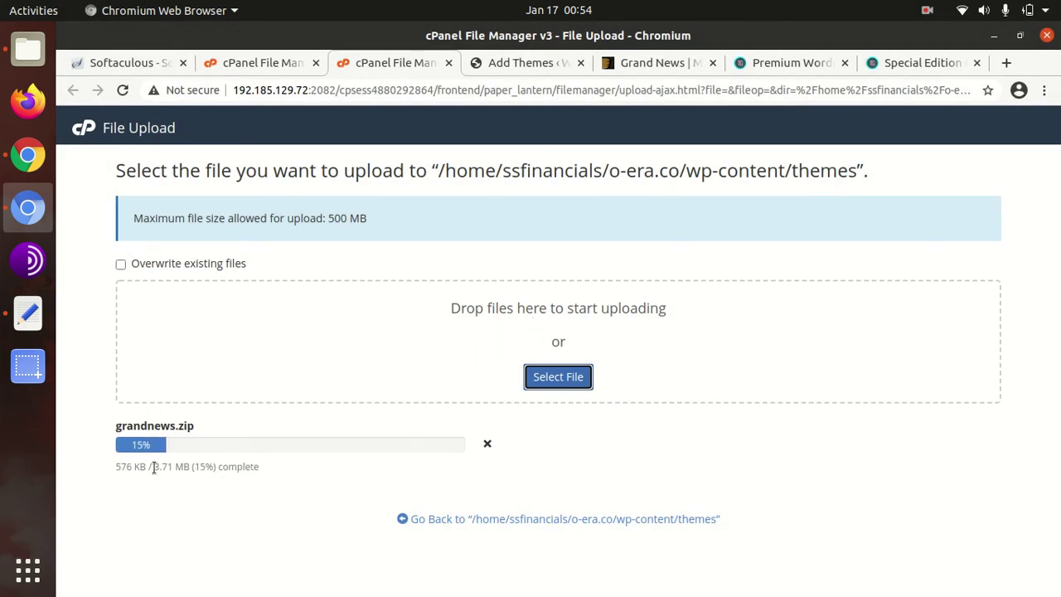
{"action": "left_click_drag", "start_coordinate": [116, 467], "coordinate": [165, 469]}
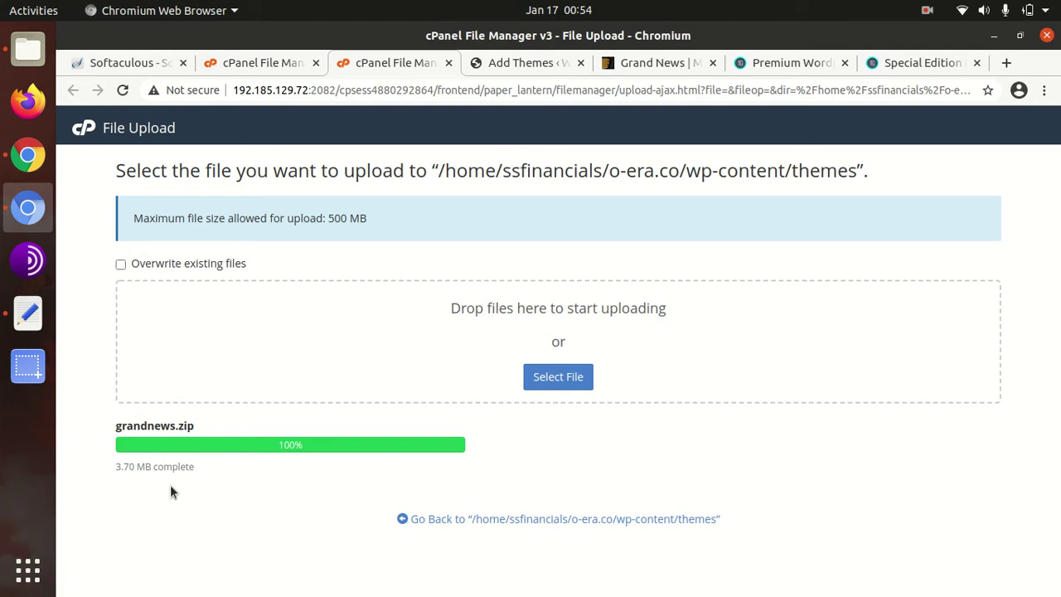
{"action": "left_click", "coordinate": [546, 520]}
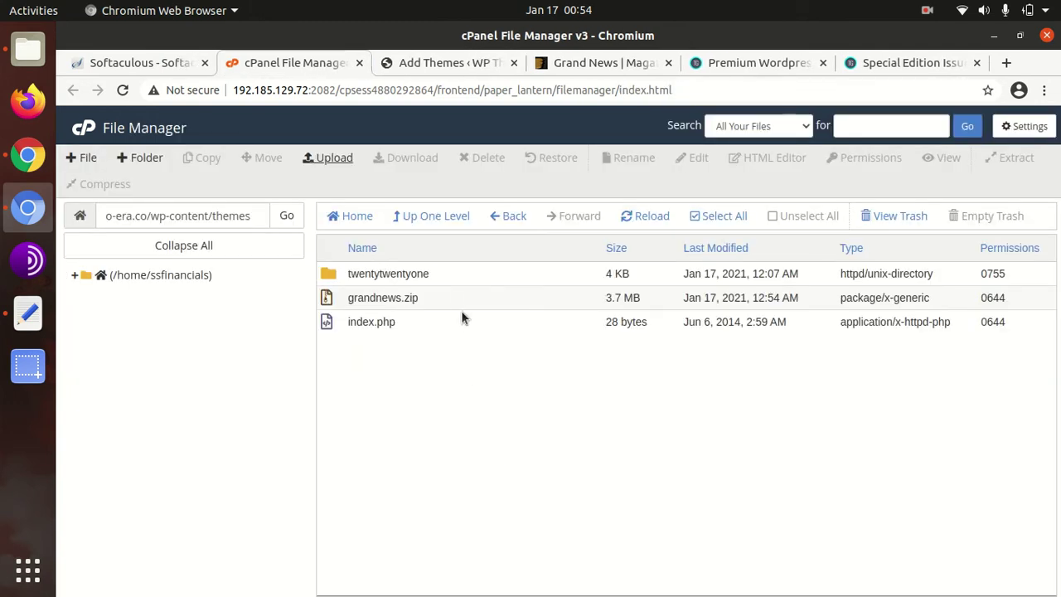
Step: Extract grandnews.zip into o-era.co/wp-content/themes and refresh the folder listing
{"action": "right_click", "coordinate": [456, 301]}
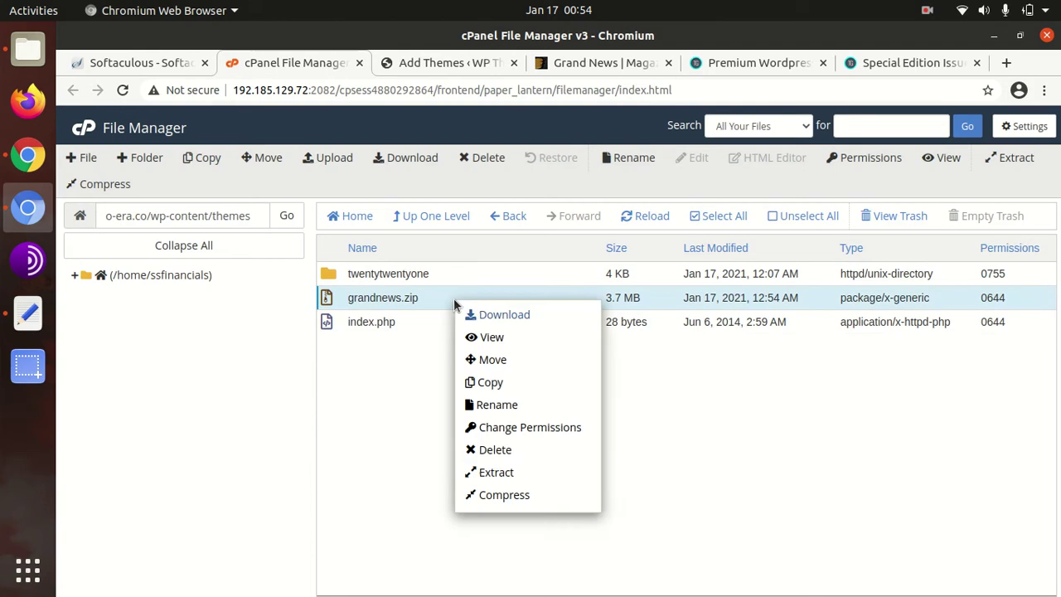
{"action": "left_click", "coordinate": [501, 473]}
{"action": "left_click", "coordinate": [684, 430]}
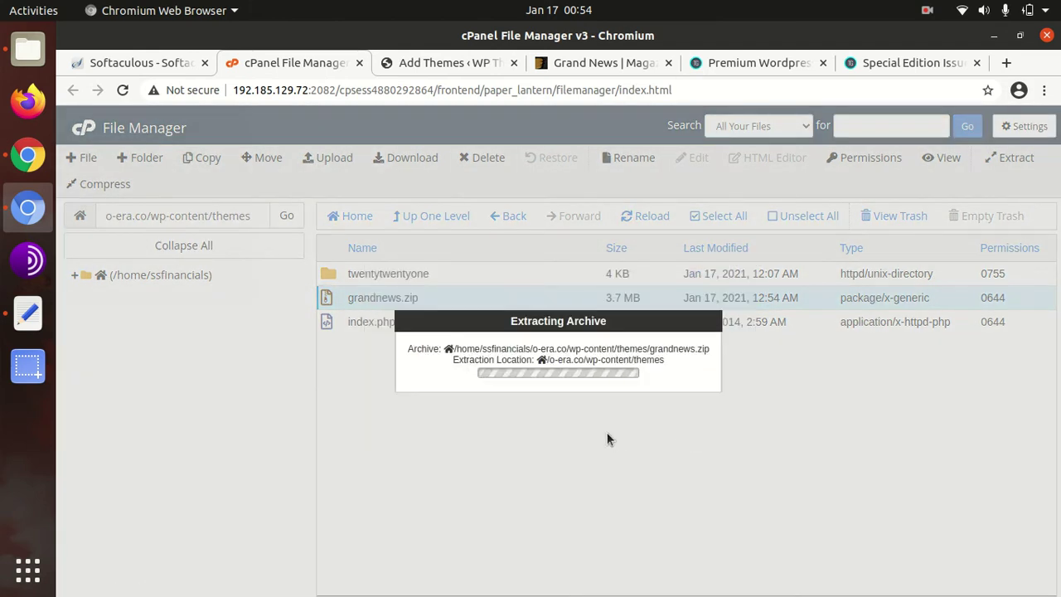
{"action": "left_click", "coordinate": [811, 509]}
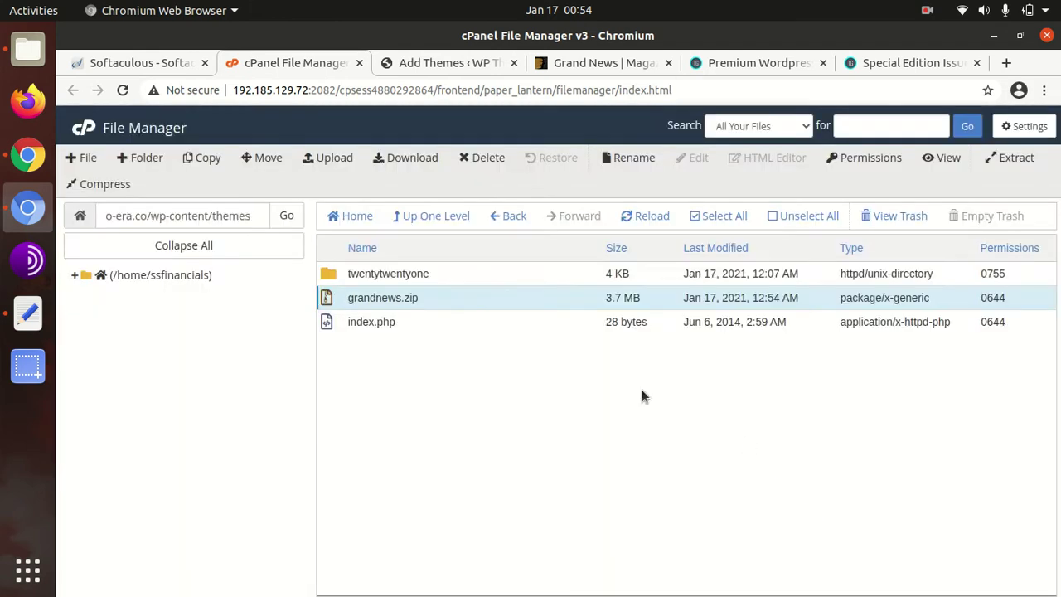
{"action": "left_click", "coordinate": [625, 223]}
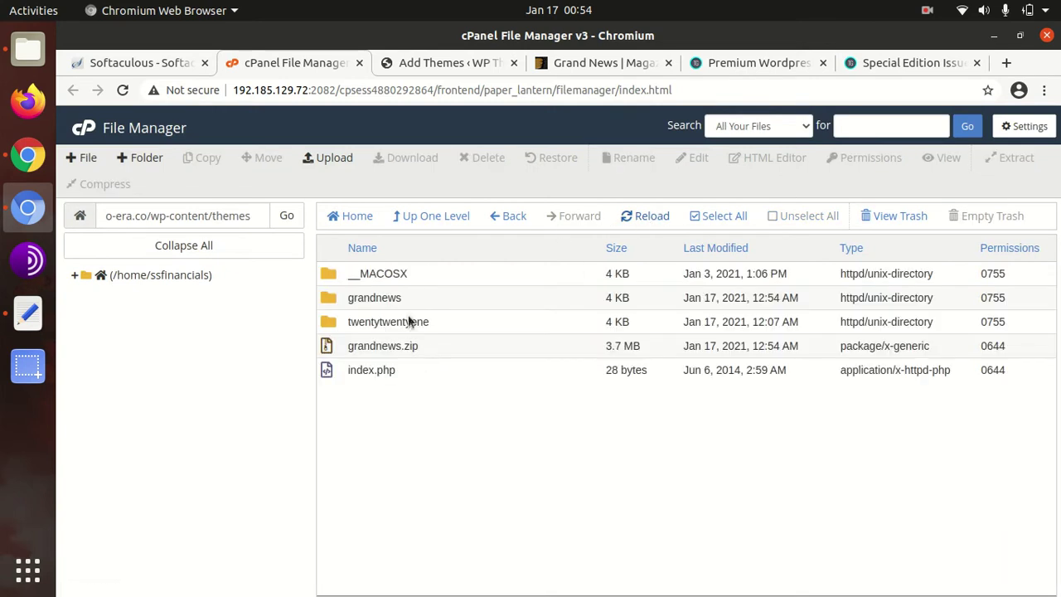
Step: Permanently delete the __MACOSX folder from the themes folder, skipping the trash
{"action": "left_click", "coordinate": [414, 272]}
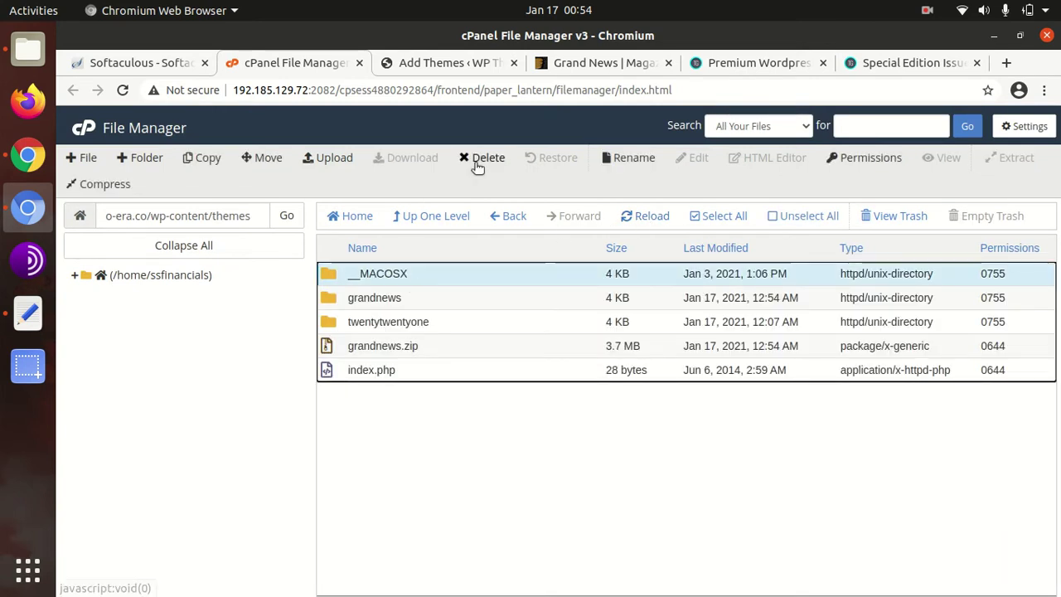
{"action": "left_click", "coordinate": [485, 158]}
{"action": "left_click", "coordinate": [399, 358]}
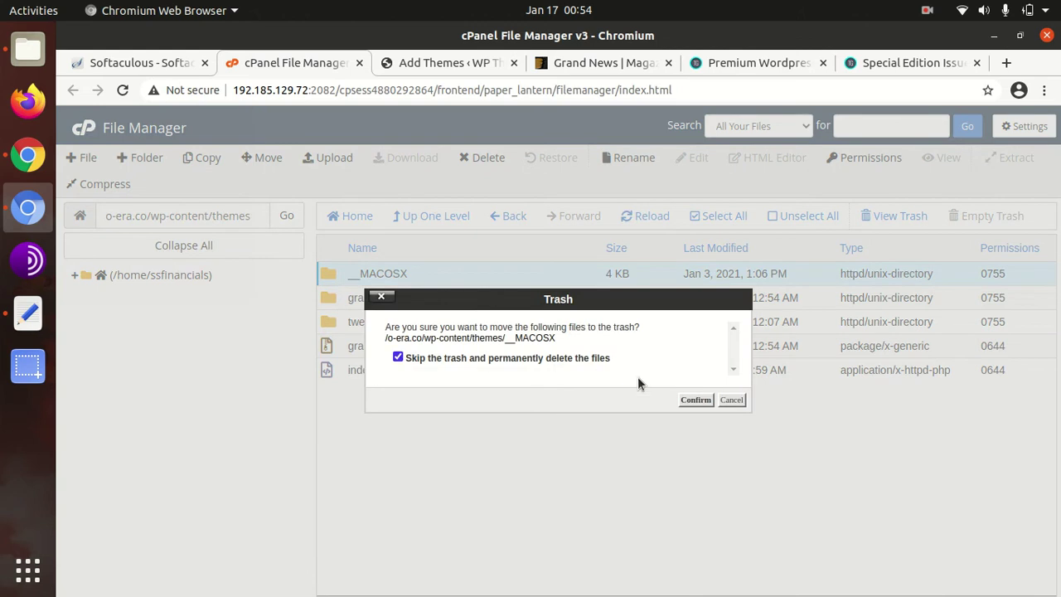
{"action": "left_click", "coordinate": [694, 401]}
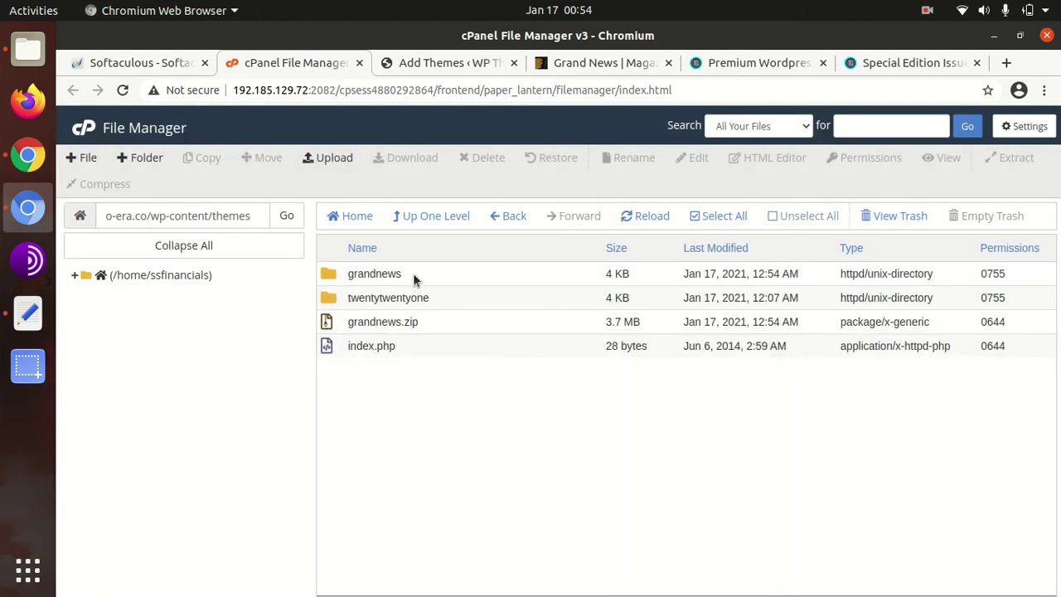
Step: Check the files inside the extracted grandnews folder, and permanently delete grandnews.zip from the themes folder, skipping the trash
{"action": "double_click", "coordinate": [412, 272]}
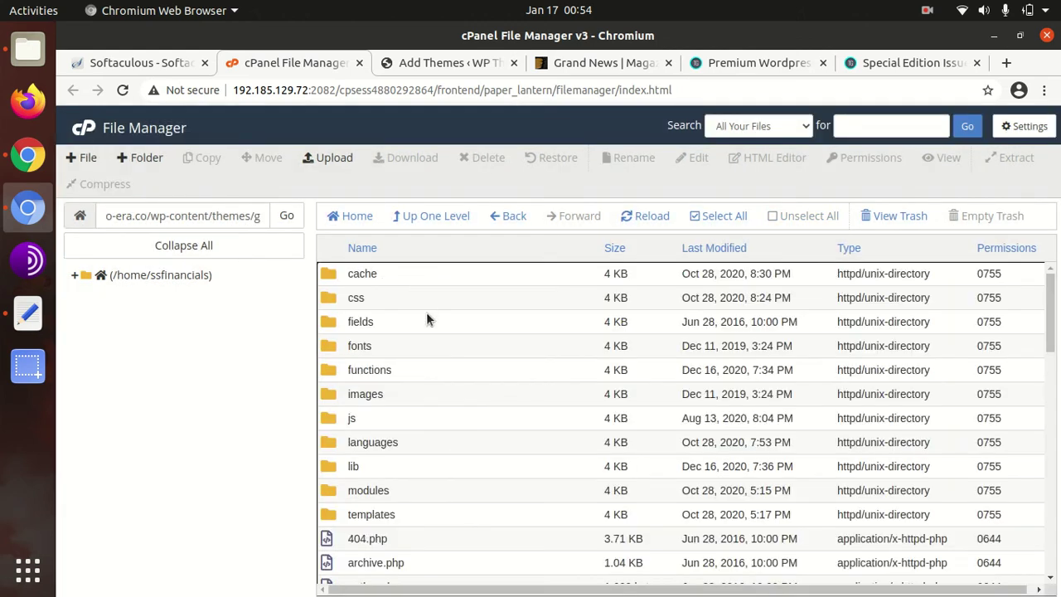
{"action": "scroll", "coordinate": [444, 332], "scroll_direction": "down", "scroll_amount": 10}
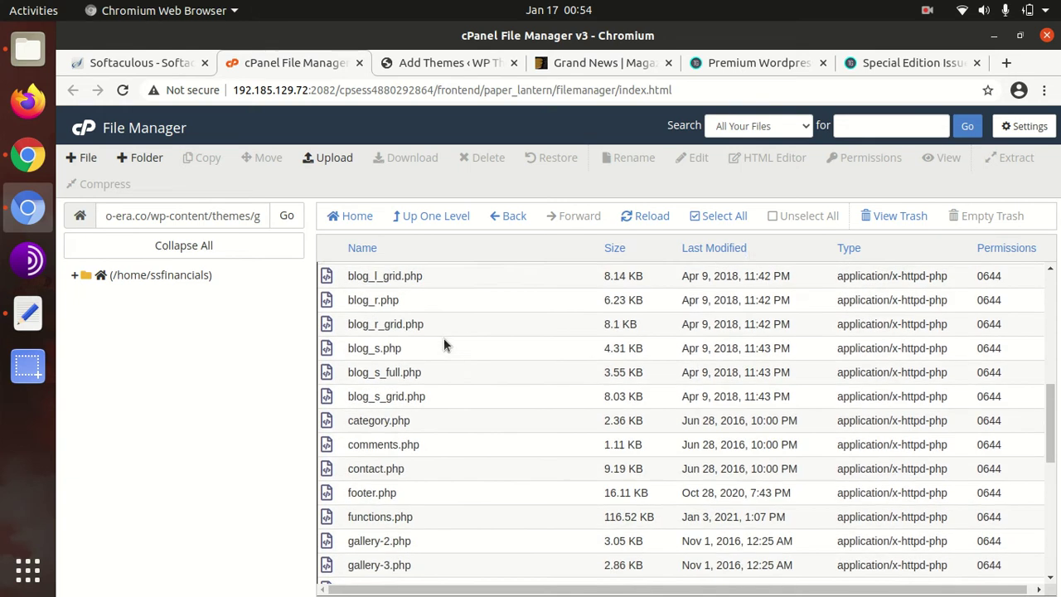
{"action": "scroll", "coordinate": [444, 338], "scroll_direction": "up", "scroll_amount": 10}
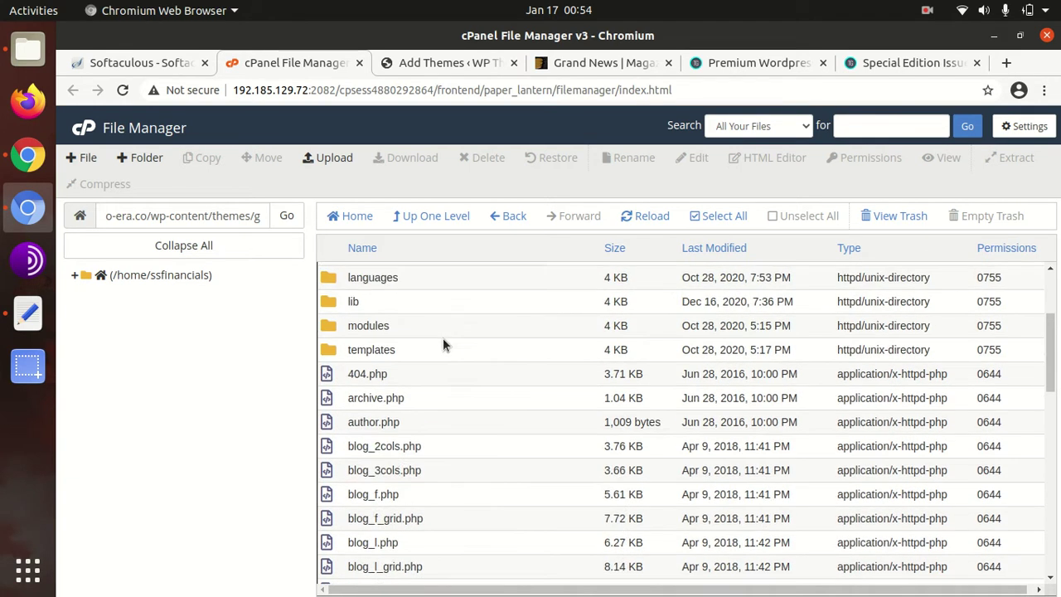
{"action": "left_click", "coordinate": [432, 217]}
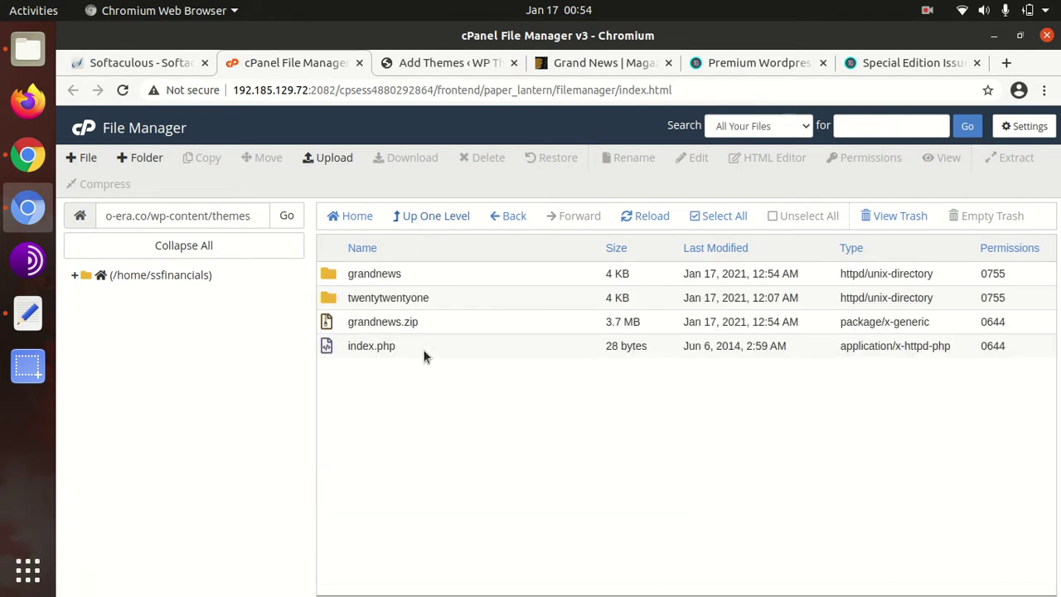
{"action": "left_click", "coordinate": [441, 324]}
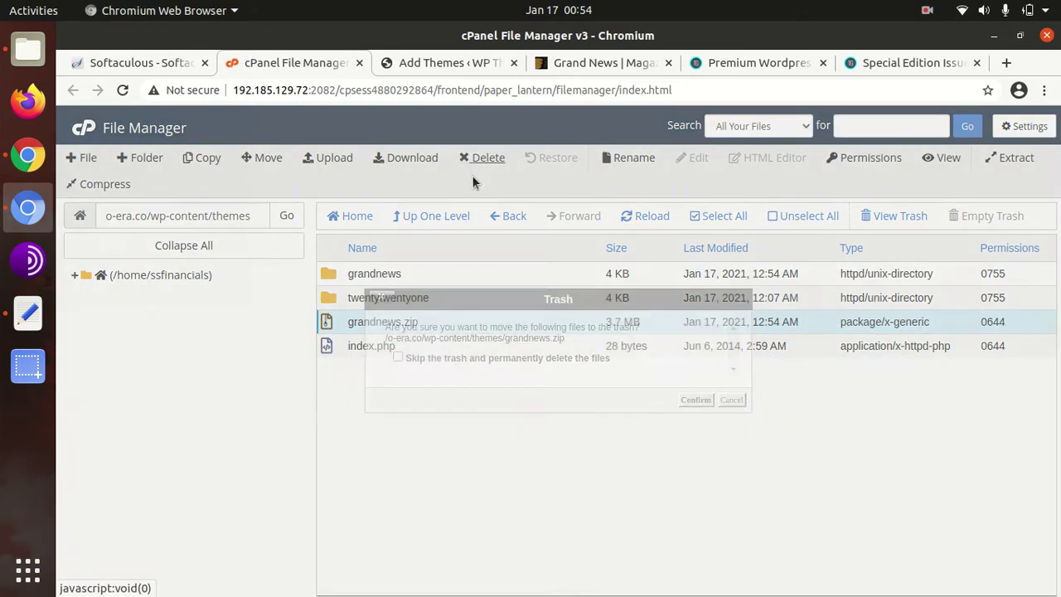
{"action": "left_click", "coordinate": [481, 157]}
{"action": "left_click", "coordinate": [398, 358]}
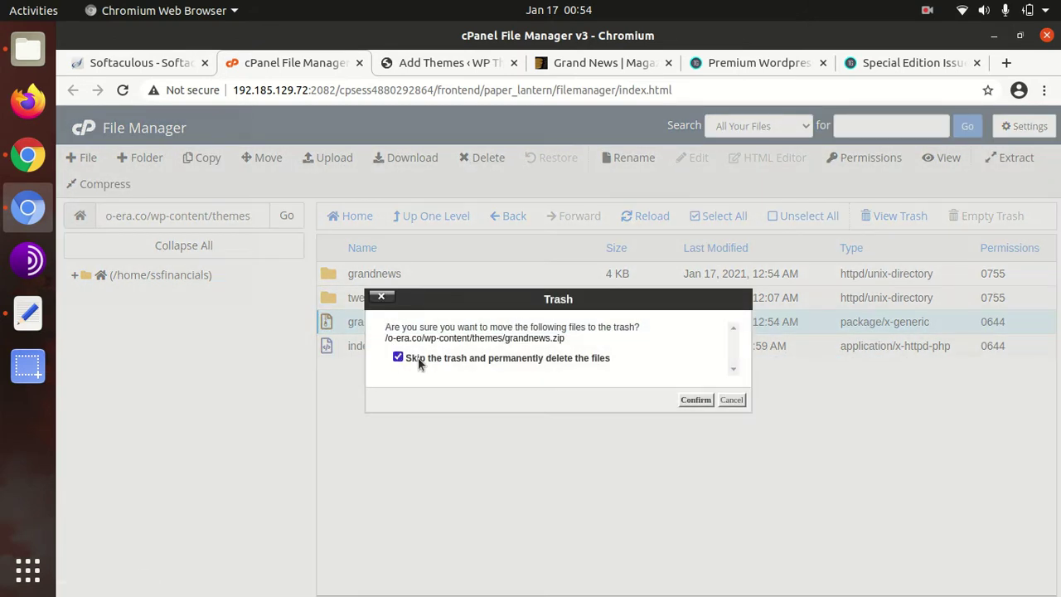
{"action": "left_click", "coordinate": [696, 399]}
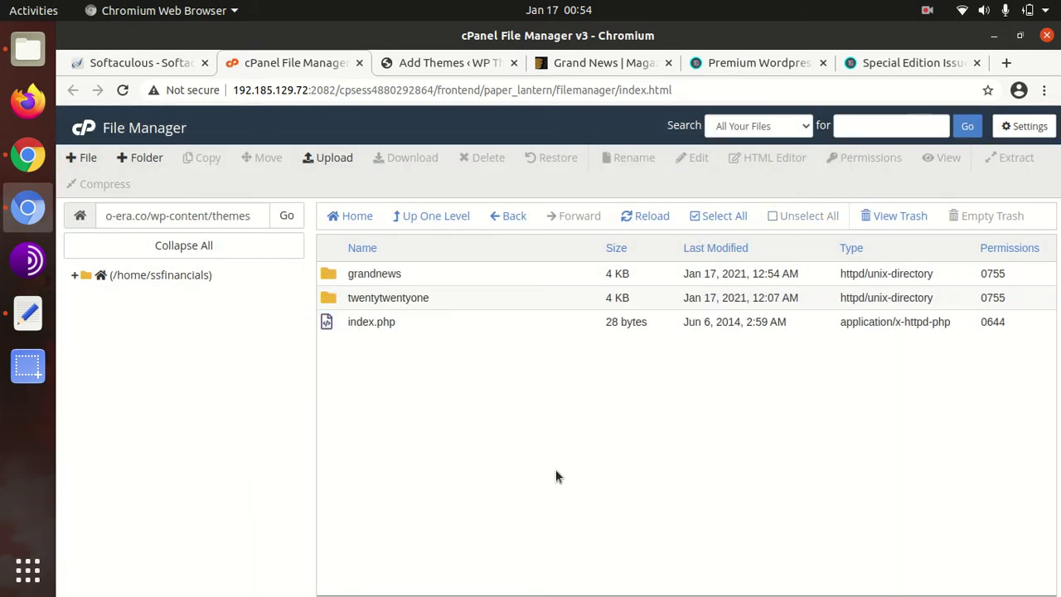
Step: Switch to the WP Themes admin, review the GrandNews theme's details among the installed themes, and activate it
{"action": "left_click", "coordinate": [426, 64]}
{"action": "left_click", "coordinate": [95, 337]}
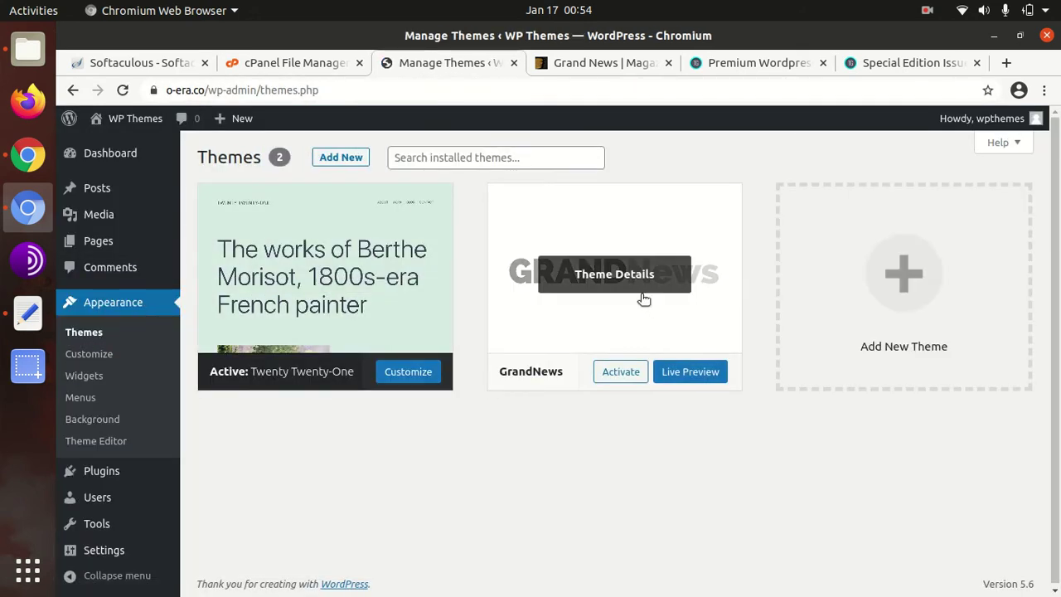
{"action": "left_click", "coordinate": [593, 280]}
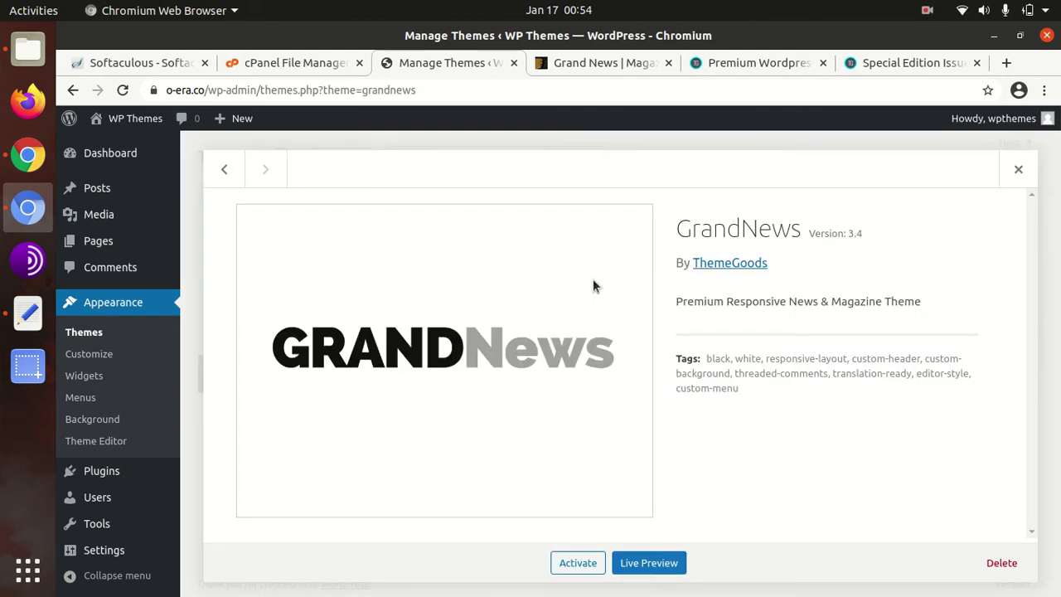
{"action": "left_click_drag", "start_coordinate": [687, 230], "coordinate": [871, 241]}
{"action": "left_click_drag", "start_coordinate": [676, 301], "coordinate": [935, 305]}
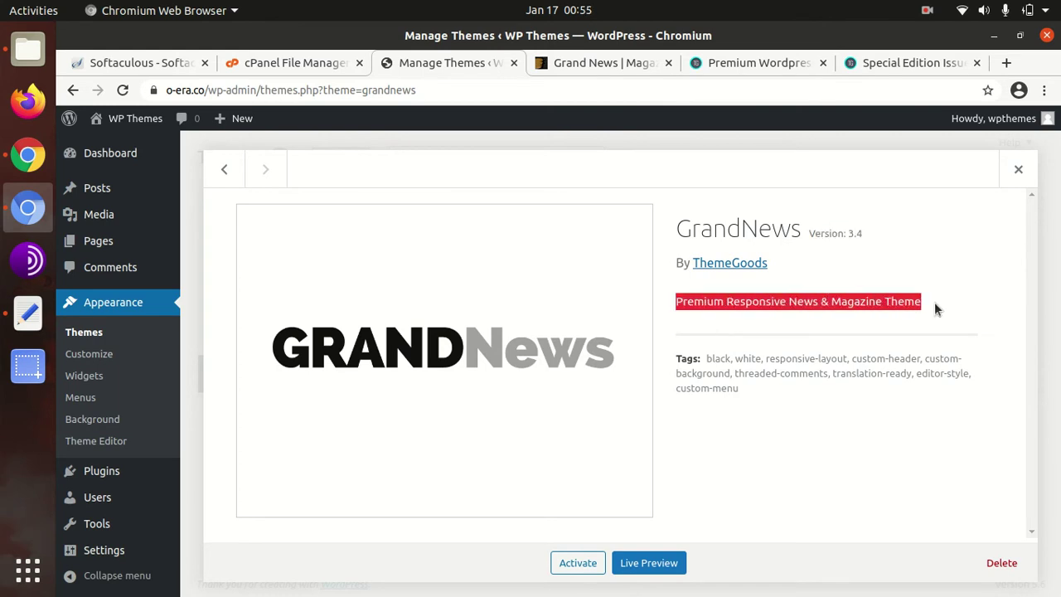
{"action": "left_click", "coordinate": [569, 571]}
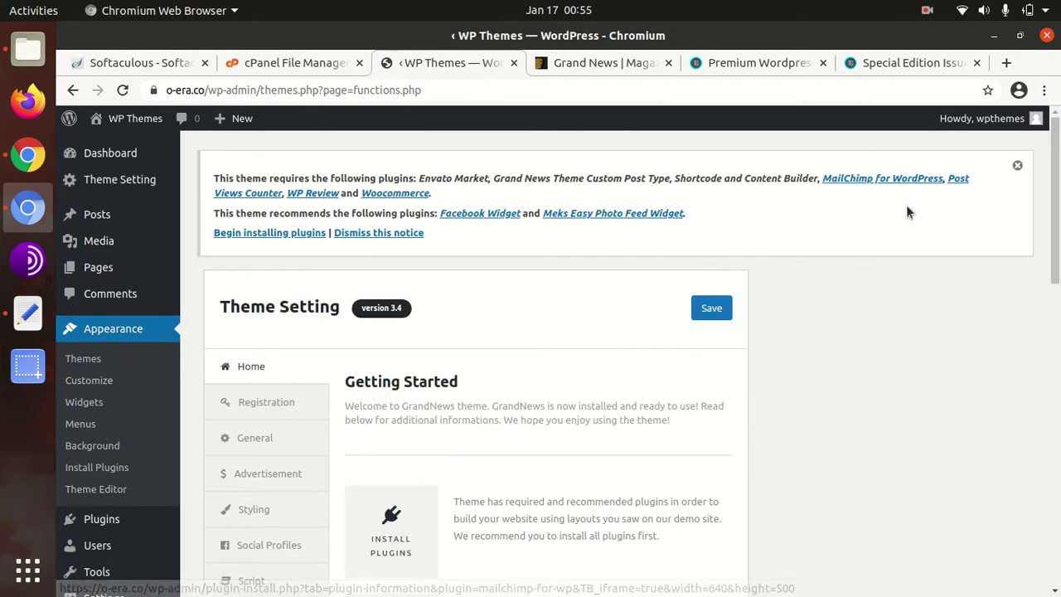
Step: Examine the required-plugins notice and the Getting Started options on the GrandNews Theme Setting page
{"action": "scroll", "coordinate": [377, 362], "scroll_direction": "down", "scroll_amount": 1}
{"action": "scroll", "coordinate": [333, 257], "scroll_direction": "up", "scroll_amount": 1}
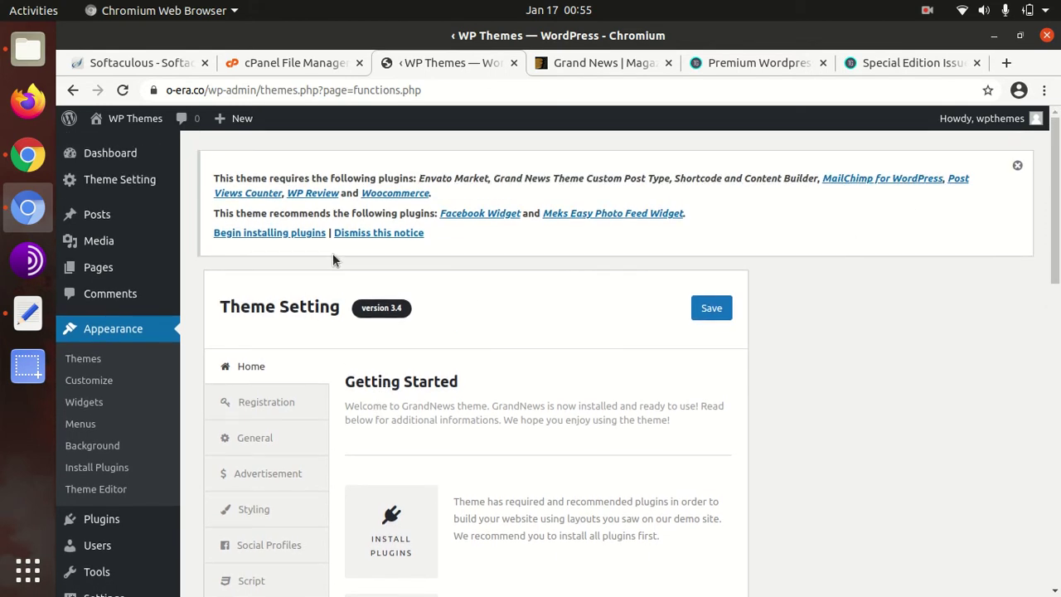
{"action": "scroll", "coordinate": [338, 274], "scroll_direction": "down", "scroll_amount": 3}
{"action": "scroll", "coordinate": [341, 279], "scroll_direction": "down", "scroll_amount": 6}
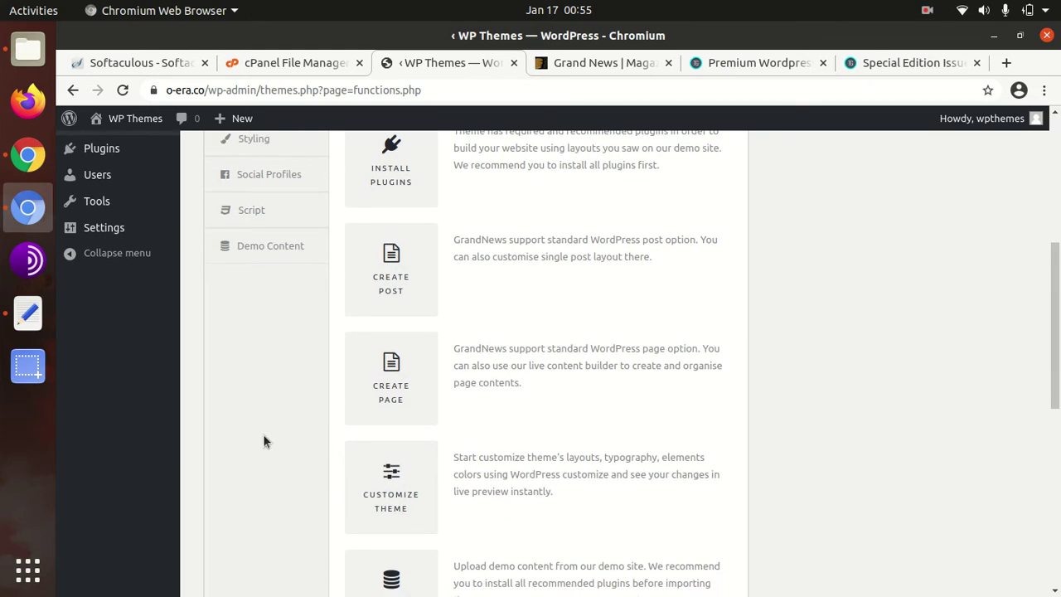
{"action": "scroll", "coordinate": [268, 428], "scroll_direction": "up", "scroll_amount": 5}
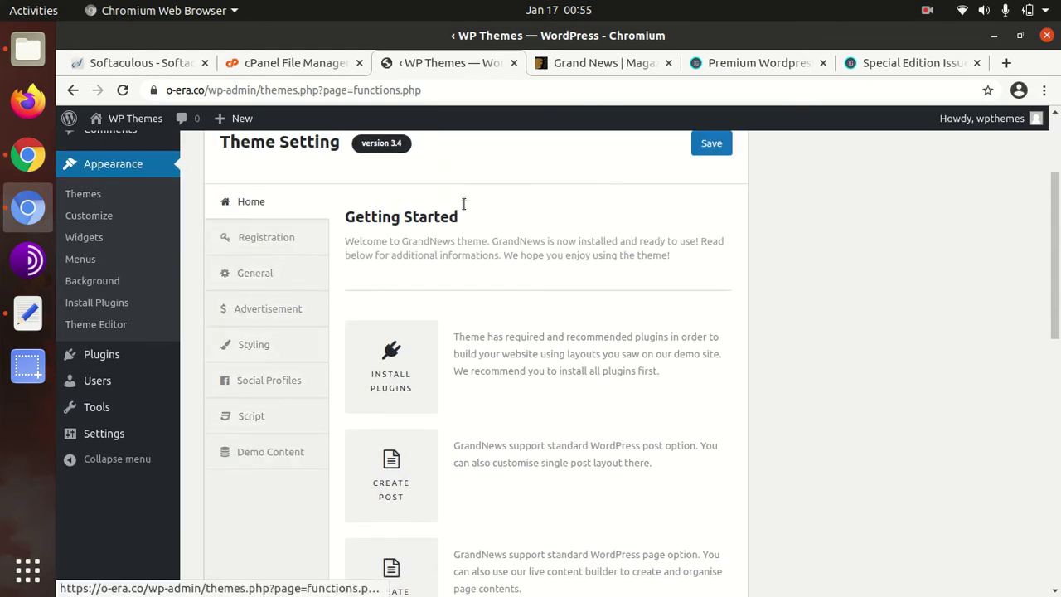
{"action": "scroll", "coordinate": [374, 350], "scroll_direction": "down", "scroll_amount": 3}
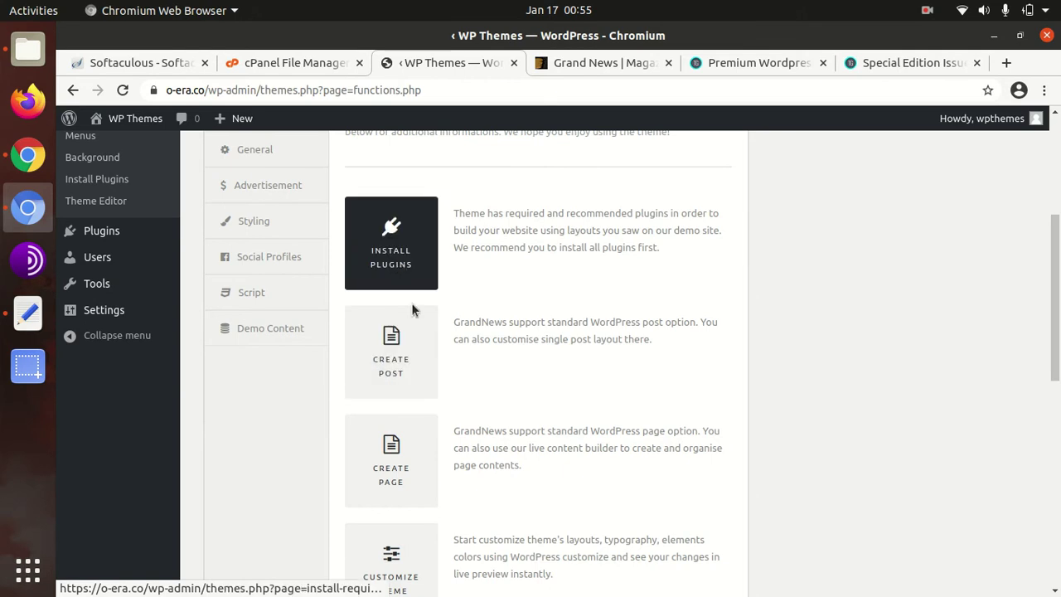
Step: Open the theme's Install Plugins page and examine the required and recommended plugins, their sources, versions and status
{"action": "scroll", "coordinate": [431, 331], "scroll_direction": "up", "scroll_amount": 4}
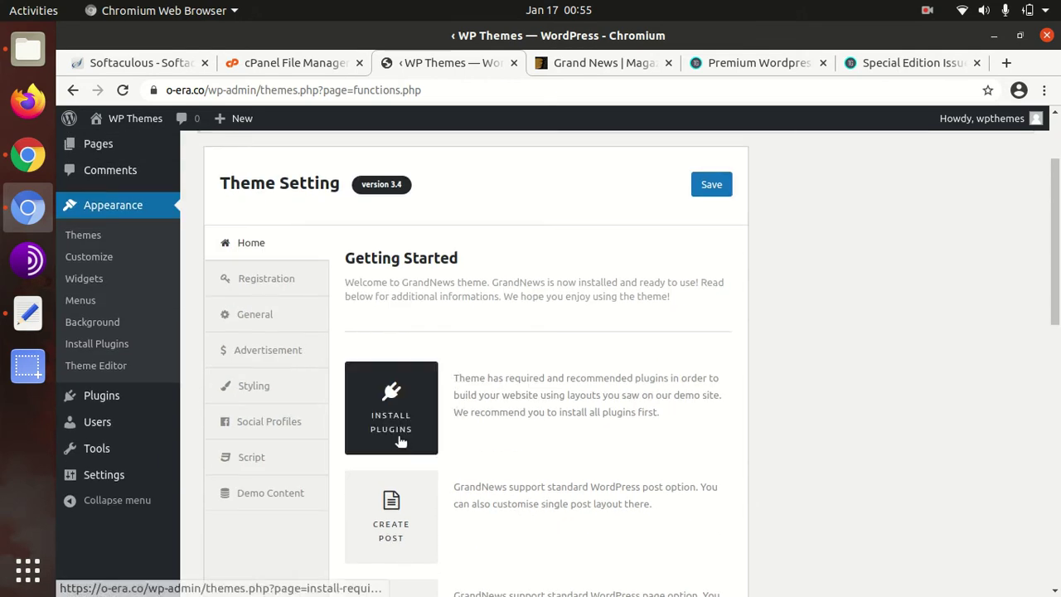
{"action": "left_click", "coordinate": [390, 428]}
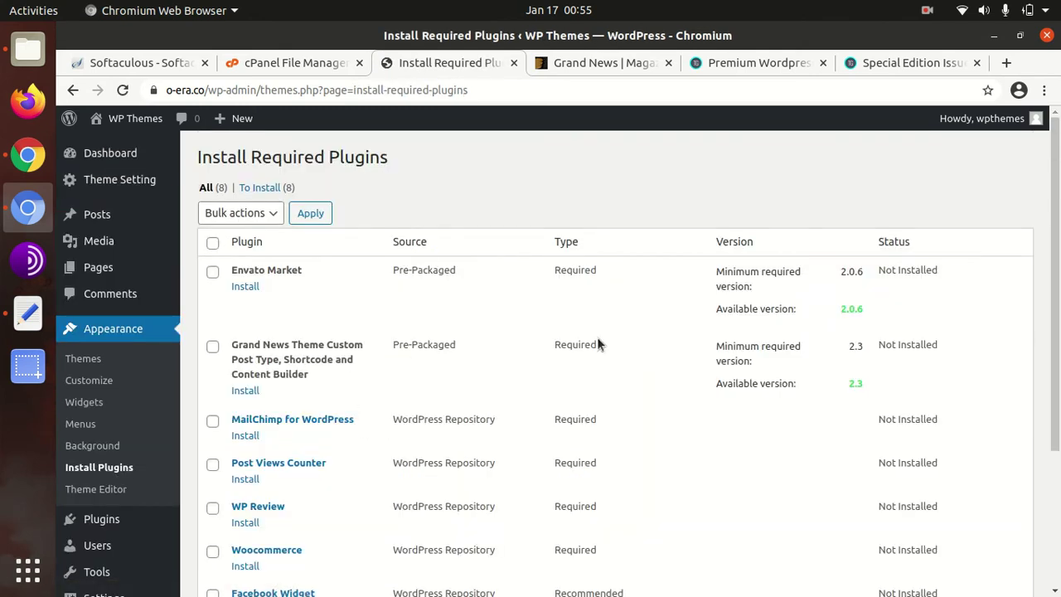
{"action": "scroll", "coordinate": [637, 347], "scroll_direction": "down", "scroll_amount": 5}
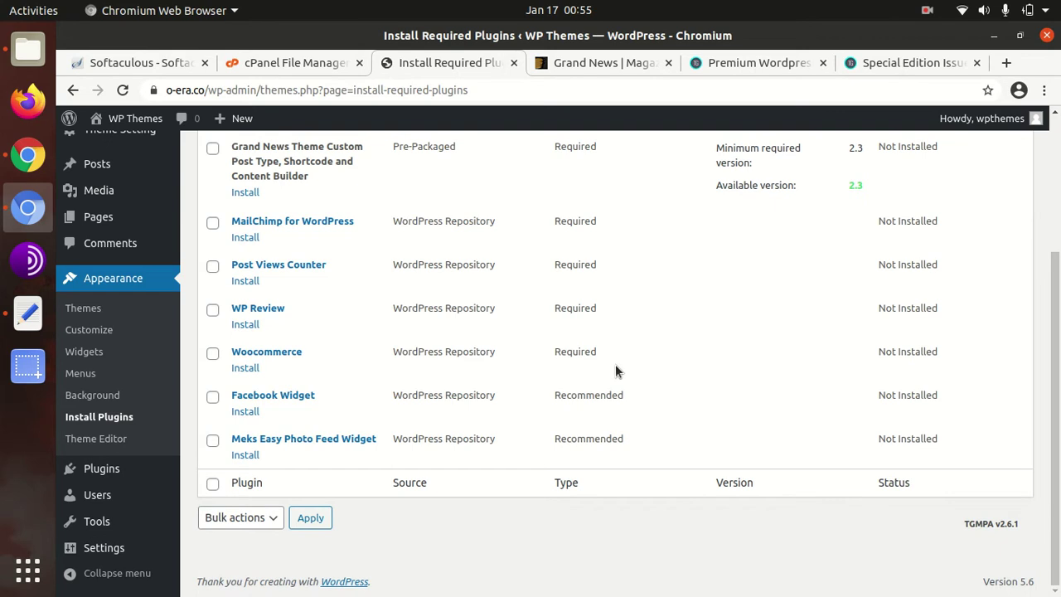
{"action": "scroll", "coordinate": [616, 365], "scroll_direction": "up", "scroll_amount": 5}
{"action": "scroll", "coordinate": [569, 282], "scroll_direction": "down", "scroll_amount": 2}
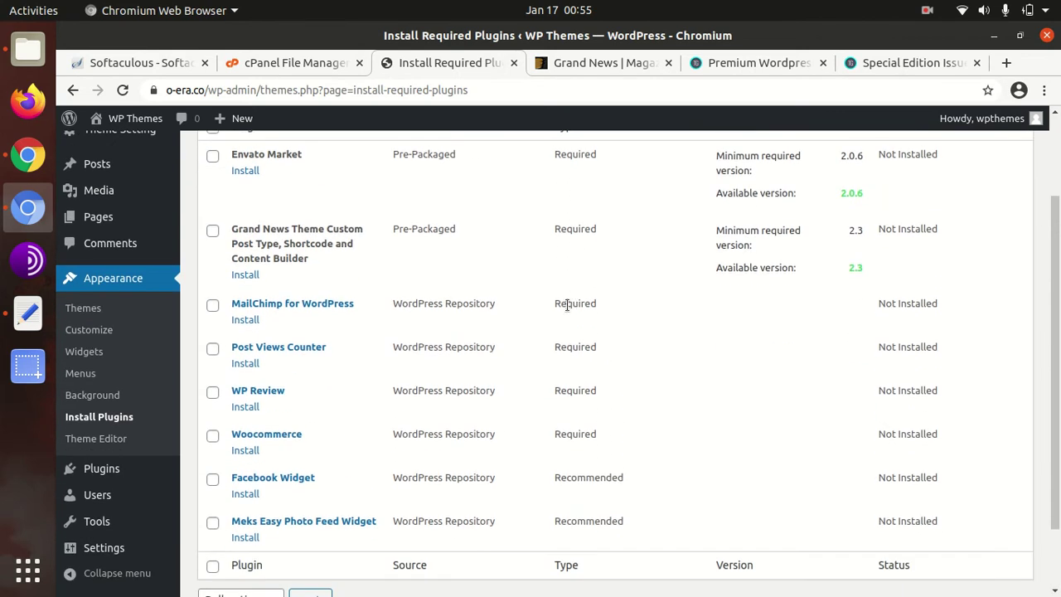
{"action": "scroll", "coordinate": [570, 303], "scroll_direction": "down", "scroll_amount": 2}
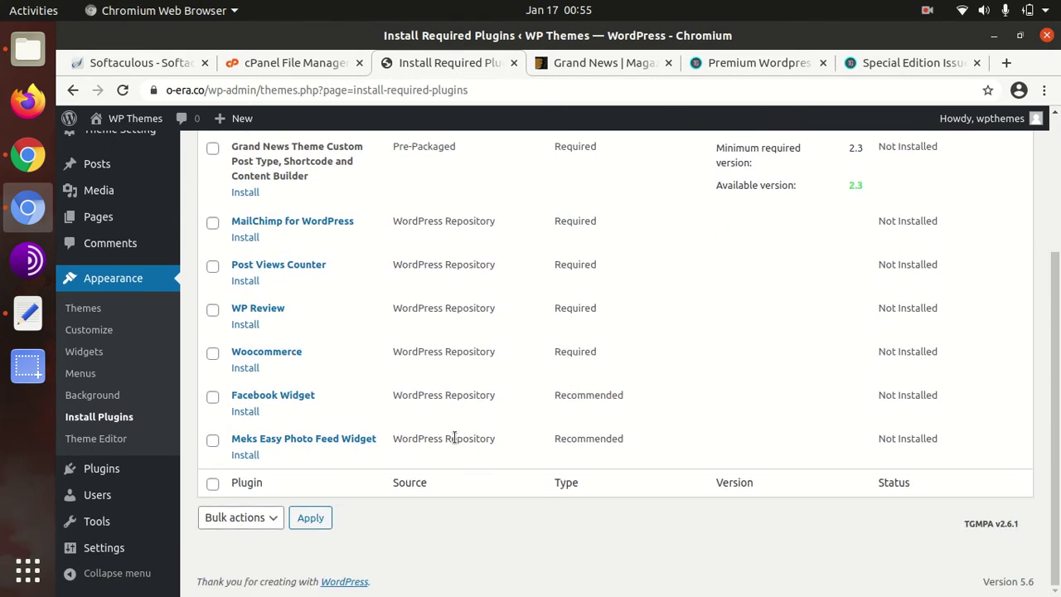
{"action": "scroll", "coordinate": [454, 437], "scroll_direction": "up", "scroll_amount": 3}
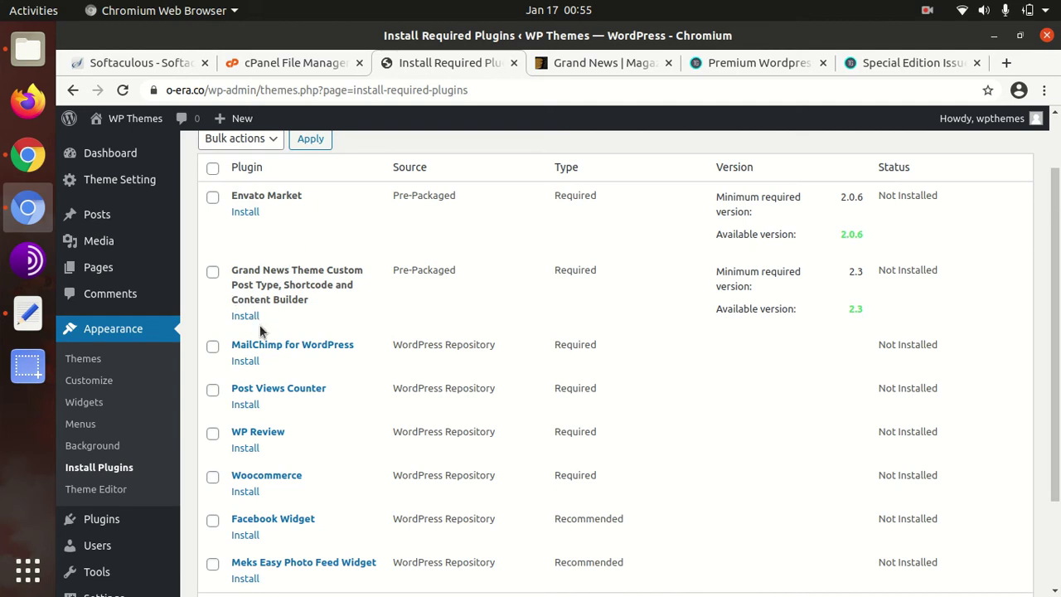
{"action": "scroll", "coordinate": [259, 324], "scroll_direction": "down", "scroll_amount": 3}
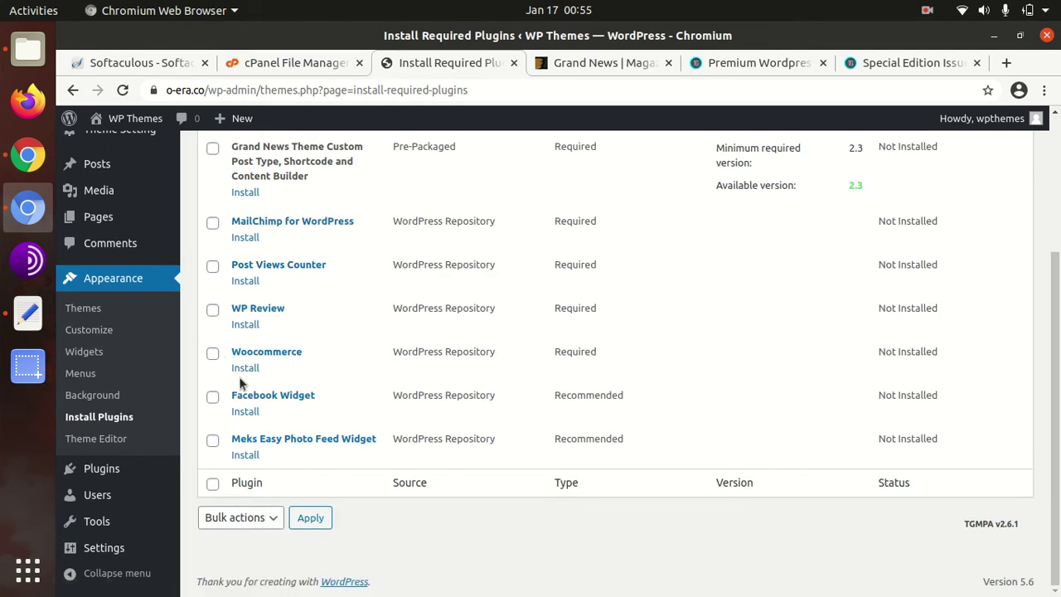
Step: Bulk-install all listed plugins except Envato Market, and follow the installation and activation progress
{"action": "scroll", "coordinate": [236, 348], "scroll_direction": "up", "scroll_amount": 4}
{"action": "left_click", "coordinate": [213, 242]}
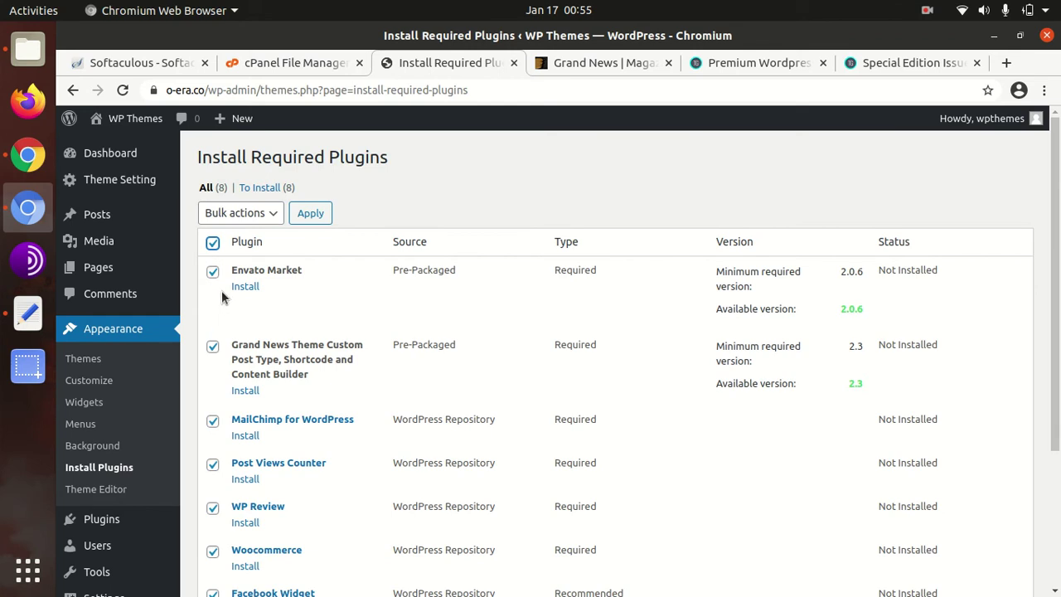
{"action": "left_click", "coordinate": [213, 273]}
{"action": "scroll", "coordinate": [219, 363], "scroll_direction": "down", "scroll_amount": 3}
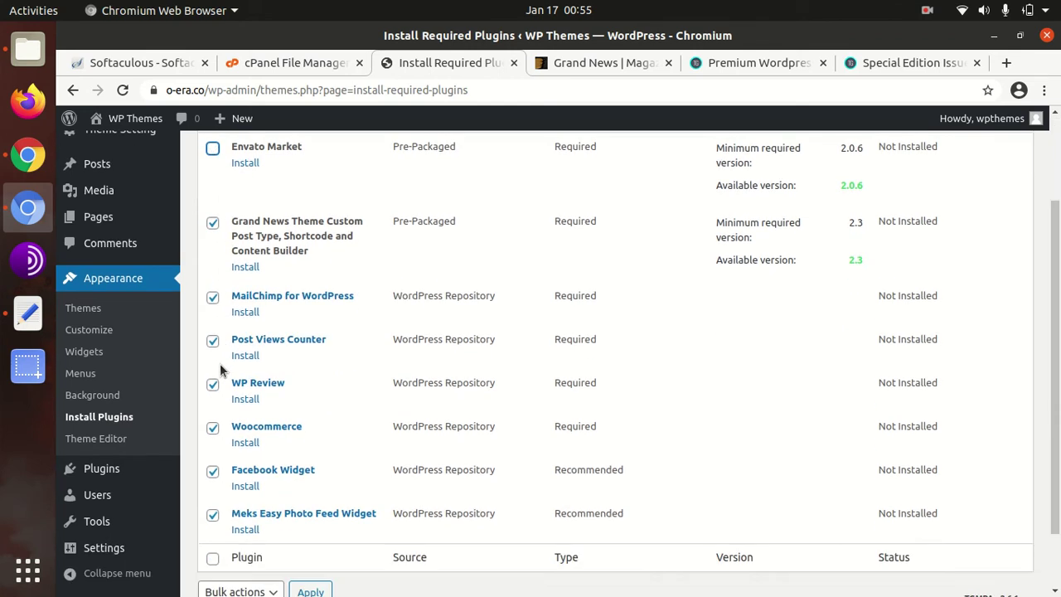
{"action": "scroll", "coordinate": [232, 331], "scroll_direction": "down", "scroll_amount": 2}
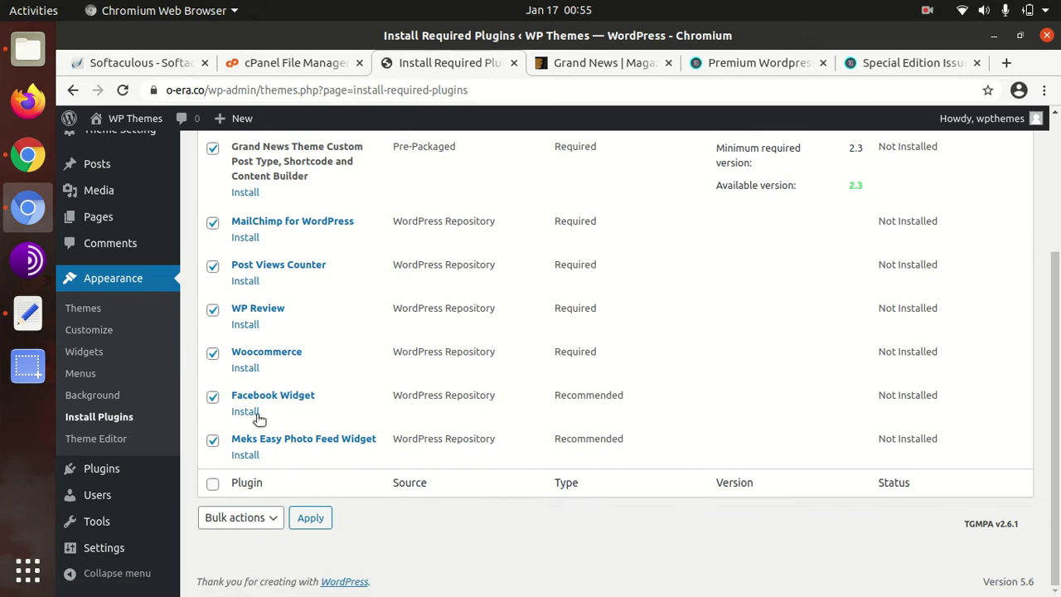
{"action": "scroll", "coordinate": [232, 396], "scroll_direction": "up", "scroll_amount": 2}
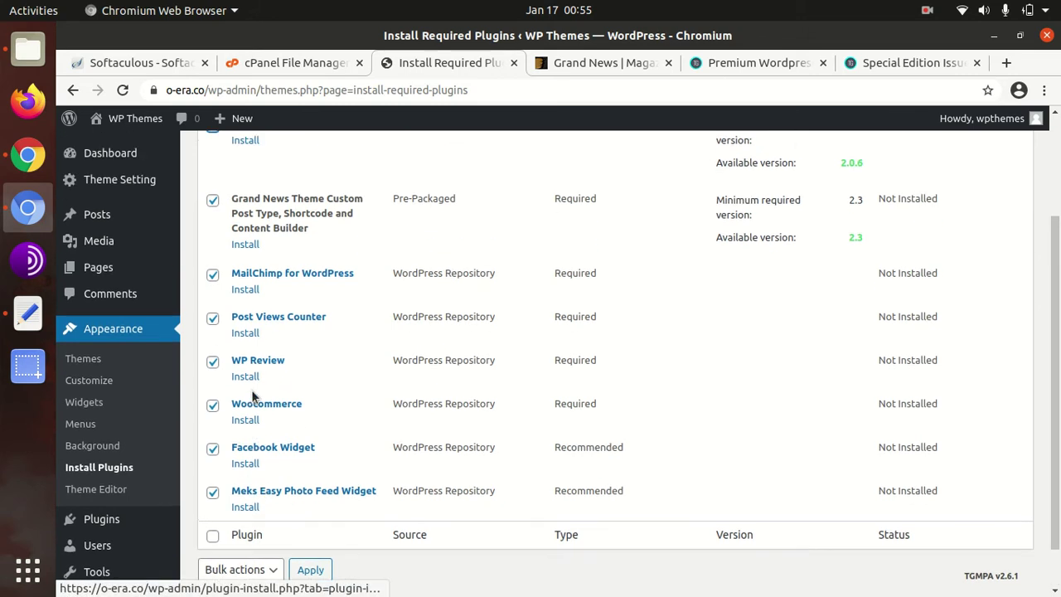
{"action": "scroll", "coordinate": [278, 398], "scroll_direction": "up", "scroll_amount": 3}
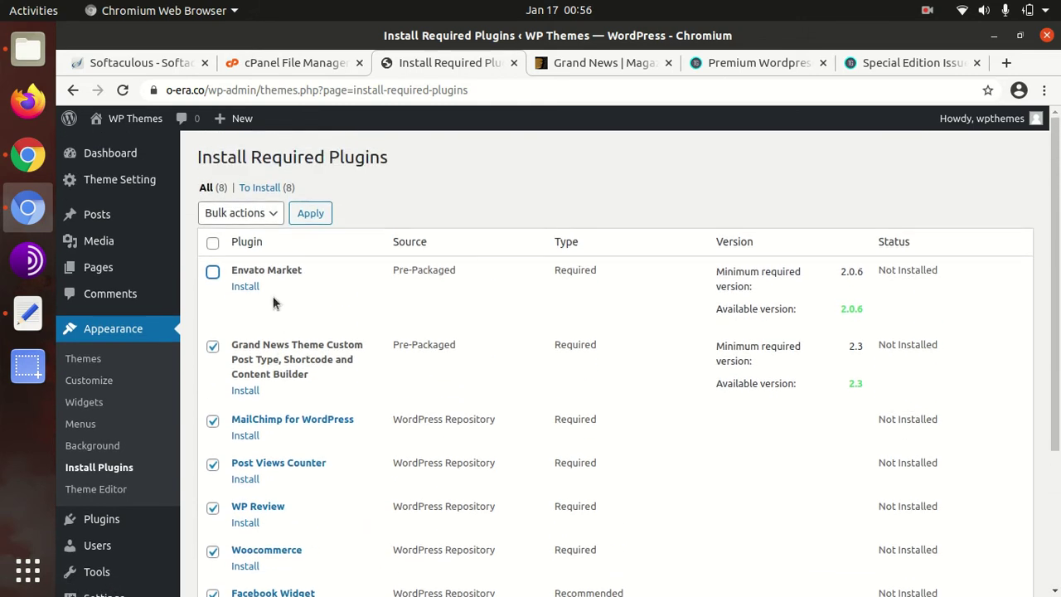
{"action": "left_click", "coordinate": [268, 214]}
{"action": "left_click", "coordinate": [249, 247]}
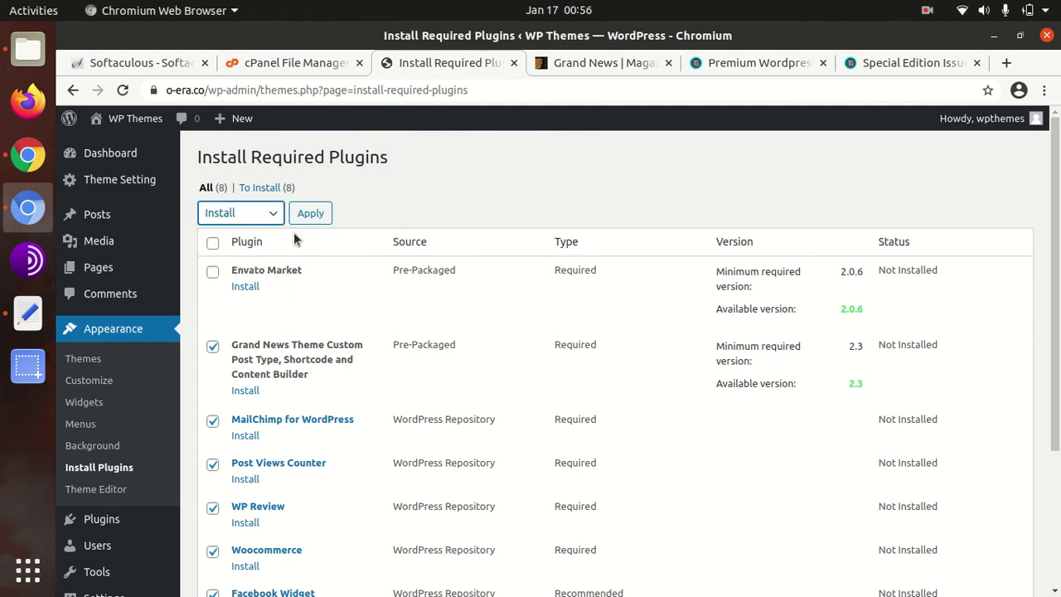
{"action": "left_click", "coordinate": [313, 215]}
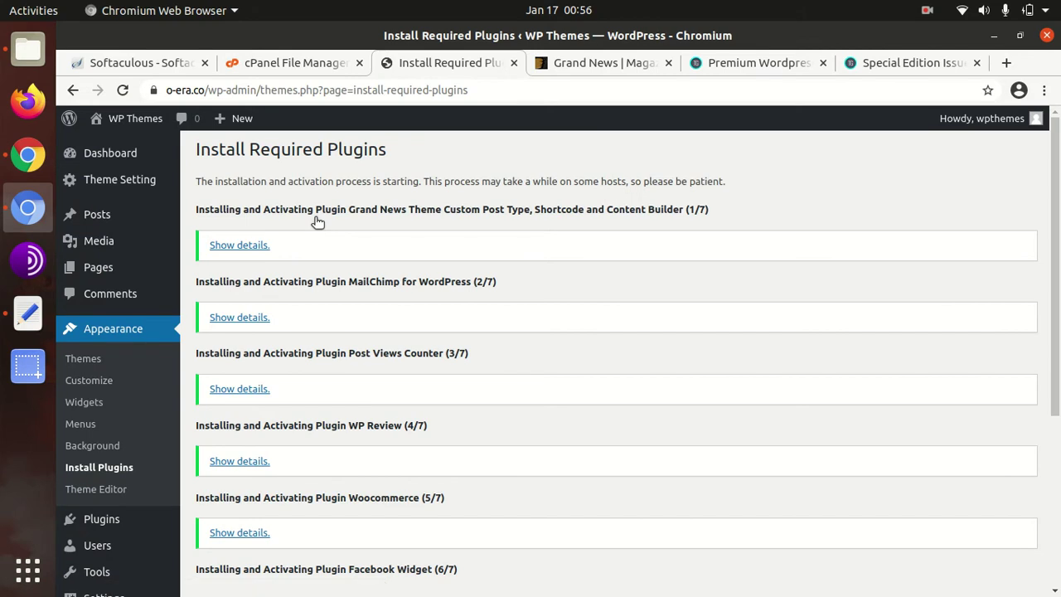
{"action": "scroll", "coordinate": [313, 404], "scroll_direction": "down", "scroll_amount": 5}
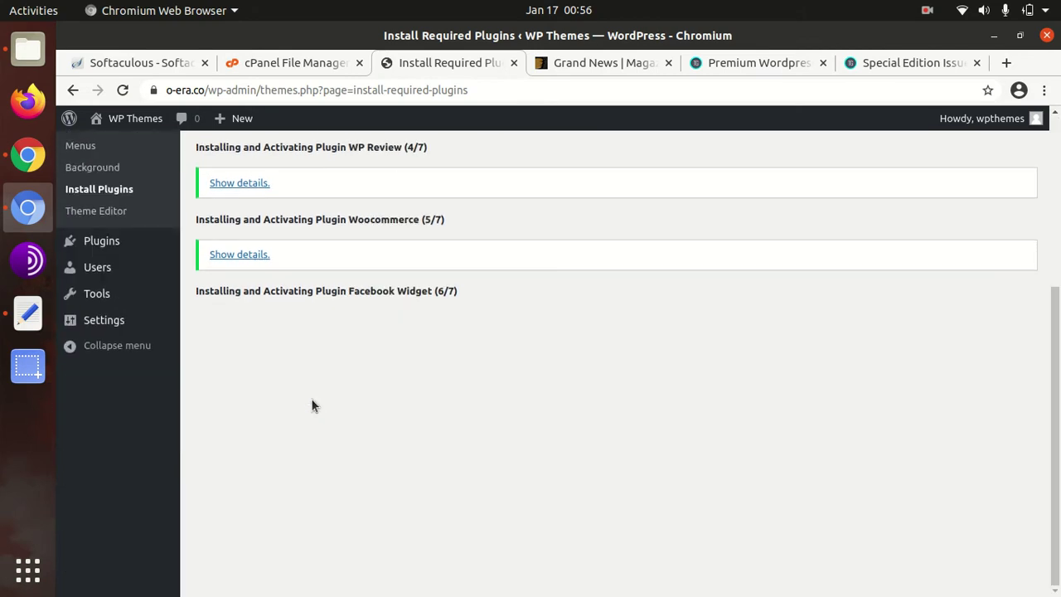
{"action": "scroll", "coordinate": [313, 404], "scroll_direction": "up", "scroll_amount": 4}
{"action": "scroll", "coordinate": [310, 398], "scroll_direction": "up", "scroll_amount": 1}
{"action": "scroll", "coordinate": [301, 351], "scroll_direction": "down", "scroll_amount": 4}
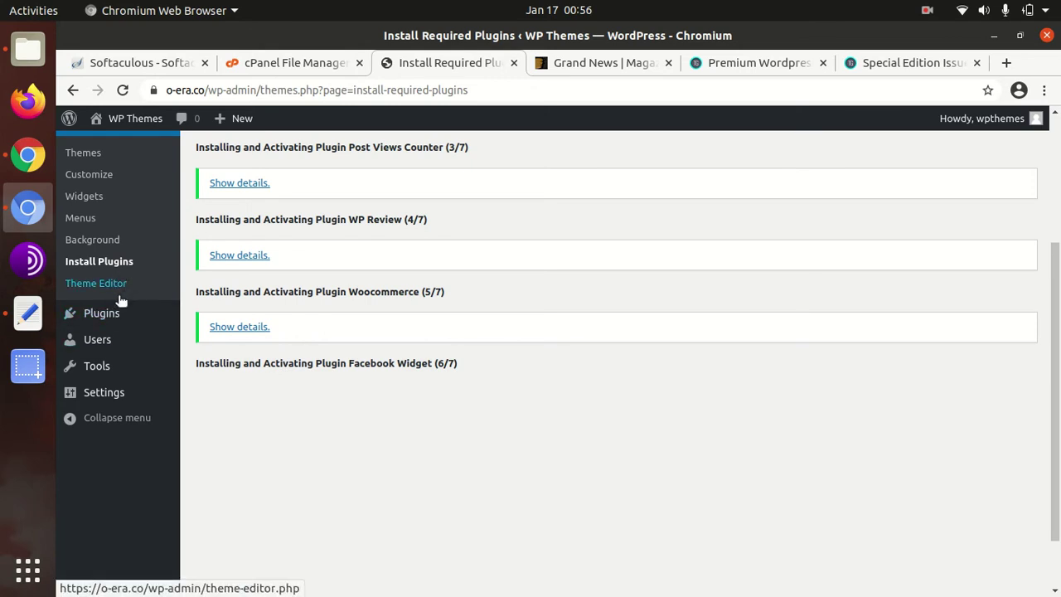
Step: Open the installed plugins list and check which of the theme's plugins are installed and active
{"action": "left_click", "coordinate": [113, 313]}
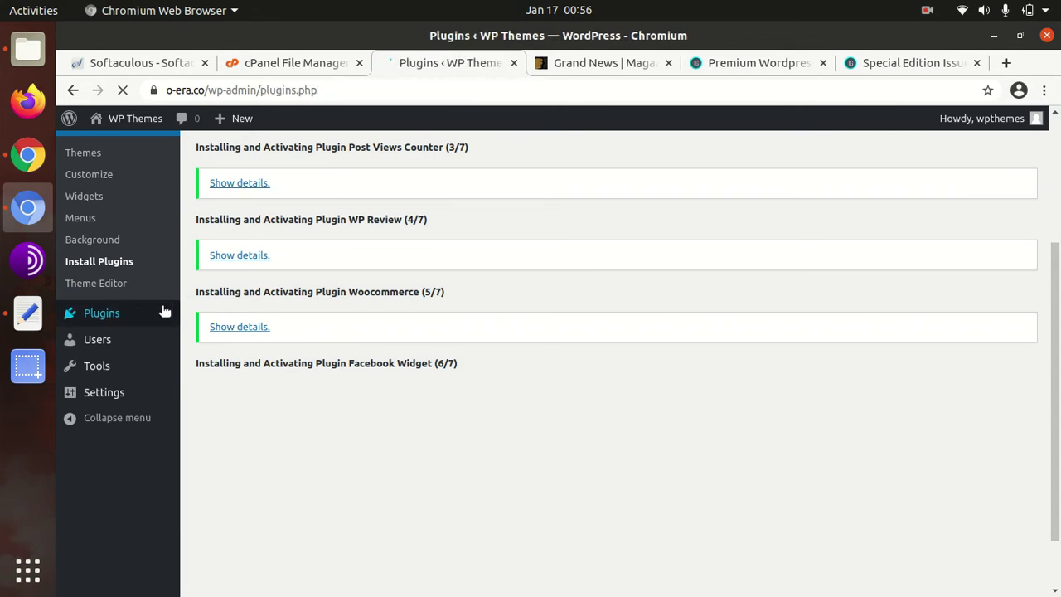
{"action": "scroll", "coordinate": [277, 308], "scroll_direction": "down", "scroll_amount": 5}
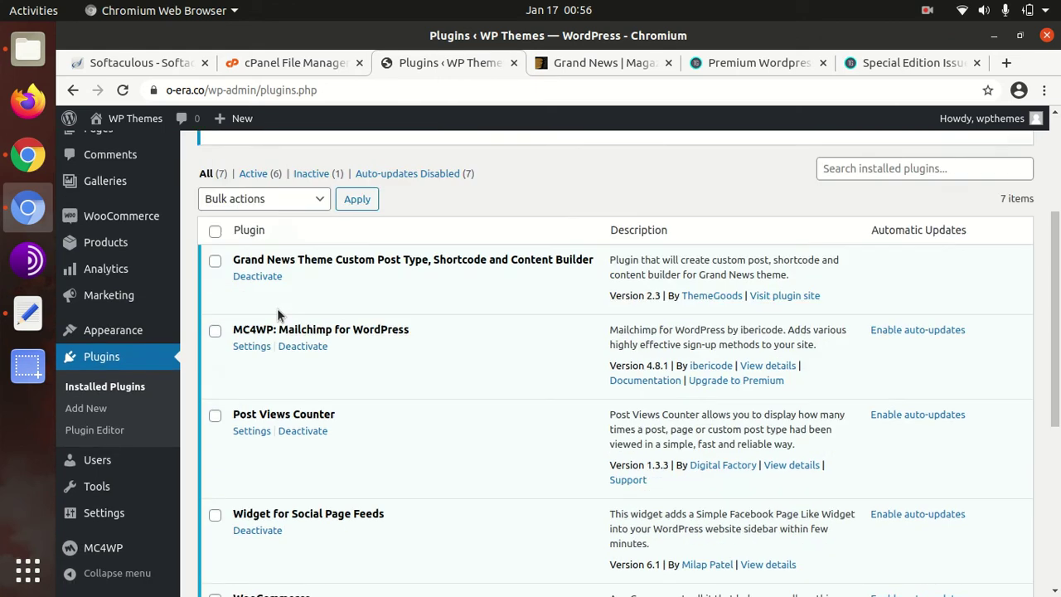
{"action": "scroll", "coordinate": [423, 331], "scroll_direction": "down", "scroll_amount": 4}
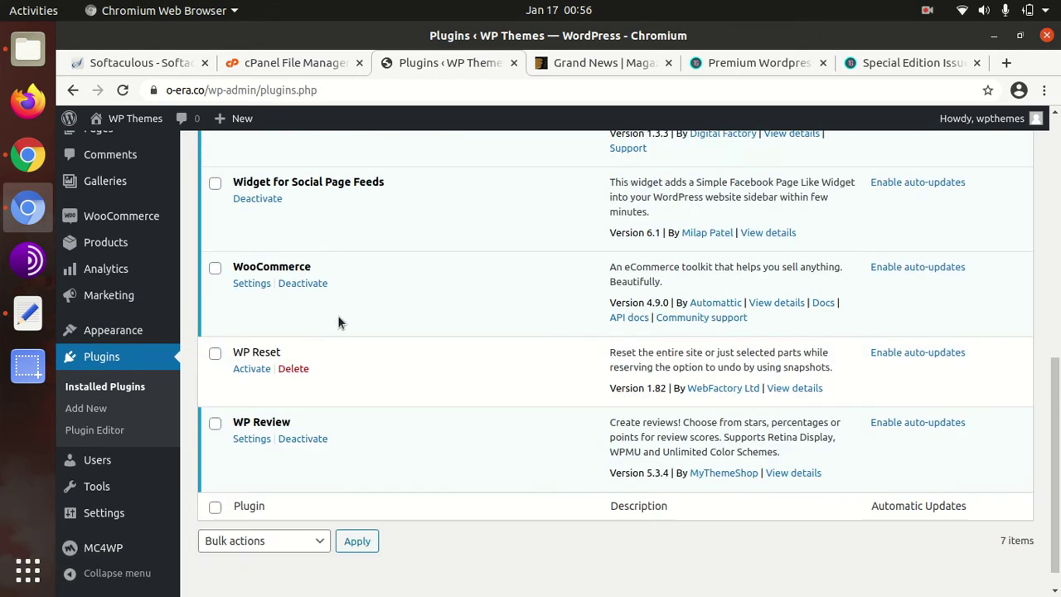
{"action": "scroll", "coordinate": [268, 300], "scroll_direction": "up", "scroll_amount": 5}
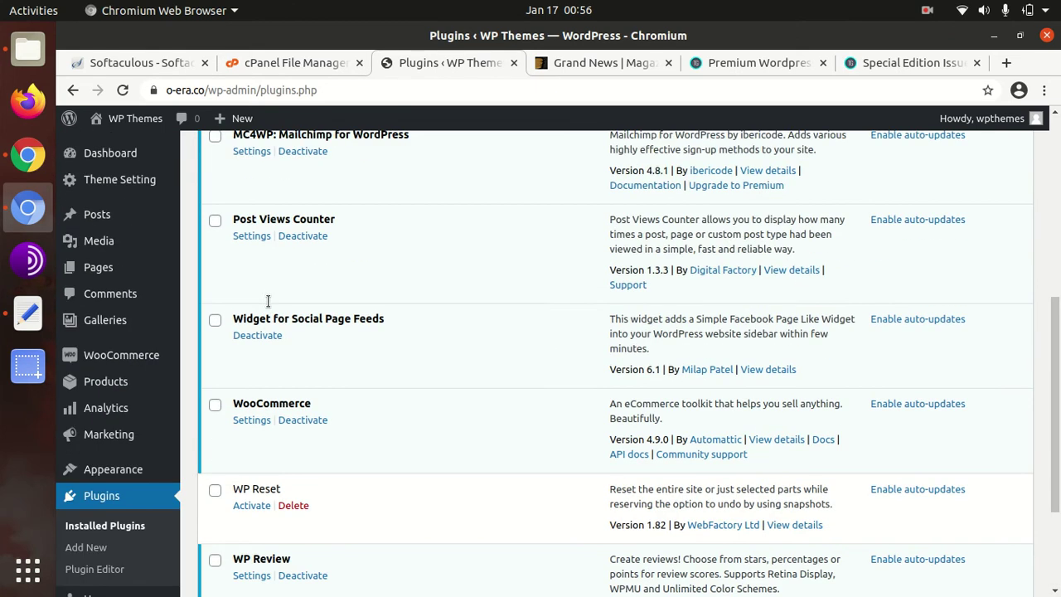
{"action": "scroll", "coordinate": [270, 298], "scroll_direction": "down", "scroll_amount": 2}
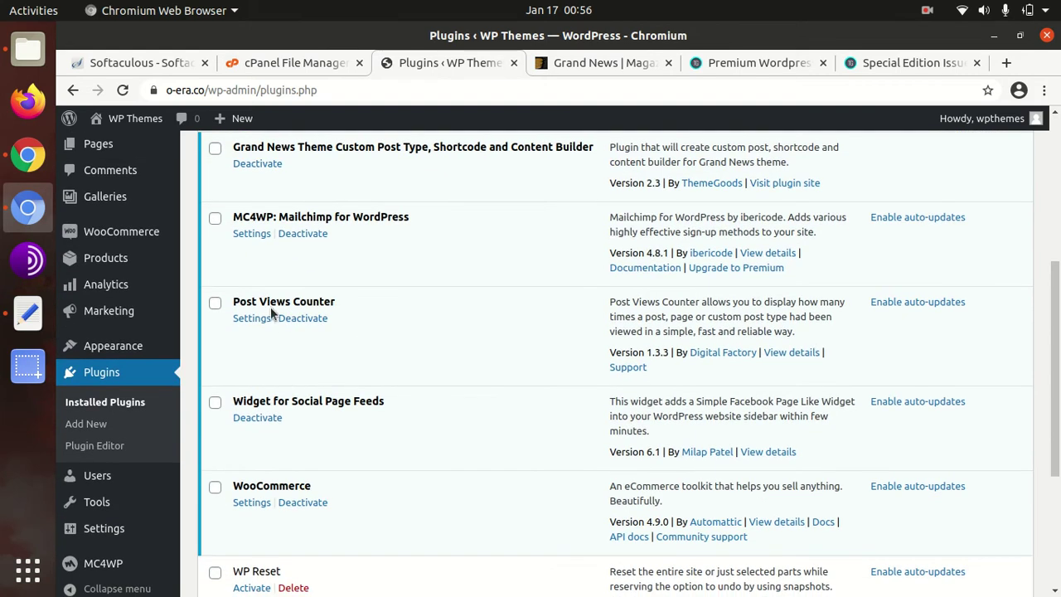
{"action": "scroll", "coordinate": [251, 296], "scroll_direction": "down", "scroll_amount": 2}
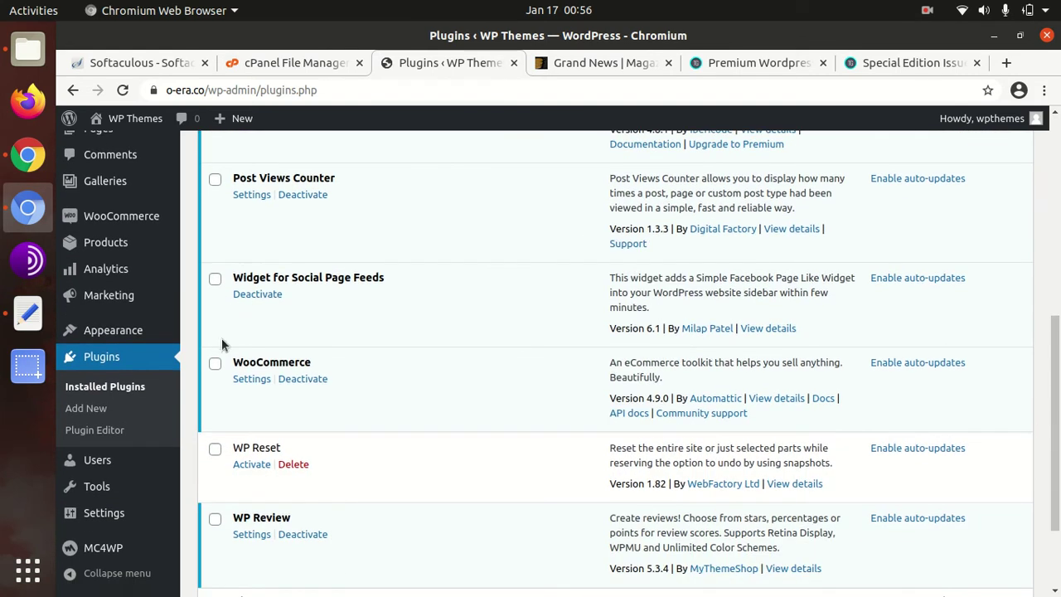
{"action": "scroll", "coordinate": [282, 377], "scroll_direction": "down", "scroll_amount": 2}
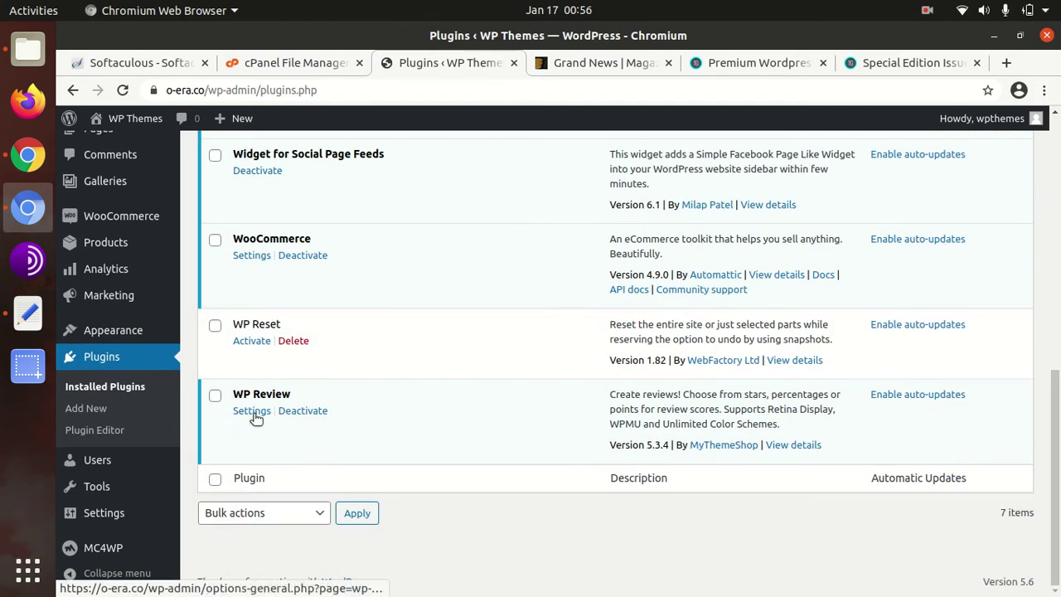
{"action": "scroll", "coordinate": [413, 335], "scroll_direction": "up", "scroll_amount": 7}
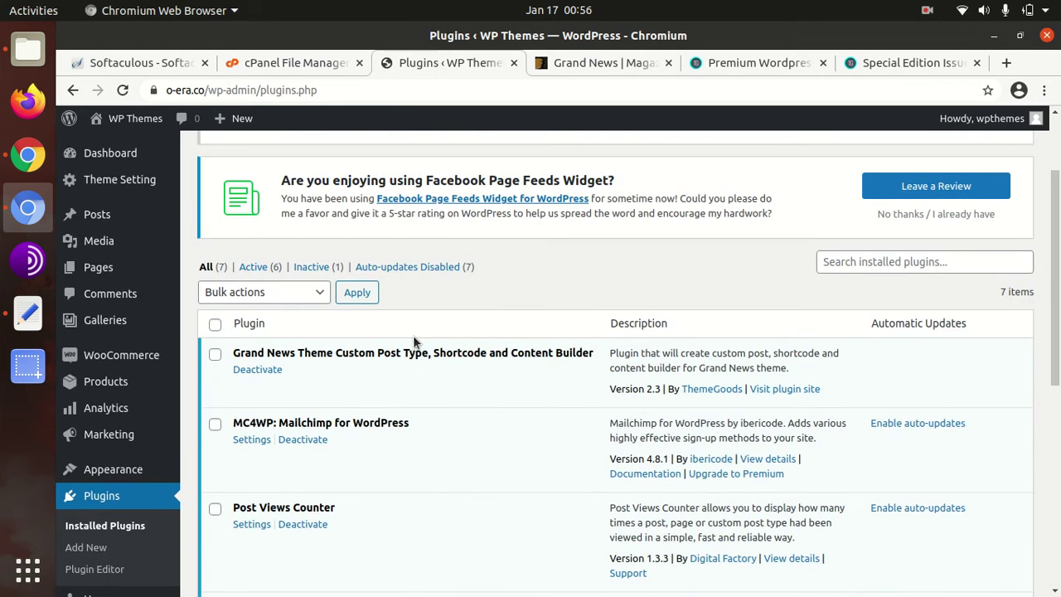
Step: Read the notice above the installed plugins about the plugins the theme still requires and recommends
{"action": "scroll", "coordinate": [402, 332], "scroll_direction": "up", "scroll_amount": 1}
{"action": "scroll", "coordinate": [311, 301], "scroll_direction": "up", "scroll_amount": 2}
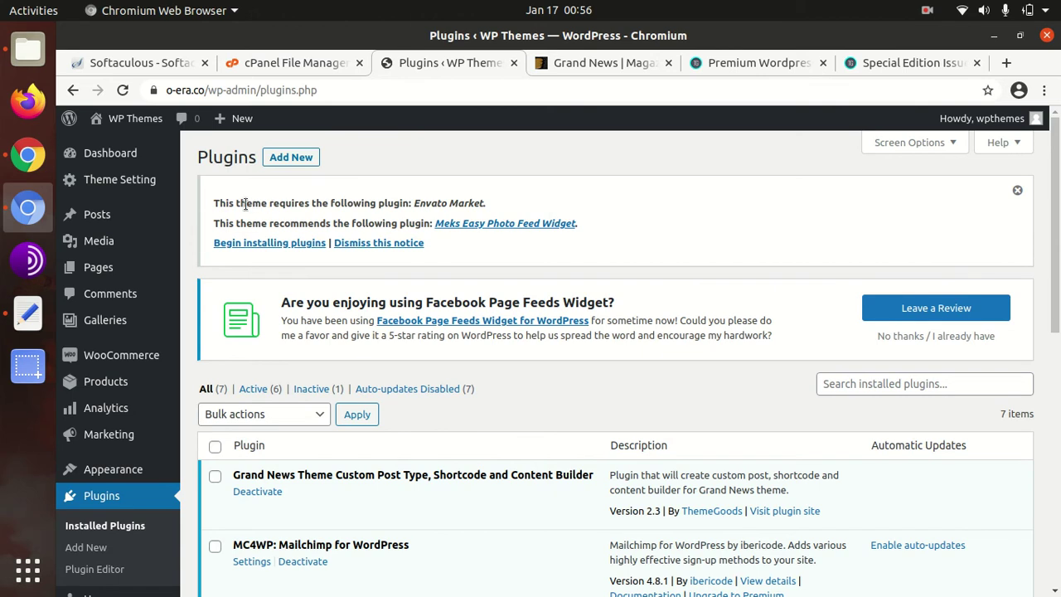
{"action": "left_click_drag", "start_coordinate": [229, 204], "coordinate": [424, 214]}
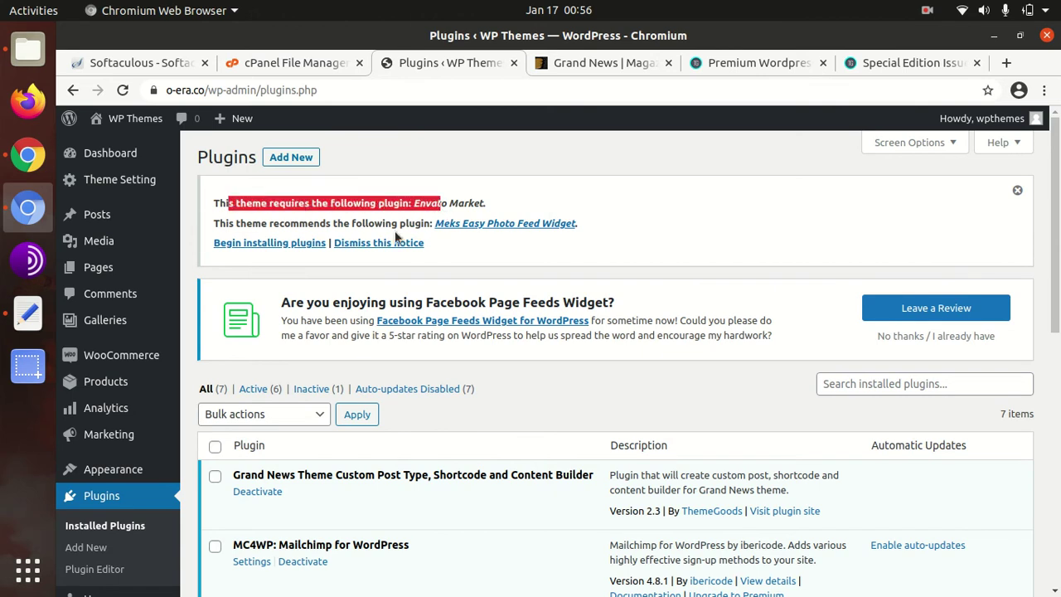
{"action": "left_click", "coordinate": [239, 258]}
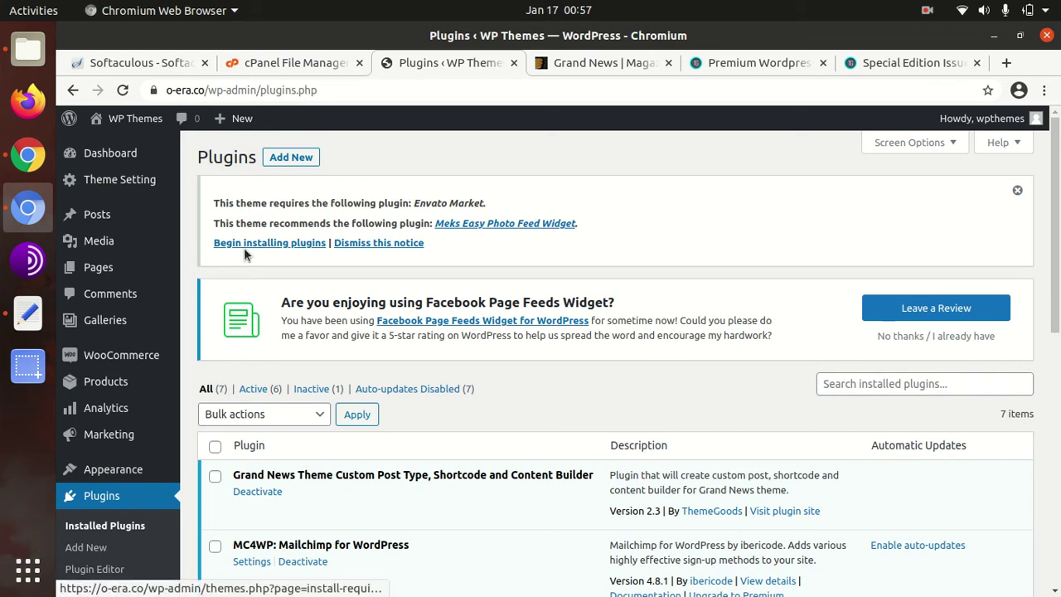
{"action": "scroll", "coordinate": [317, 262], "scroll_direction": "down", "scroll_amount": 1}
{"action": "scroll", "coordinate": [305, 265], "scroll_direction": "up", "scroll_amount": 1}
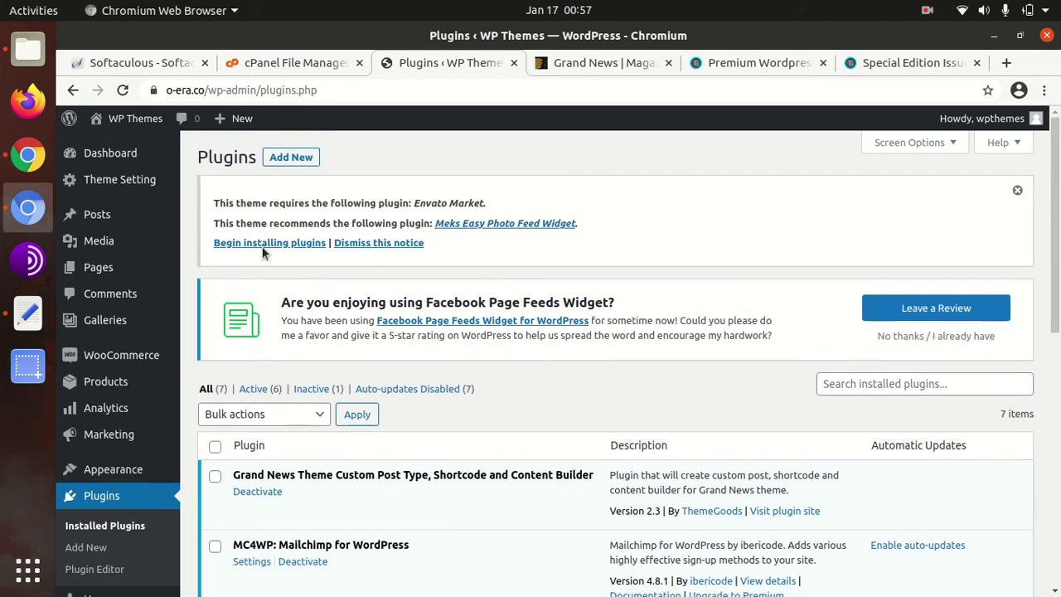
Step: Open the WP Themes site's front page in a new tab and examine how it looks with the theme
{"action": "middle_click", "coordinate": [108, 139]}
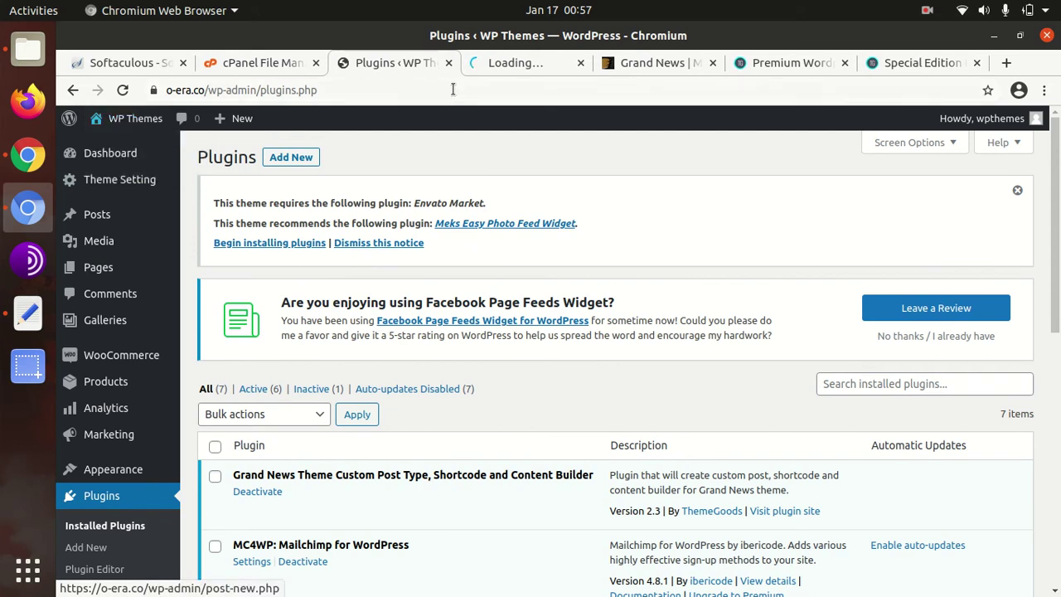
{"action": "left_click", "coordinate": [491, 65]}
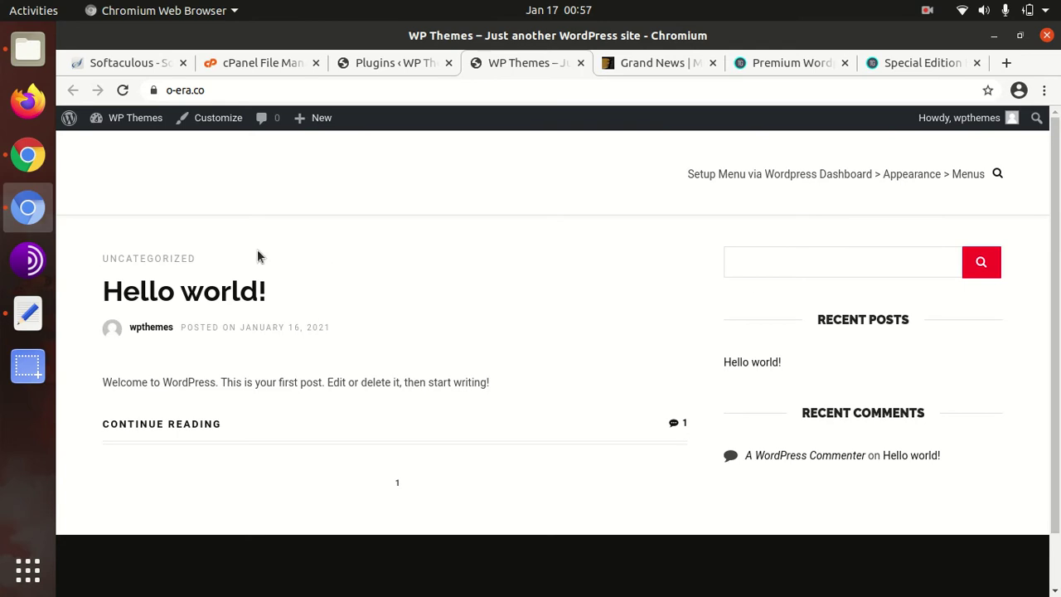
{"action": "scroll", "coordinate": [257, 256], "scroll_direction": "down", "scroll_amount": 2}
{"action": "scroll", "coordinate": [257, 256], "scroll_direction": "up", "scroll_amount": 2}
Step: Return to the WP Themes plugins list and review all the installed plugins down to WP Review
{"action": "left_click", "coordinate": [375, 65]}
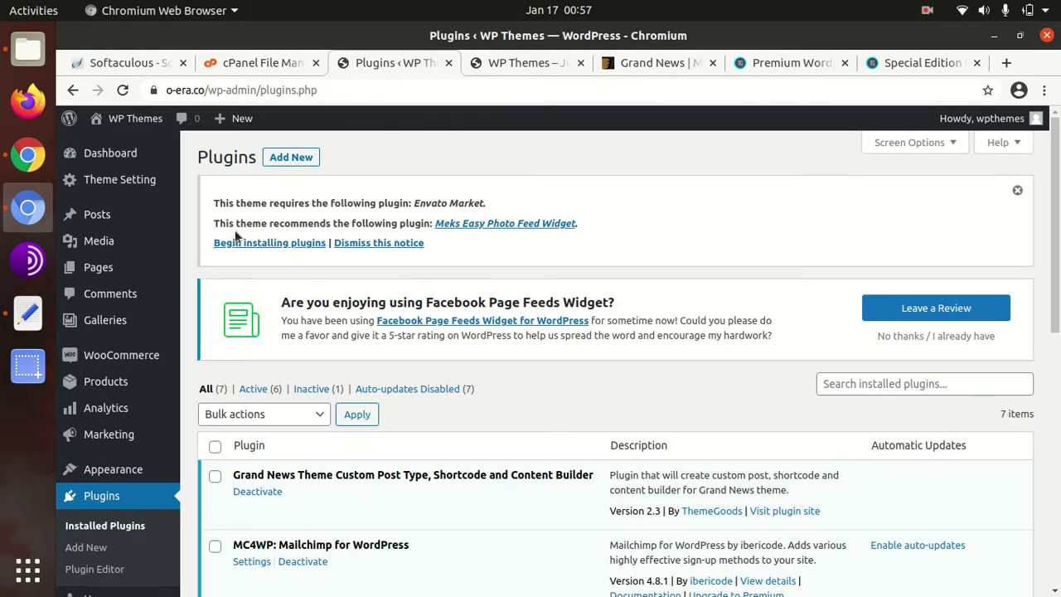
{"action": "scroll", "coordinate": [543, 222], "scroll_direction": "down", "scroll_amount": 3}
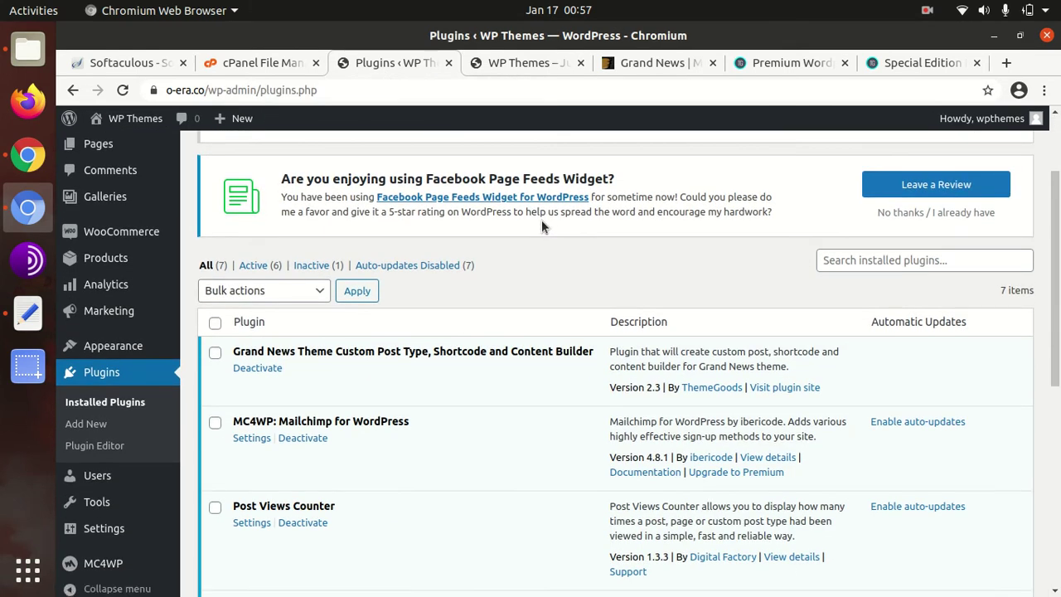
{"action": "scroll", "coordinate": [543, 222], "scroll_direction": "down", "scroll_amount": 1}
{"action": "scroll", "coordinate": [543, 224], "scroll_direction": "down", "scroll_amount": 6}
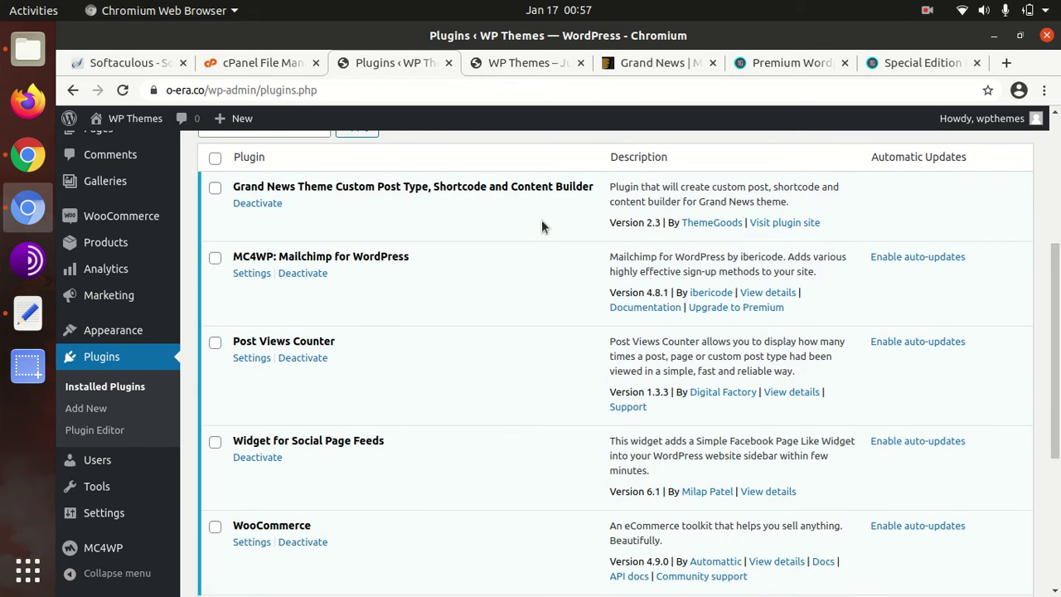
{"action": "scroll", "coordinate": [541, 219], "scroll_direction": "down", "scroll_amount": 1}
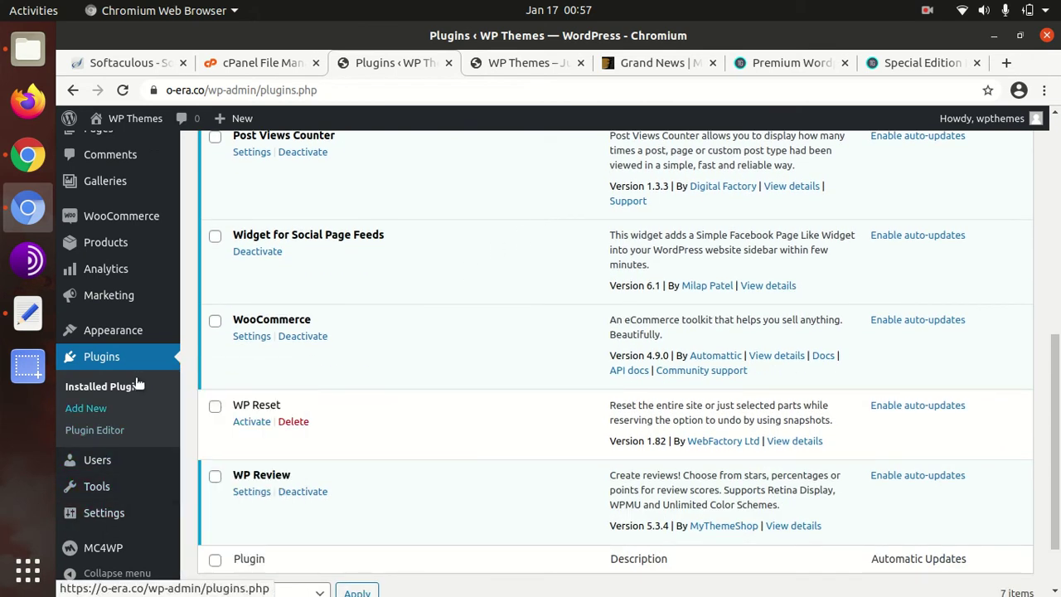
Step: Look over the admin menu's sections, including Theme Setting, Products and Appearance, that are available with the theme and its plugins
{"action": "mouse_move", "coordinate": [119, 335]}
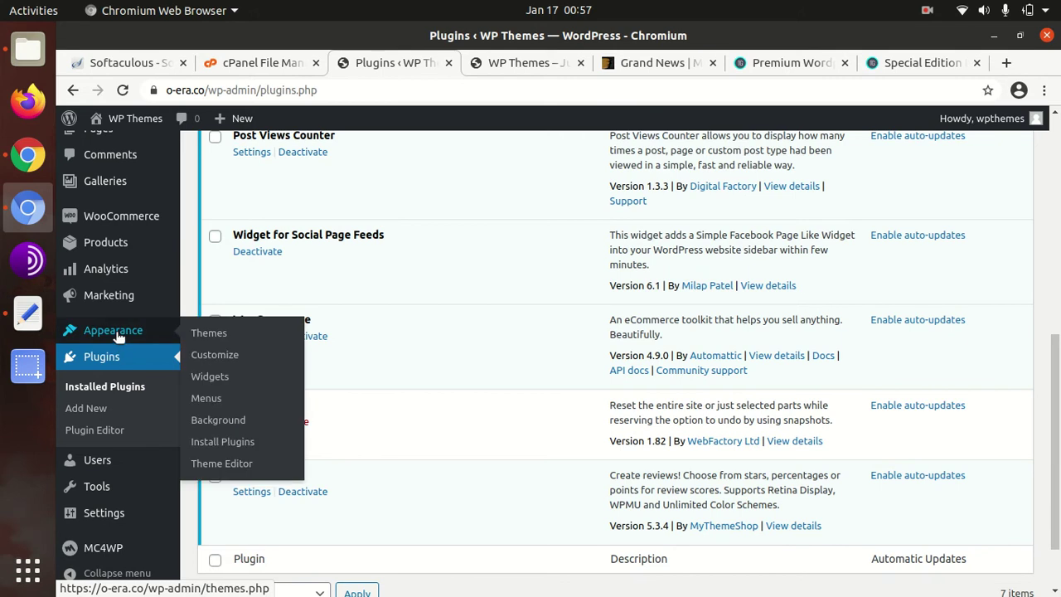
{"action": "mouse_move", "coordinate": [122, 245]}
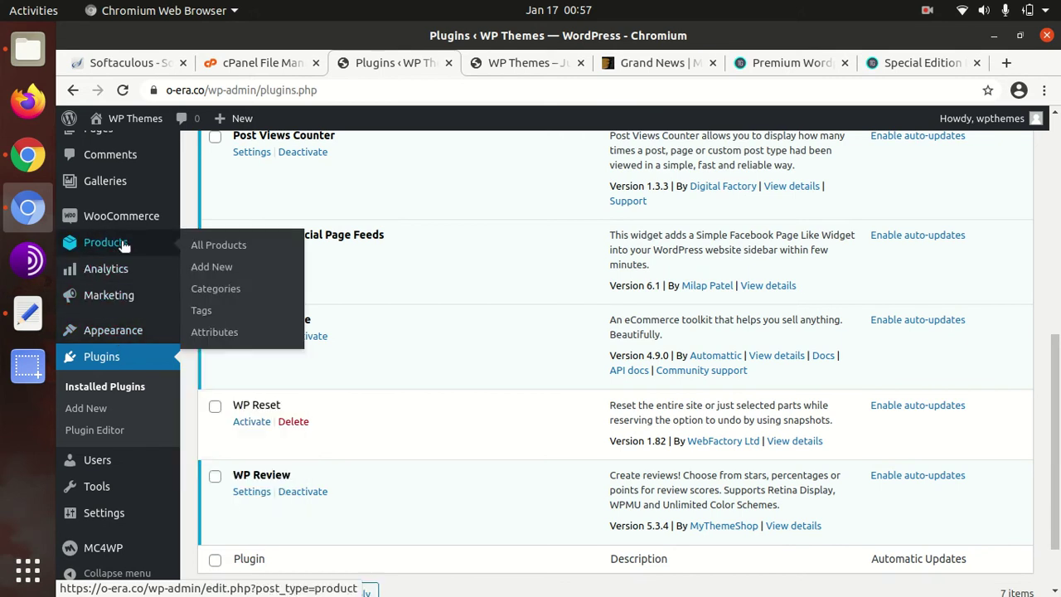
{"action": "scroll", "coordinate": [122, 242], "scroll_direction": "up", "scroll_amount": 5}
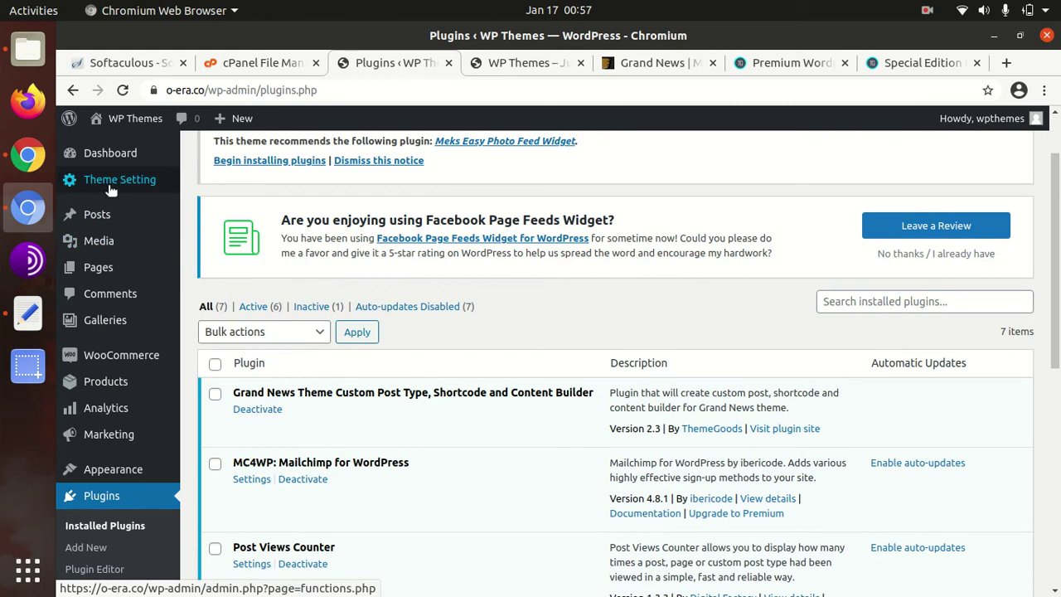
{"action": "left_click", "coordinate": [116, 181]}
{"action": "mouse_move", "coordinate": [145, 350]}
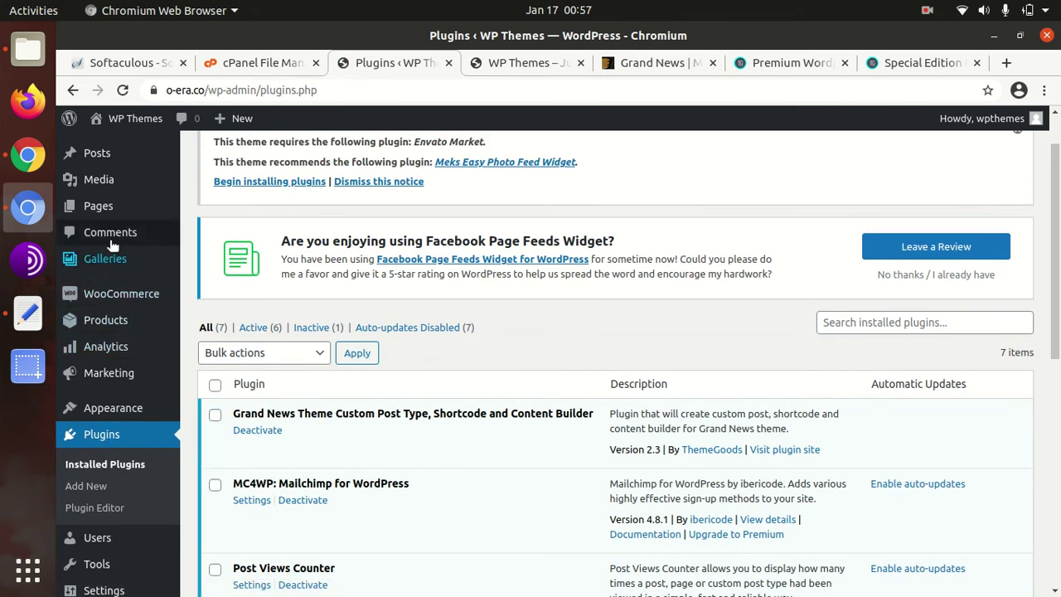
{"action": "scroll", "coordinate": [141, 402], "scroll_direction": "down", "scroll_amount": 1}
{"action": "scroll", "coordinate": [141, 402], "scroll_direction": "down", "scroll_amount": 2}
{"action": "mouse_move", "coordinate": [111, 481]}
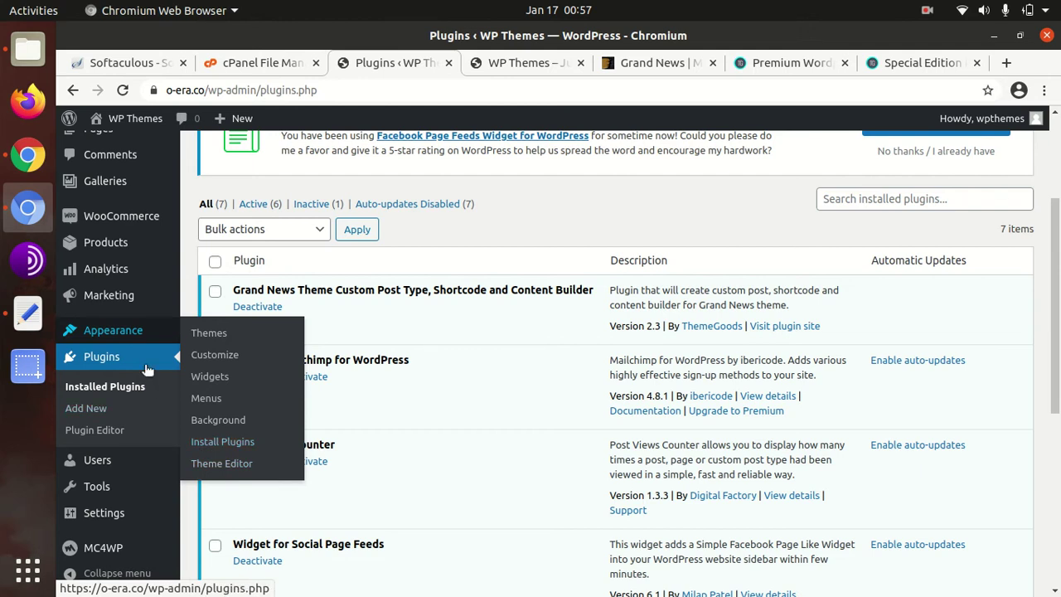
{"action": "scroll", "coordinate": [143, 383], "scroll_direction": "up", "scroll_amount": 4}
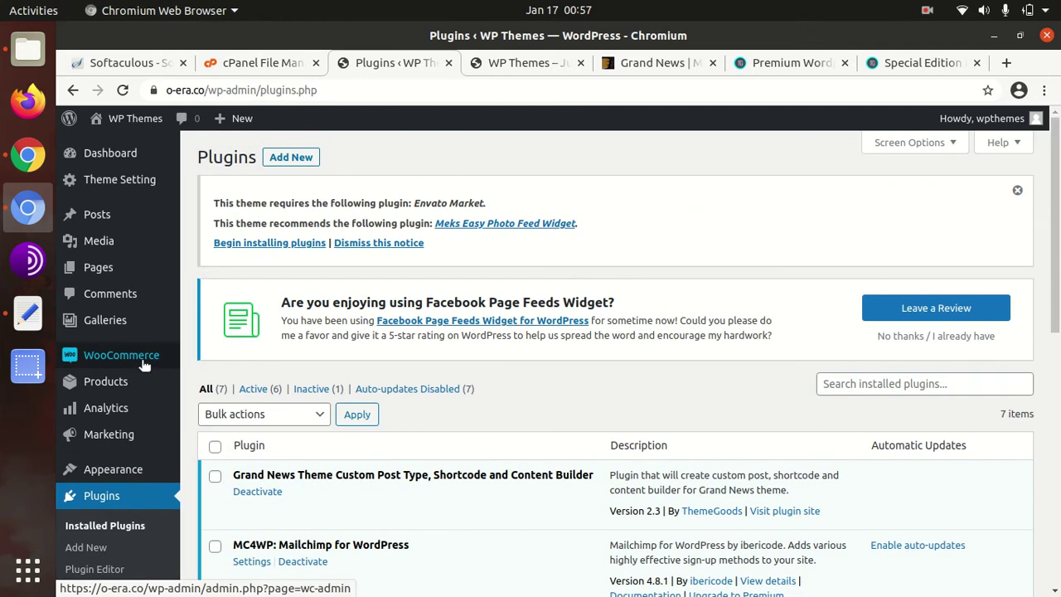
Step: Open the theme's Theme Setting page and go to its demo import section
{"action": "left_click", "coordinate": [132, 186]}
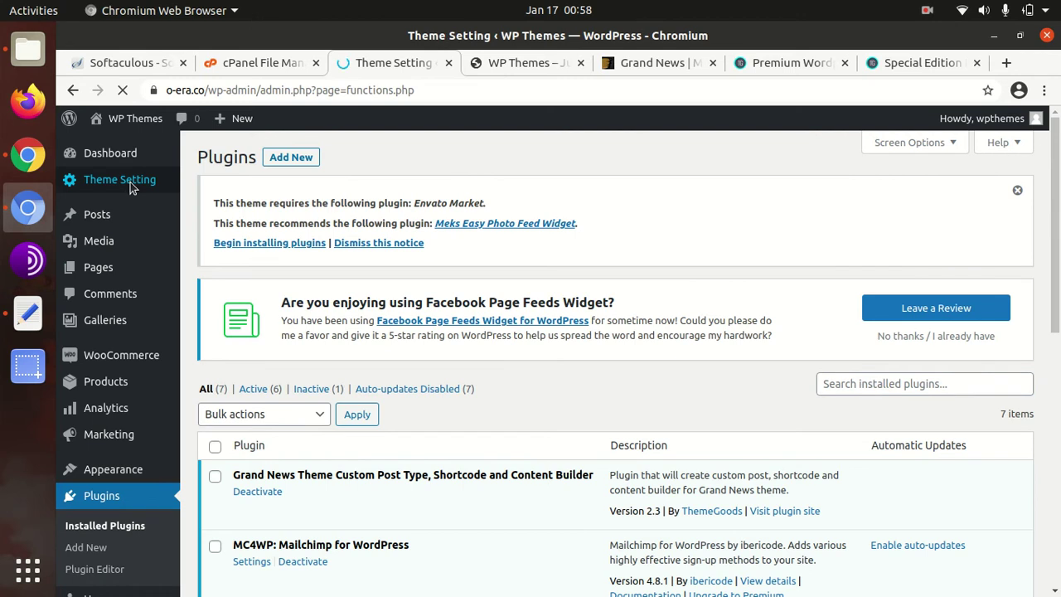
{"action": "scroll", "coordinate": [456, 373], "scroll_direction": "down", "scroll_amount": 4}
{"action": "scroll", "coordinate": [457, 374], "scroll_direction": "down", "scroll_amount": 6}
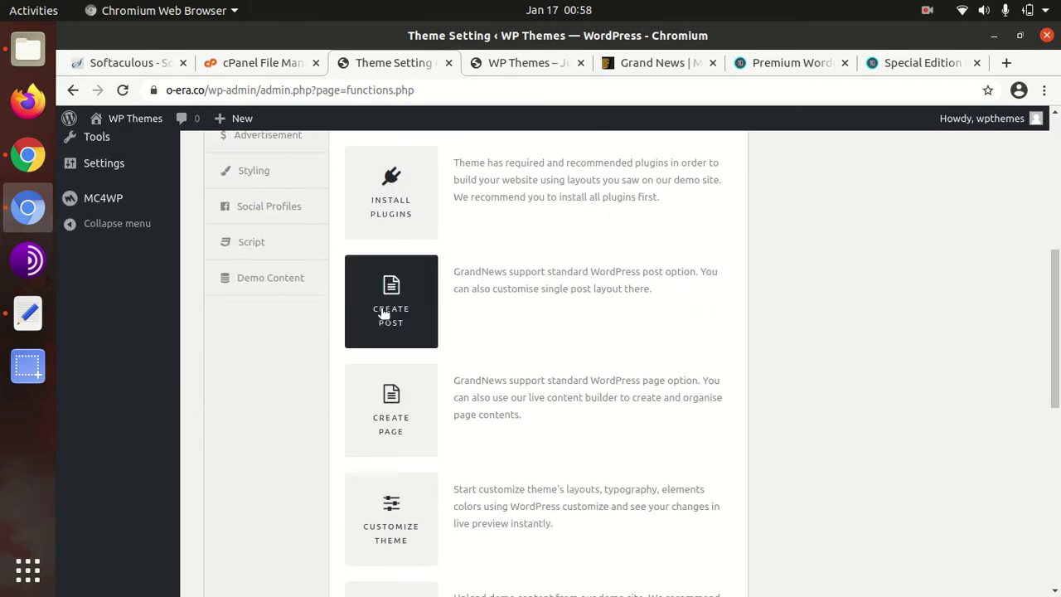
{"action": "scroll", "coordinate": [393, 432], "scroll_direction": "down", "scroll_amount": 5}
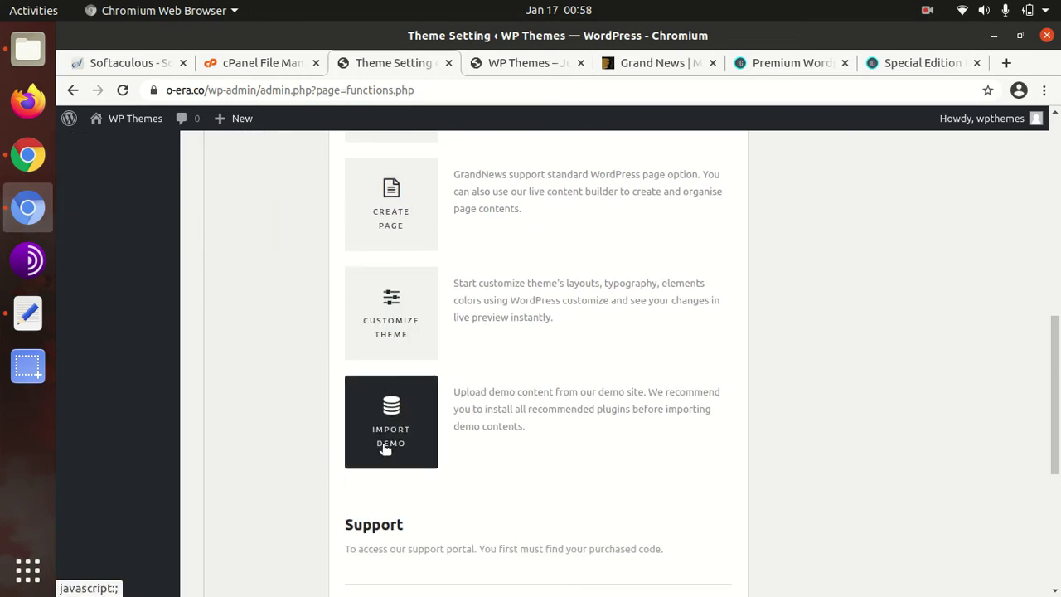
{"action": "left_click", "coordinate": [388, 439]}
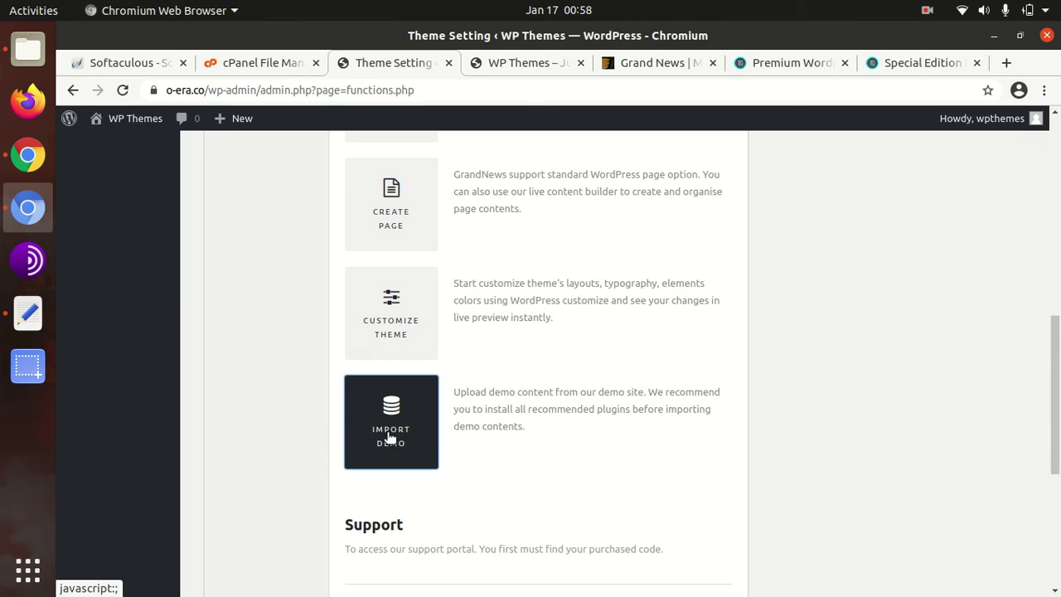
Step: Read the System Status requirements for demo import: execution time, memory limit, maximum post size and maximum upload file size
{"action": "scroll", "coordinate": [261, 438], "scroll_direction": "up", "scroll_amount": 5}
{"action": "scroll", "coordinate": [262, 446], "scroll_direction": "up", "scroll_amount": 1}
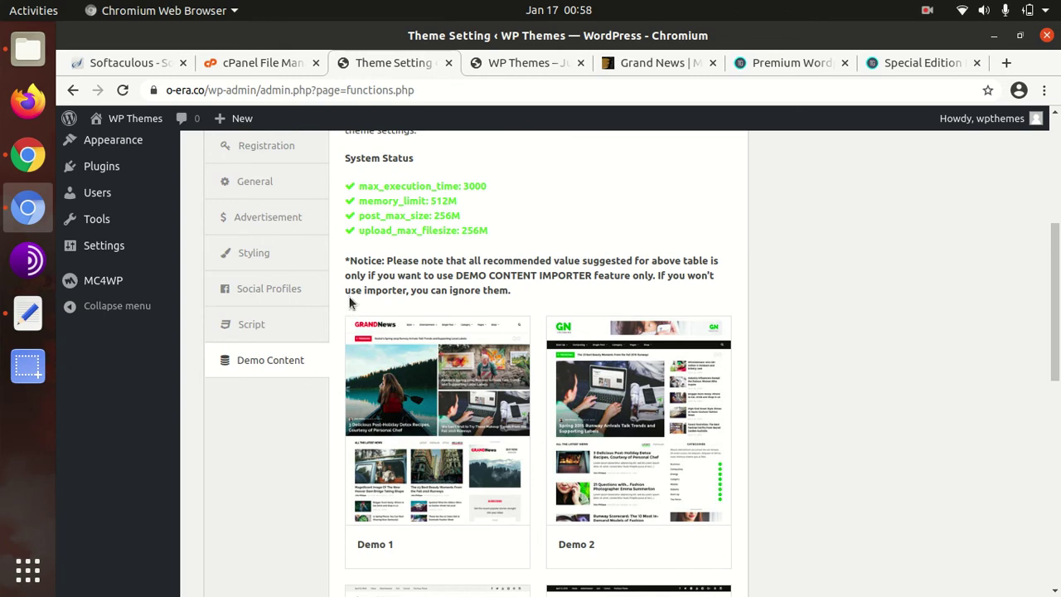
{"action": "scroll", "coordinate": [437, 266], "scroll_direction": "up", "scroll_amount": 4}
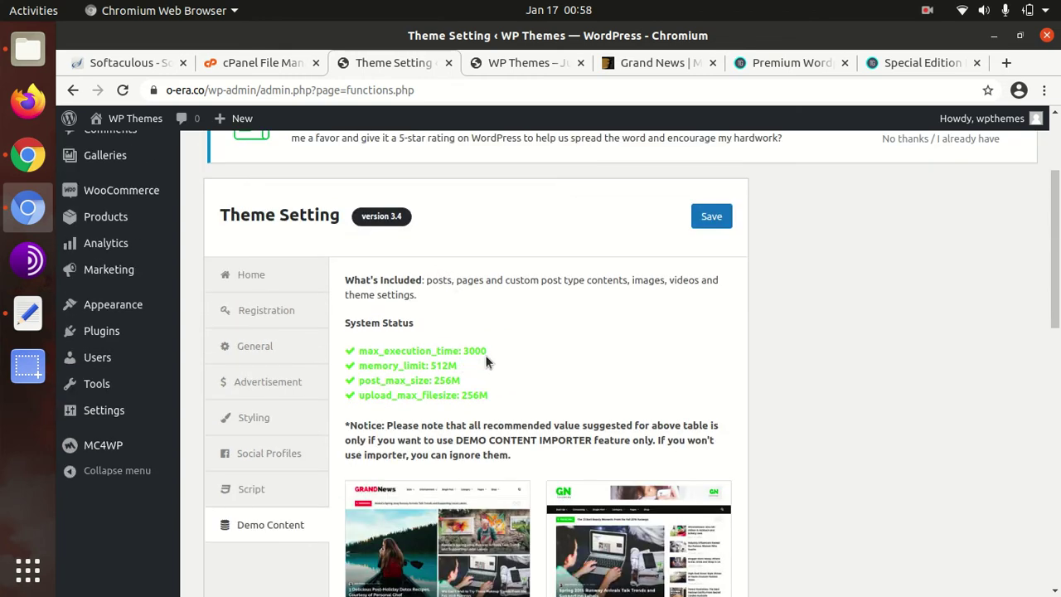
{"action": "left_click_drag", "start_coordinate": [494, 350], "coordinate": [455, 346]}
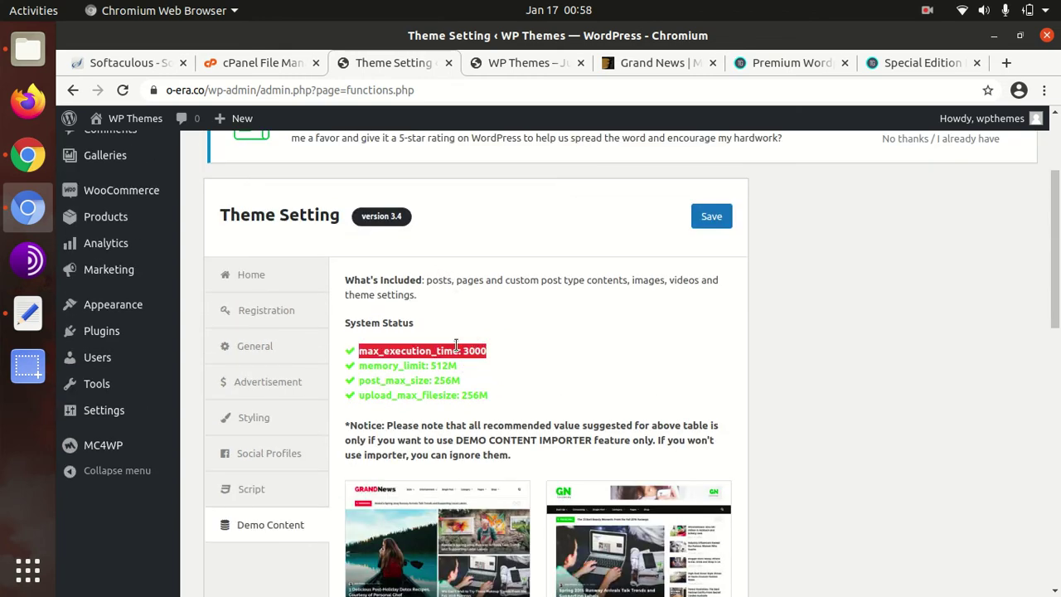
{"action": "left_click", "coordinate": [492, 373]}
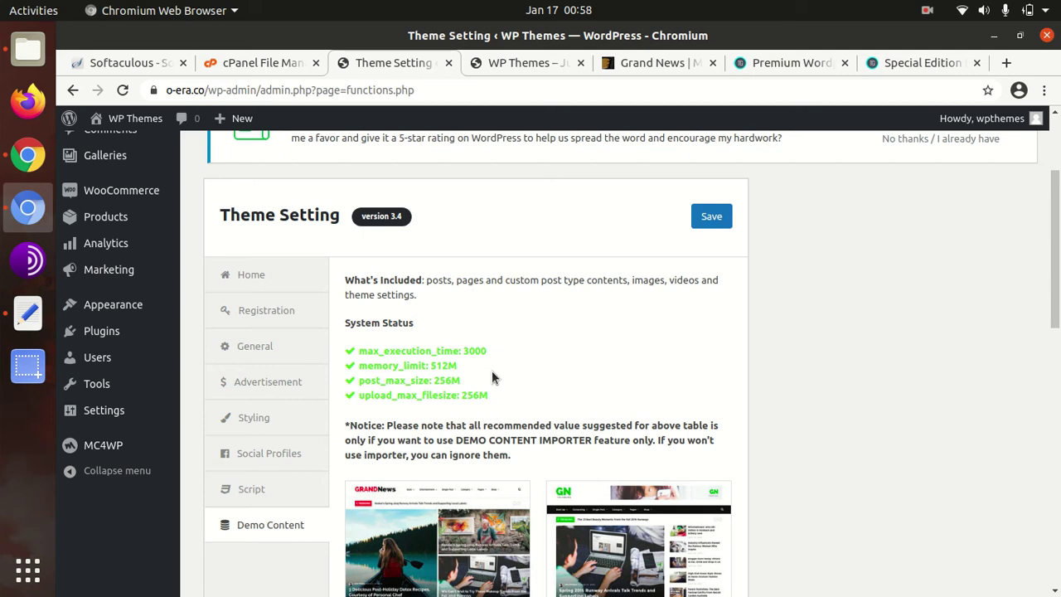
{"action": "scroll", "coordinate": [492, 377], "scroll_direction": "down", "scroll_amount": 3}
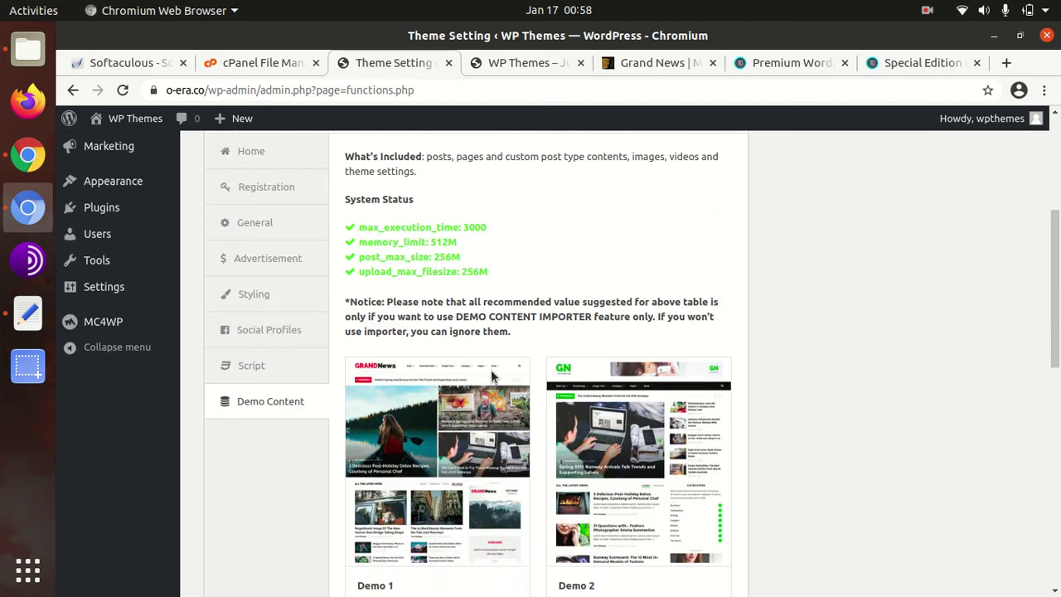
{"action": "scroll", "coordinate": [491, 369], "scroll_direction": "down", "scroll_amount": 4}
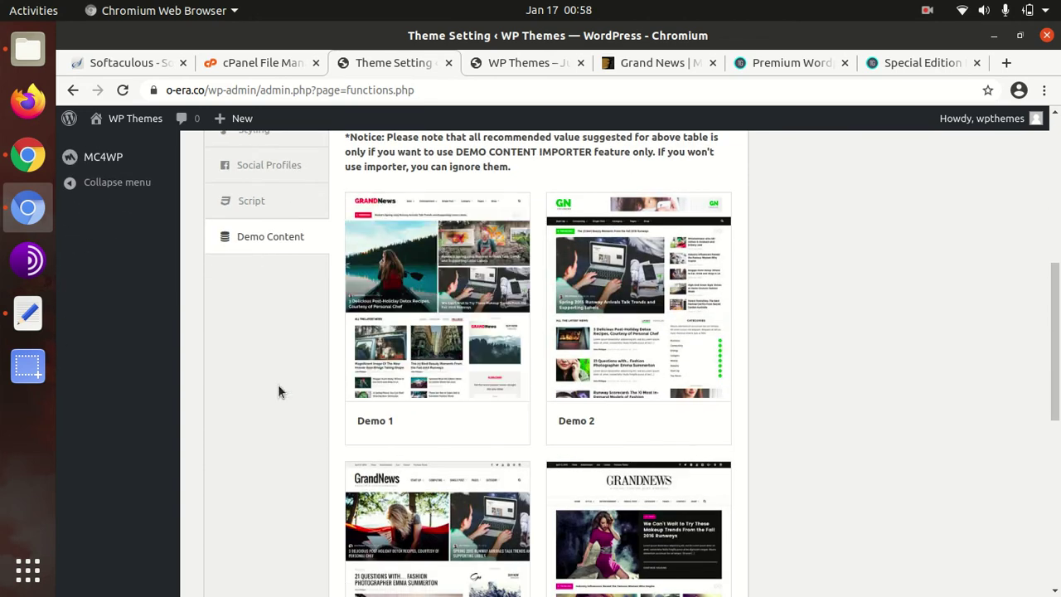
{"action": "scroll", "coordinate": [278, 384], "scroll_direction": "up", "scroll_amount": 7}
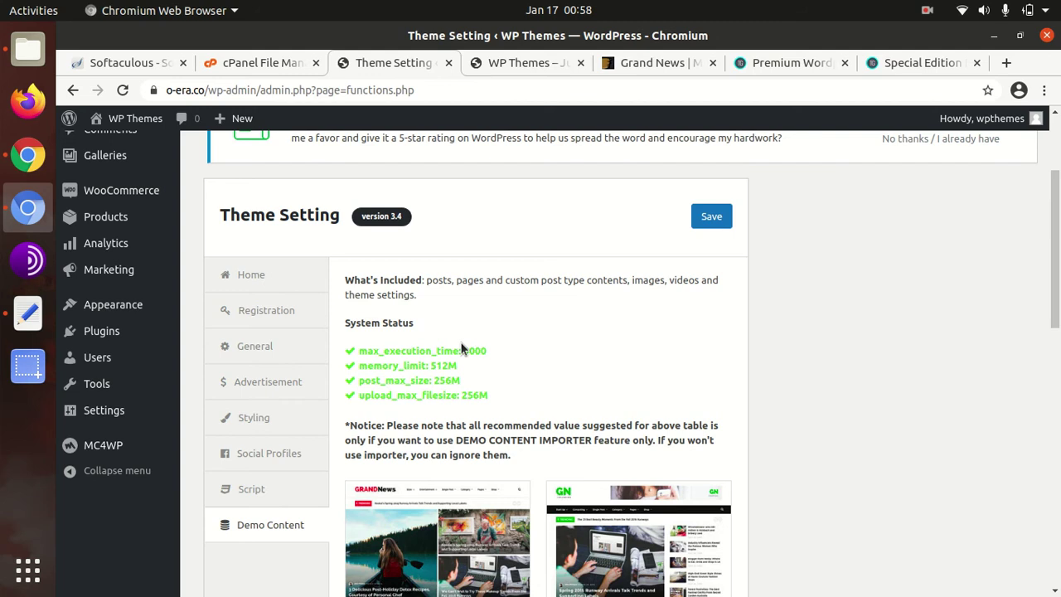
{"action": "left_click_drag", "start_coordinate": [505, 396], "coordinate": [386, 348]}
{"action": "left_click", "coordinate": [553, 348]}
Step: Browse the previews of the available demo layouts from Demo 1 to Demo 6
{"action": "scroll", "coordinate": [540, 355], "scroll_direction": "down", "scroll_amount": 4}
{"action": "scroll", "coordinate": [503, 422], "scroll_direction": "down", "scroll_amount": 4}
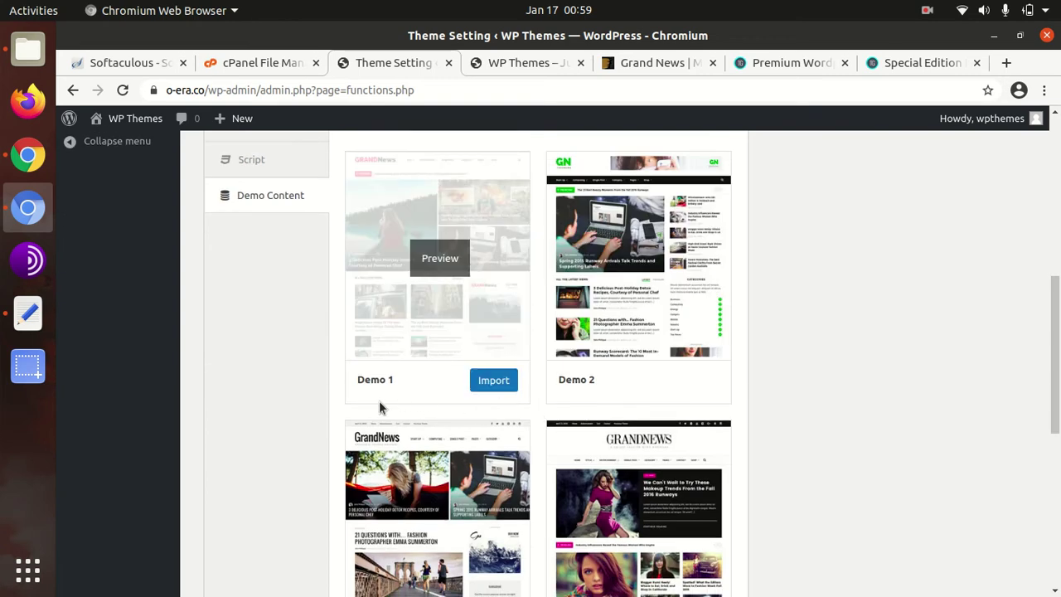
{"action": "mouse_move", "coordinate": [446, 340]}
{"action": "scroll", "coordinate": [639, 336], "scroll_direction": "down", "scroll_amount": 5}
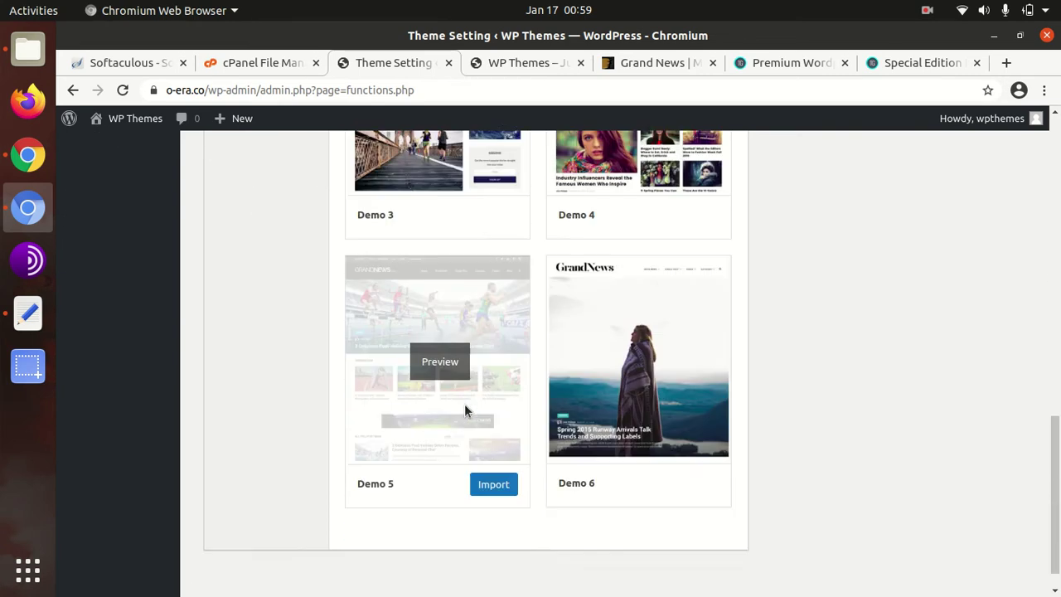
{"action": "scroll", "coordinate": [636, 372], "scroll_direction": "up", "scroll_amount": 3}
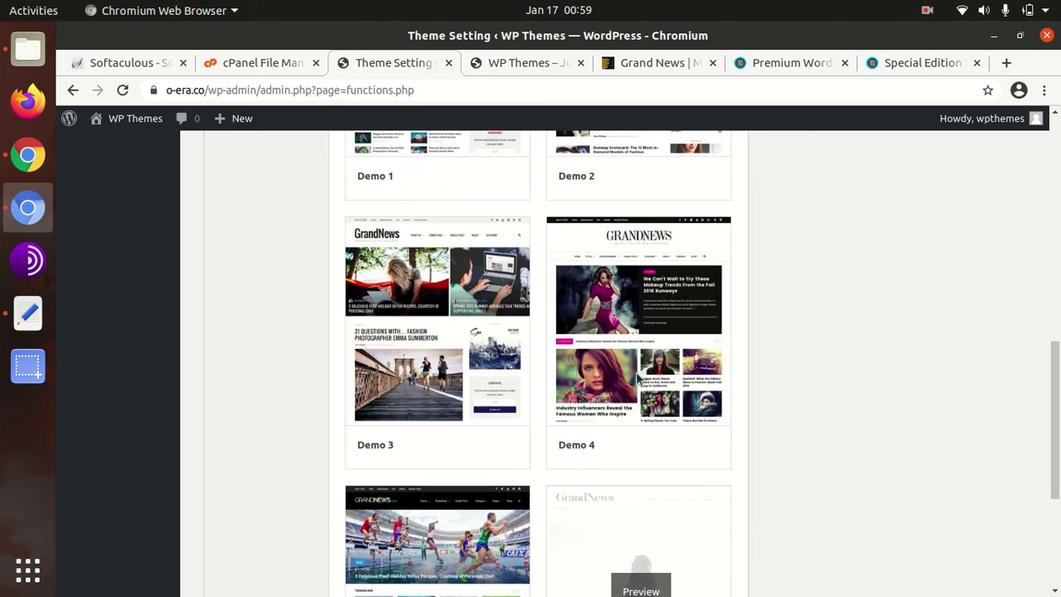
{"action": "scroll", "coordinate": [636, 374], "scroll_direction": "up", "scroll_amount": 7}
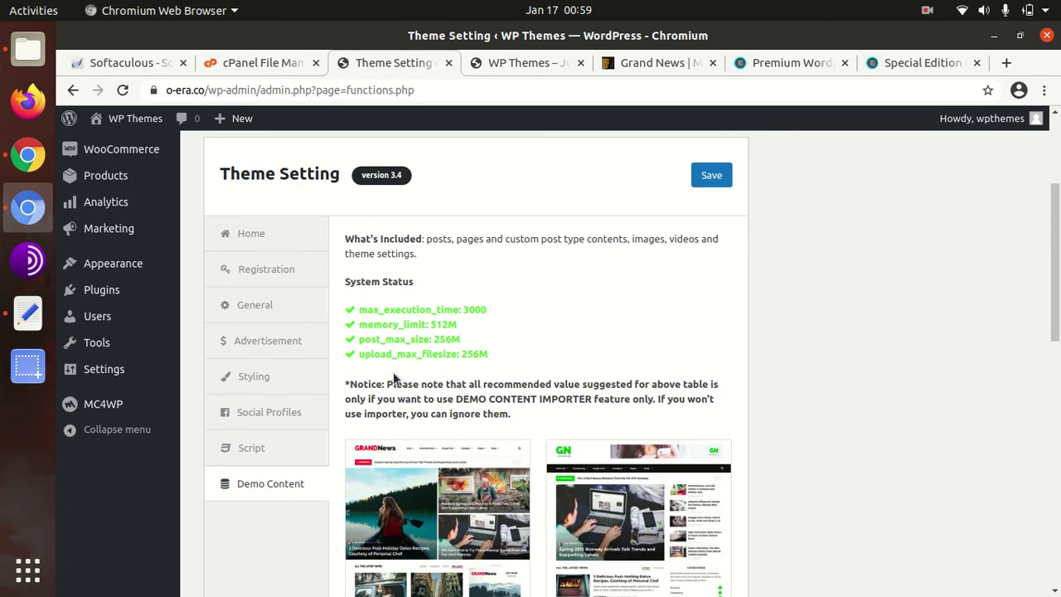
Step: Import the Demo 1 content, accept overwriting the existing data, and wait for the import to complete
{"action": "scroll", "coordinate": [549, 377], "scroll_direction": "down", "scroll_amount": 2}
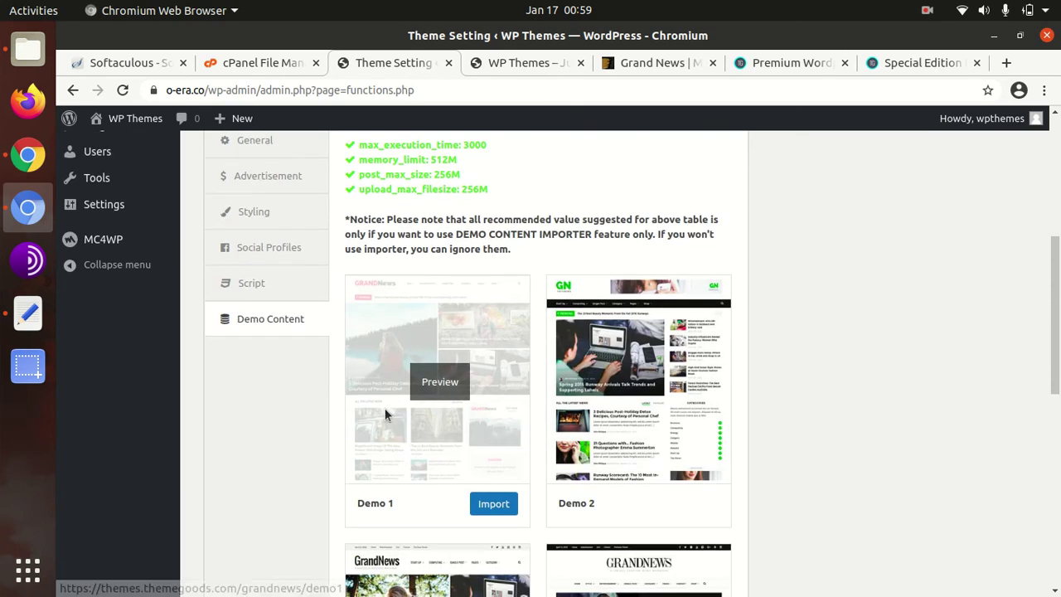
{"action": "left_click", "coordinate": [485, 509]}
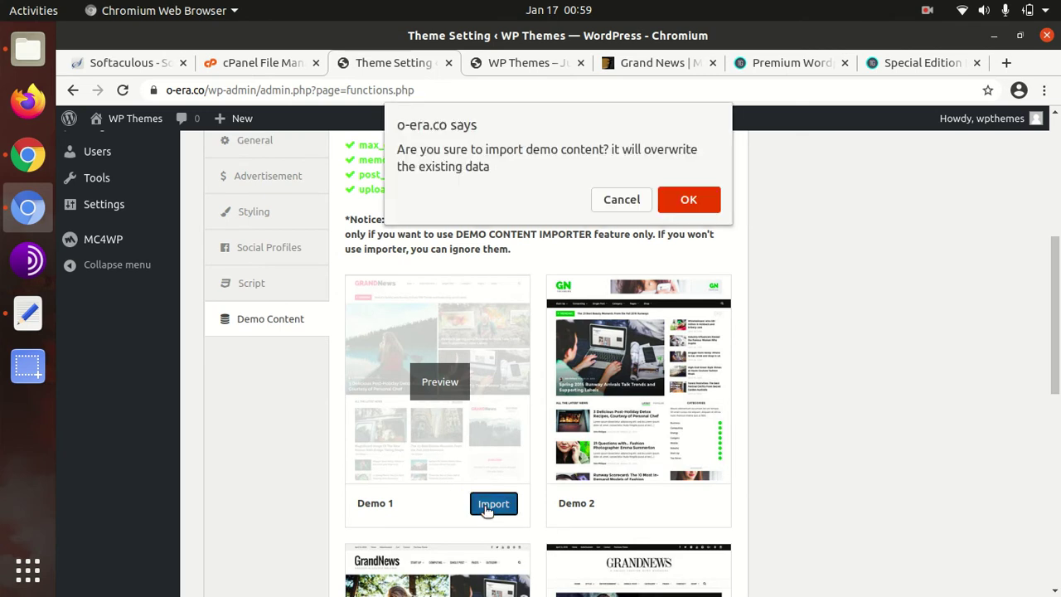
{"action": "left_click", "coordinate": [682, 206]}
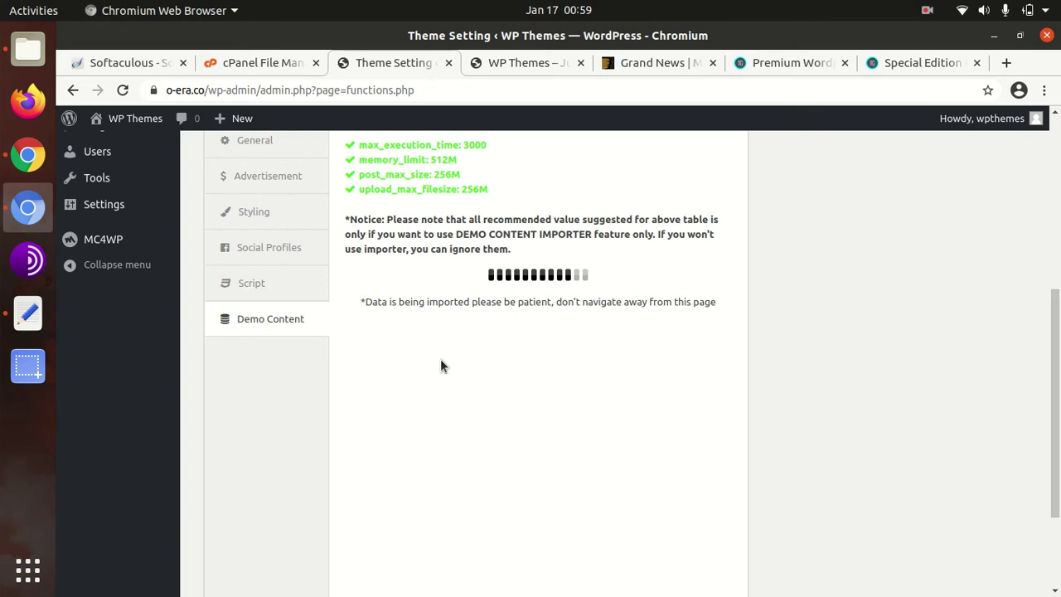
{"action": "scroll", "coordinate": [441, 359], "scroll_direction": "up", "scroll_amount": 3}
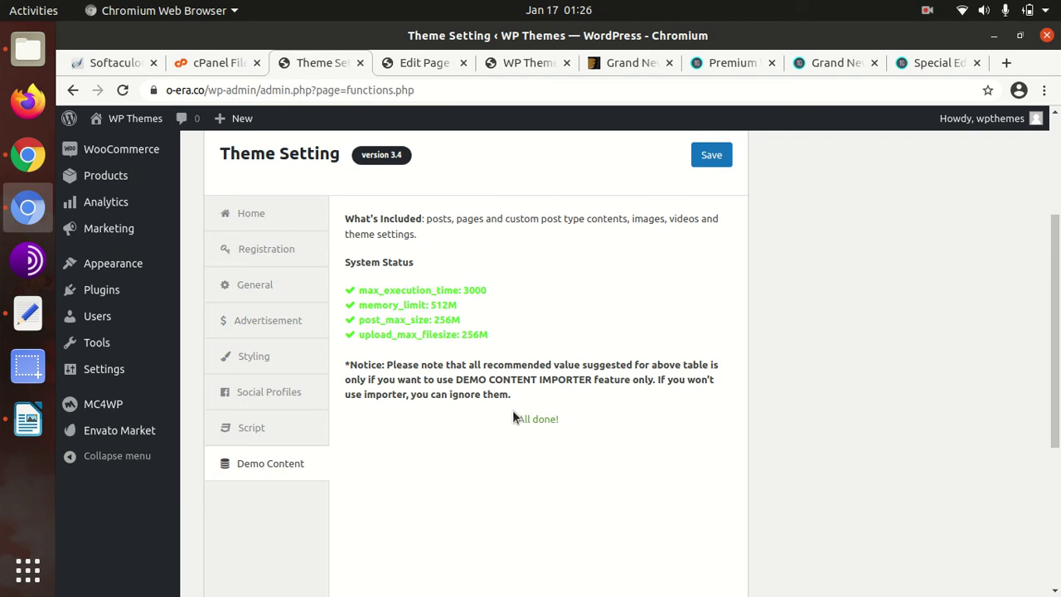
{"action": "left_click_drag", "start_coordinate": [545, 412], "coordinate": [559, 414]}
Step: Examine the imported demo content on the site's front page in a new tab and open the "21 Questions with…" post
{"action": "mouse_move", "coordinate": [123, 120]}
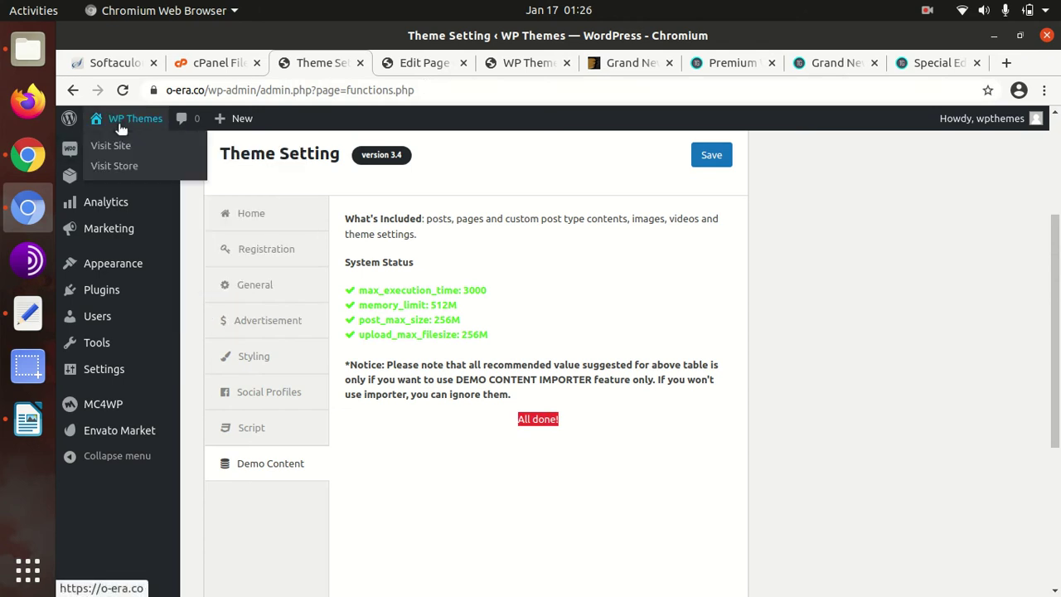
{"action": "middle_click", "coordinate": [116, 153]}
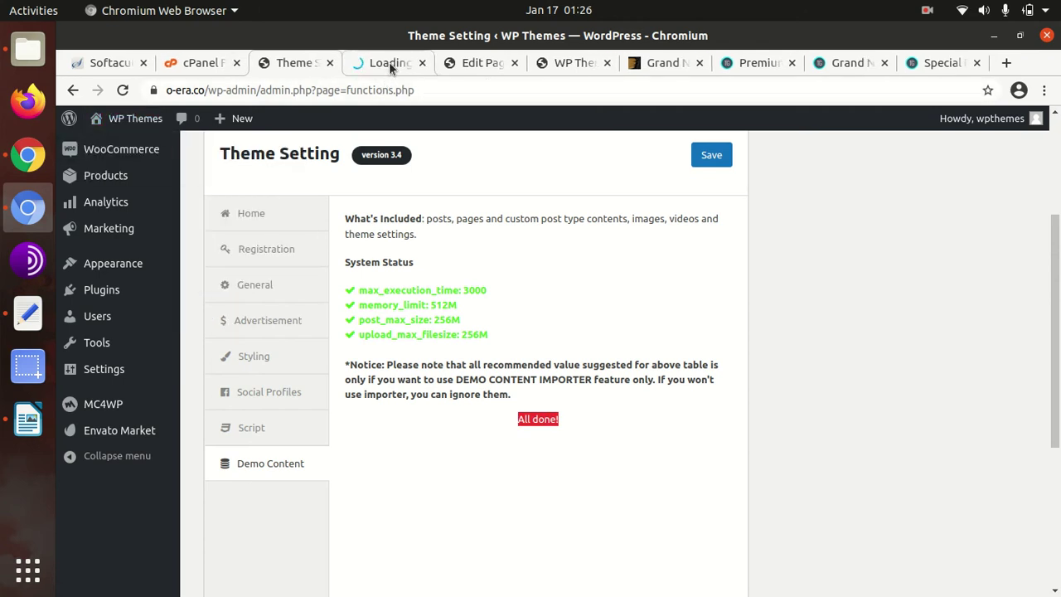
{"action": "left_click", "coordinate": [389, 62]}
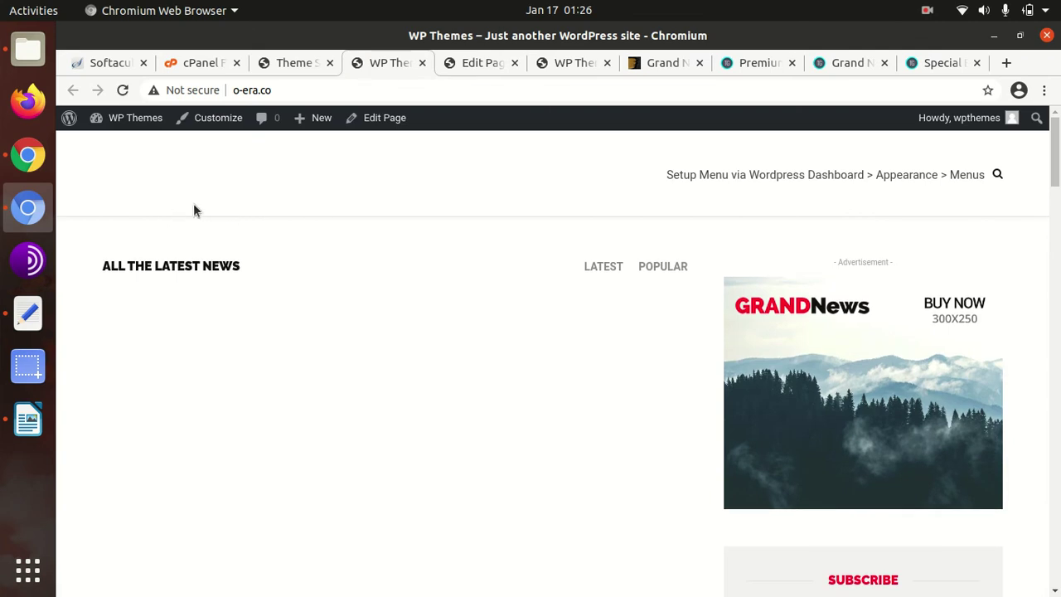
{"action": "scroll", "coordinate": [350, 309], "scroll_direction": "down", "scroll_amount": 10}
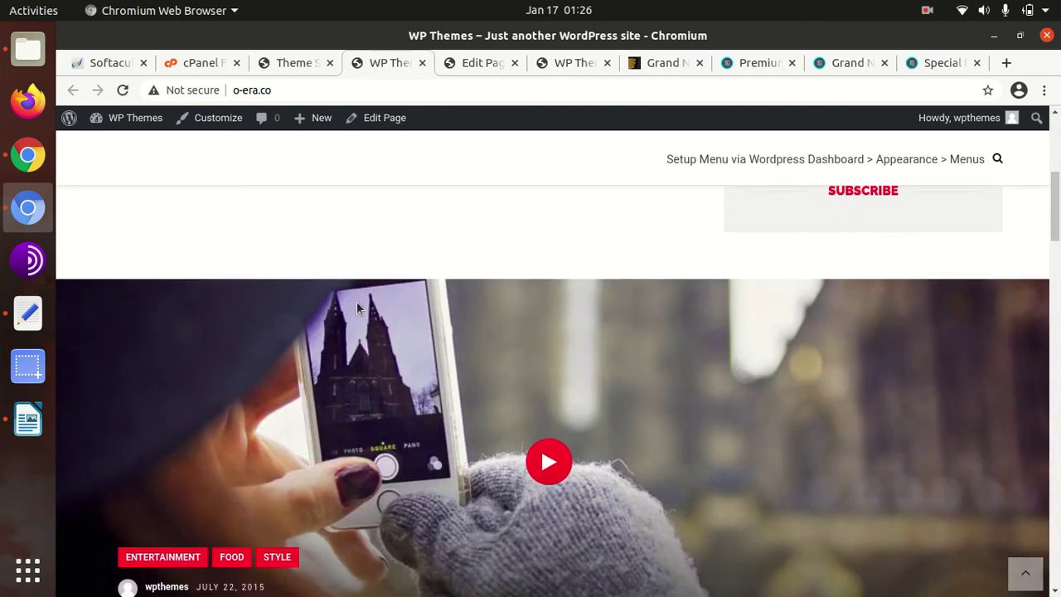
{"action": "scroll", "coordinate": [301, 292], "scroll_direction": "down", "scroll_amount": 10}
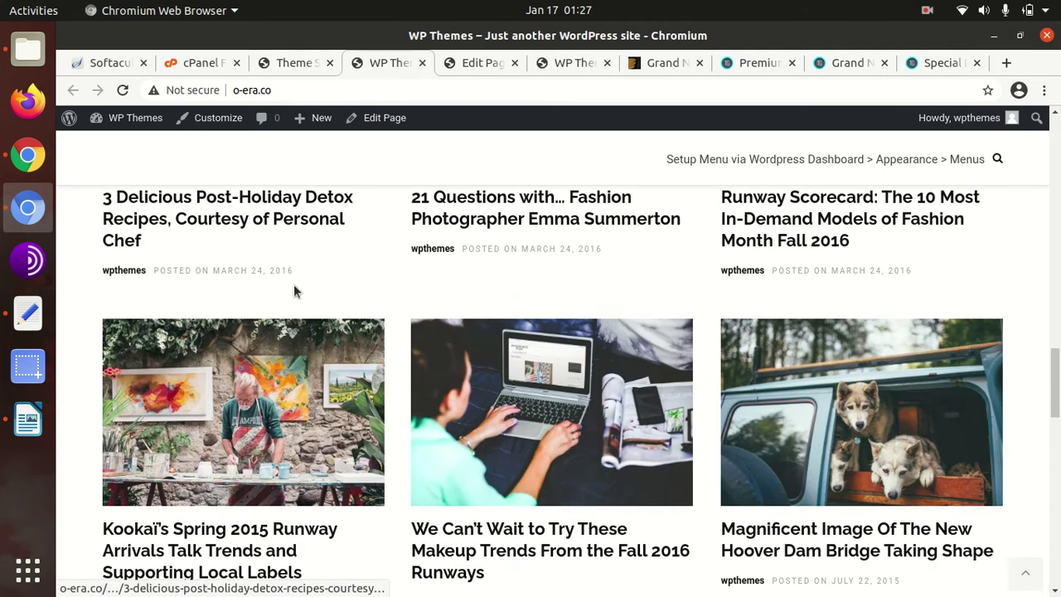
{"action": "left_click", "coordinate": [460, 214]}
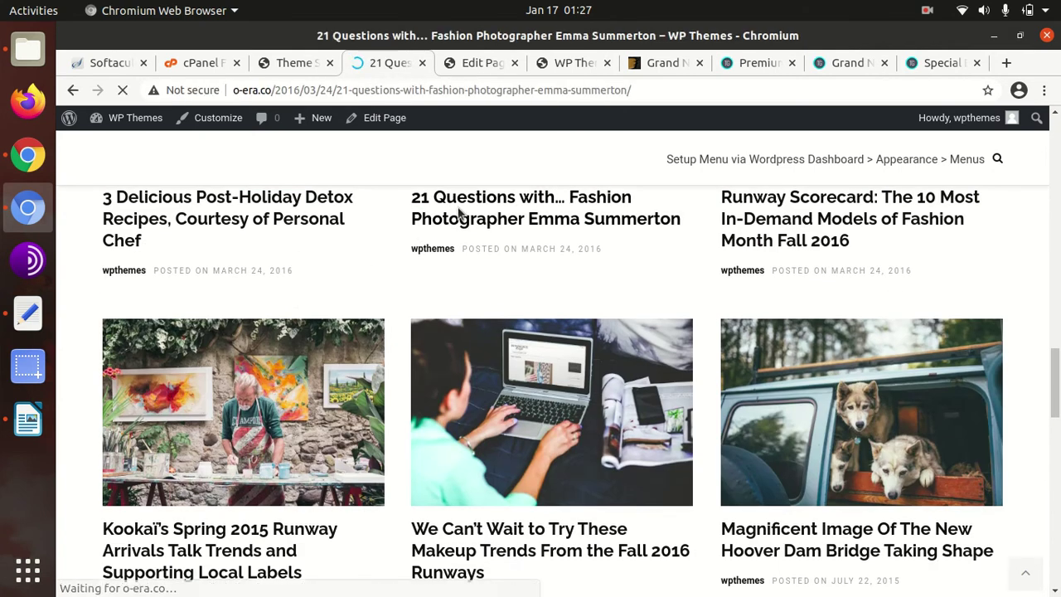
Step: Examine the opened post, open the related "We Can't Wait to Try These Makeup Trends…" post and highlight its menu setup note
{"action": "scroll", "coordinate": [465, 282], "scroll_direction": "down", "scroll_amount": 10}
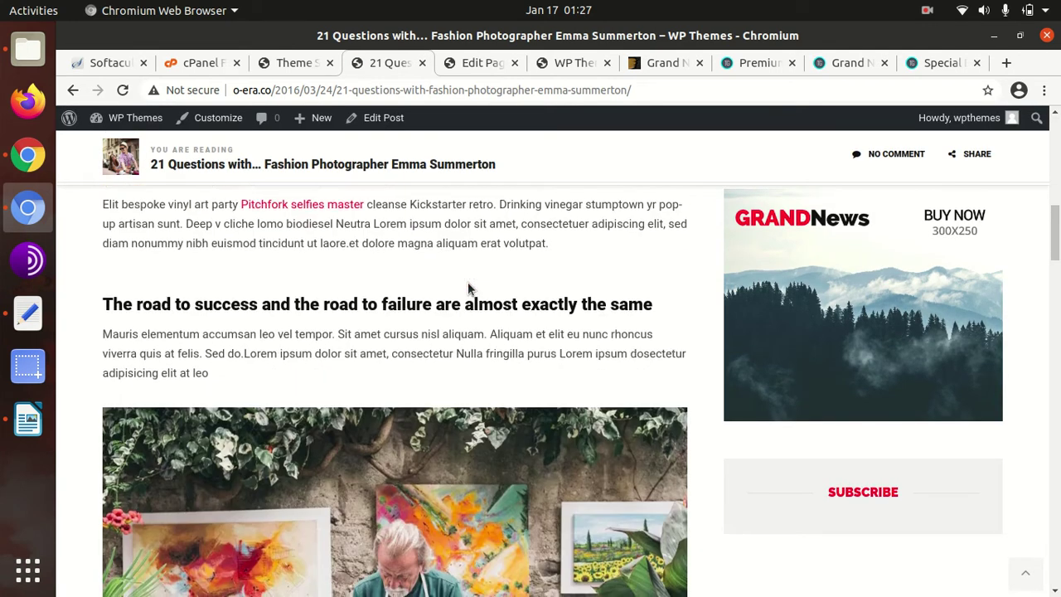
{"action": "scroll", "coordinate": [468, 288], "scroll_direction": "down", "scroll_amount": 10}
{"action": "scroll", "coordinate": [467, 288], "scroll_direction": "down", "scroll_amount": 10}
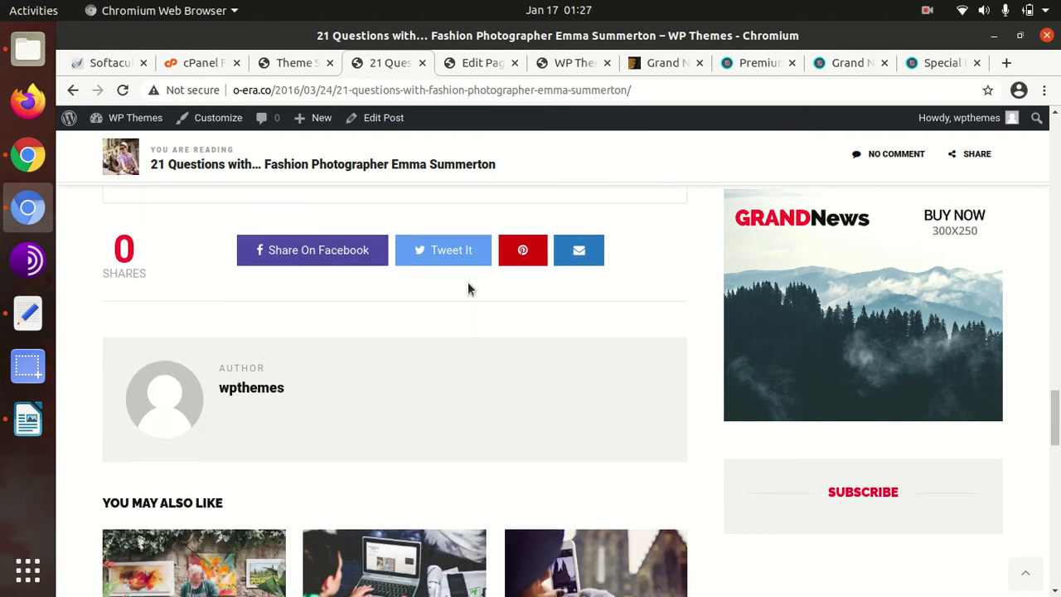
{"action": "scroll", "coordinate": [467, 289], "scroll_direction": "down", "scroll_amount": 4}
{"action": "left_click", "coordinate": [352, 325]}
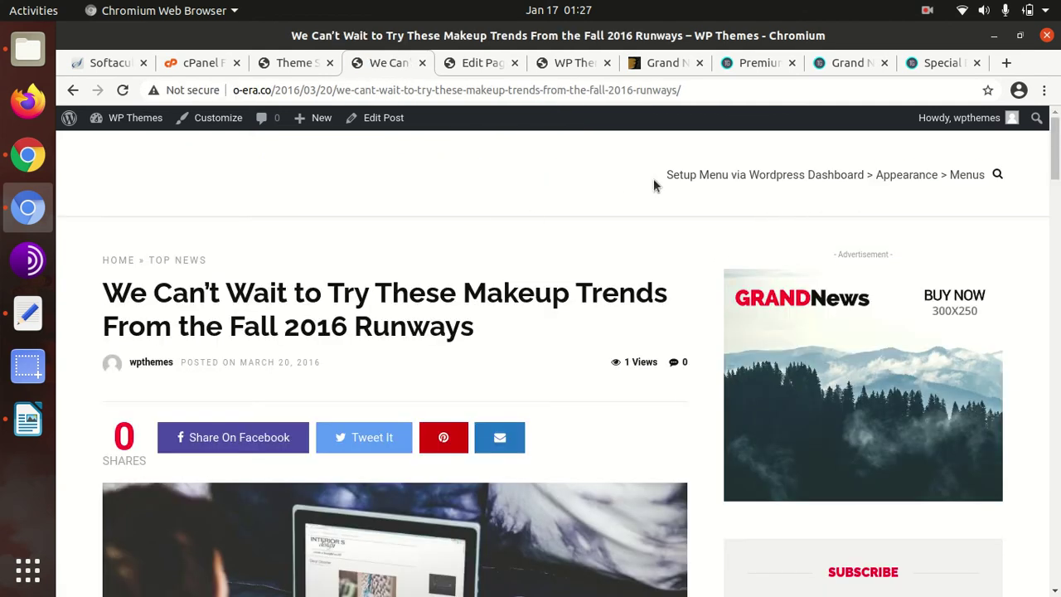
{"action": "left_click_drag", "start_coordinate": [666, 178], "coordinate": [967, 172]}
Step: Go to the WordPress dashboard, open the Menus settings in a new tab and show the menu locations
{"action": "mouse_move", "coordinate": [128, 118]}
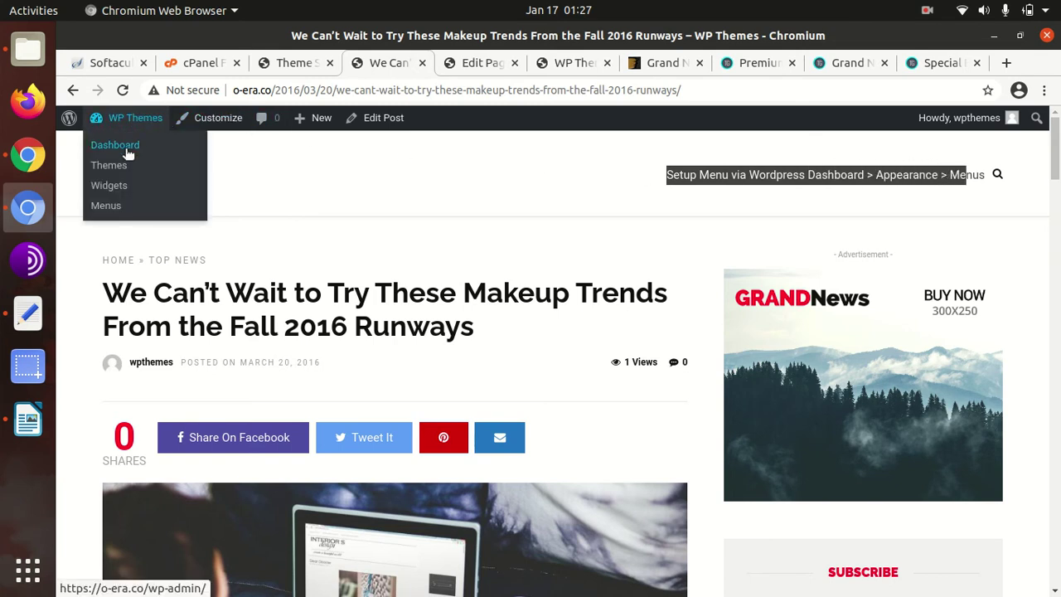
{"action": "left_click", "coordinate": [124, 146]}
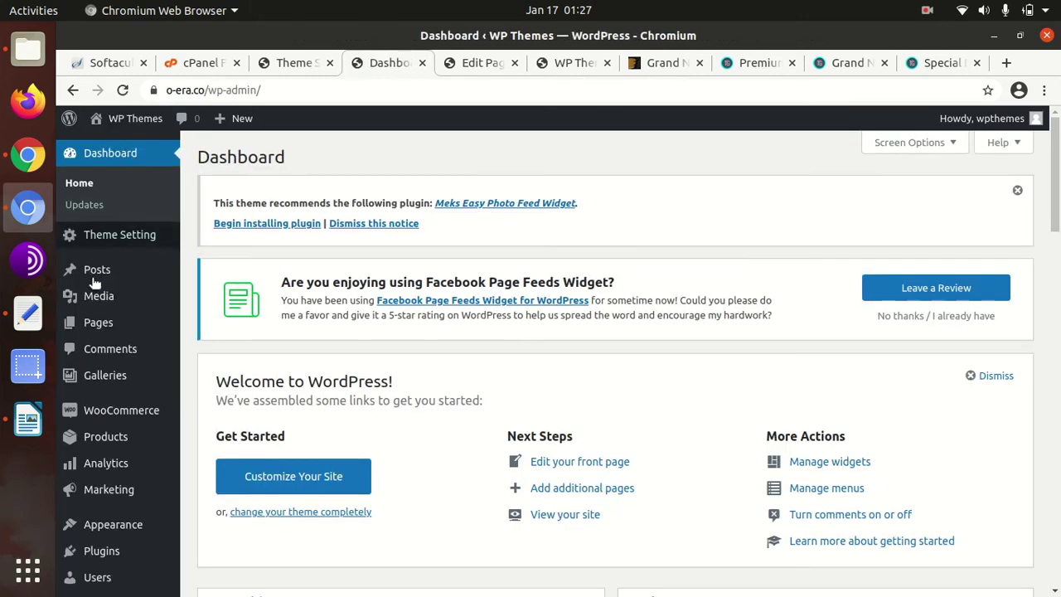
{"action": "mouse_move", "coordinate": [116, 526]}
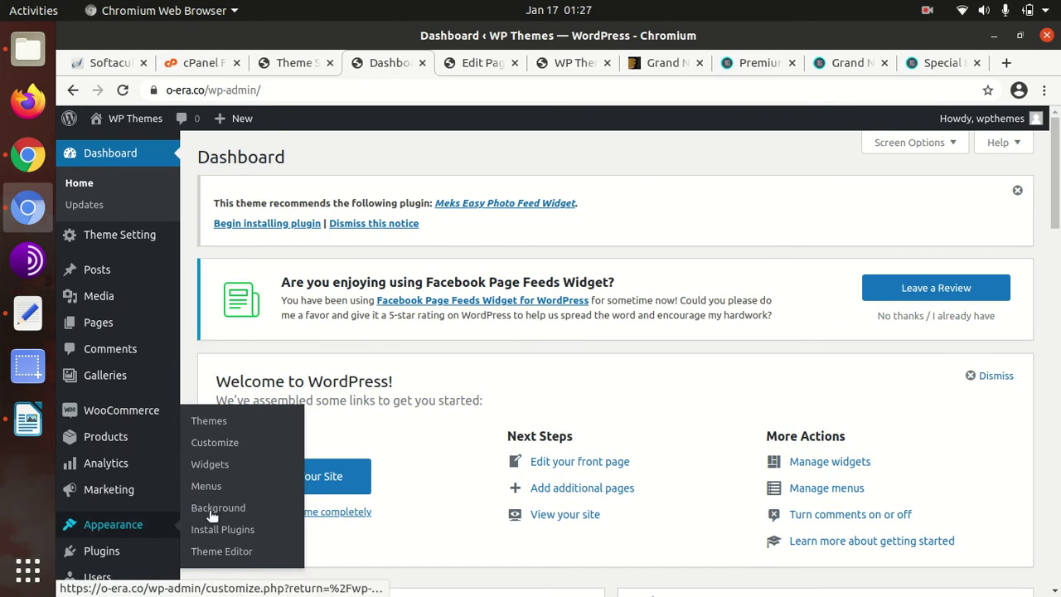
{"action": "middle_click", "coordinate": [206, 487]}
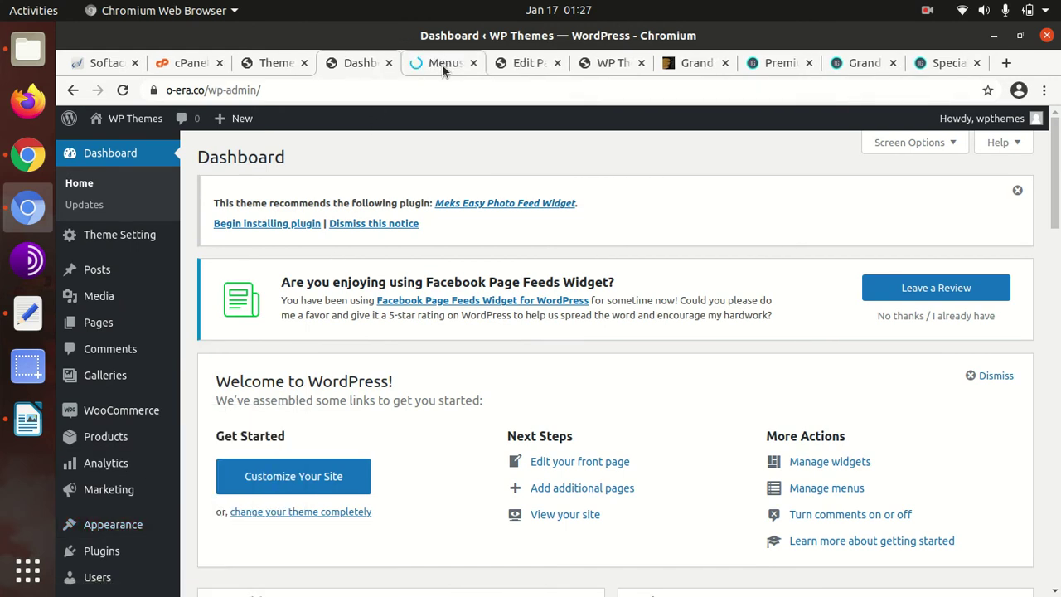
{"action": "left_click", "coordinate": [443, 66]}
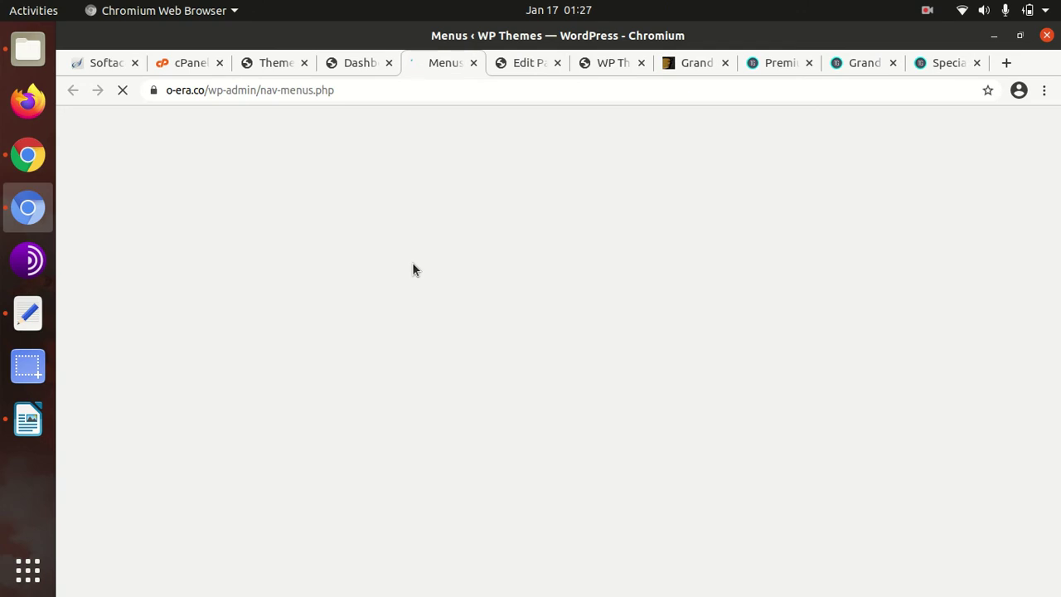
{"action": "scroll", "coordinate": [412, 270], "scroll_direction": "down", "scroll_amount": 3}
{"action": "scroll", "coordinate": [531, 362], "scroll_direction": "down", "scroll_amount": 2}
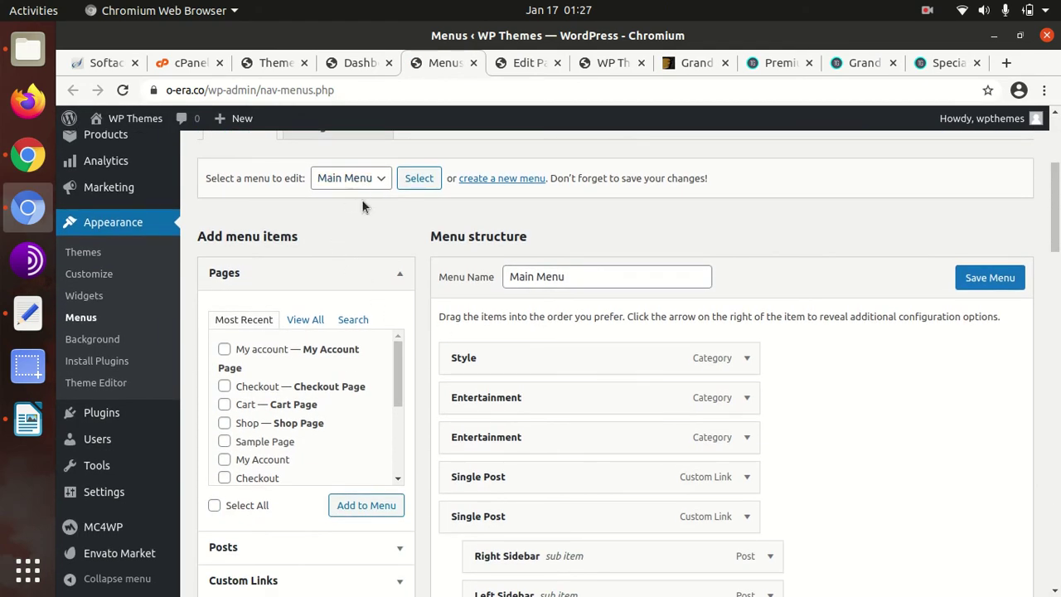
{"action": "scroll", "coordinate": [360, 189], "scroll_direction": "up", "scroll_amount": 2}
{"action": "left_click", "coordinate": [337, 214]}
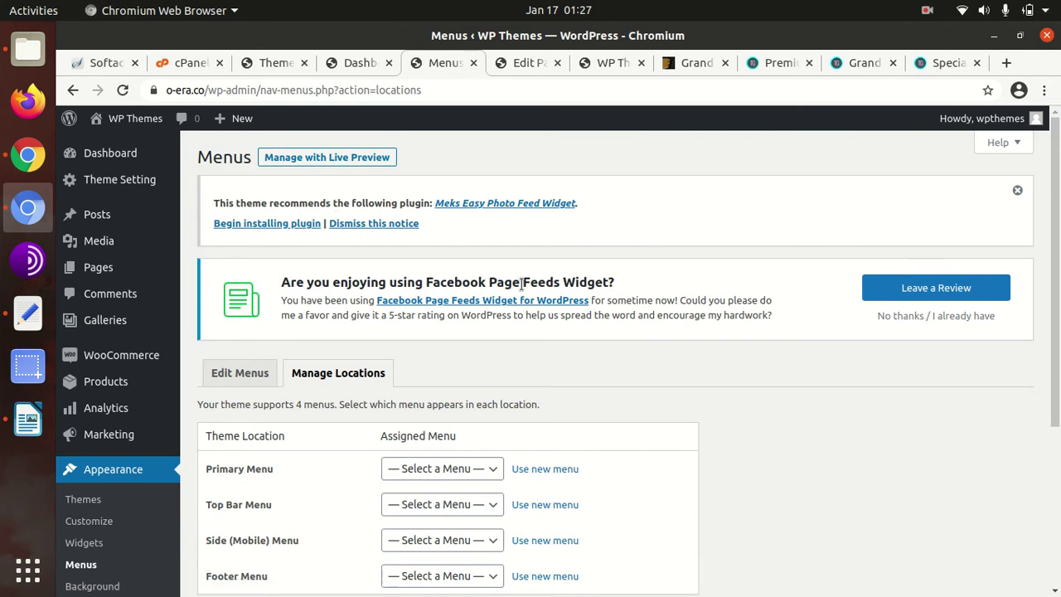
Step: Assign Main Menu to the Primary and Side (Mobile) locations and Top Menu to the Top Bar location, and save the changes
{"action": "scroll", "coordinate": [333, 342], "scroll_direction": "down", "scroll_amount": 3}
{"action": "left_click", "coordinate": [494, 346]}
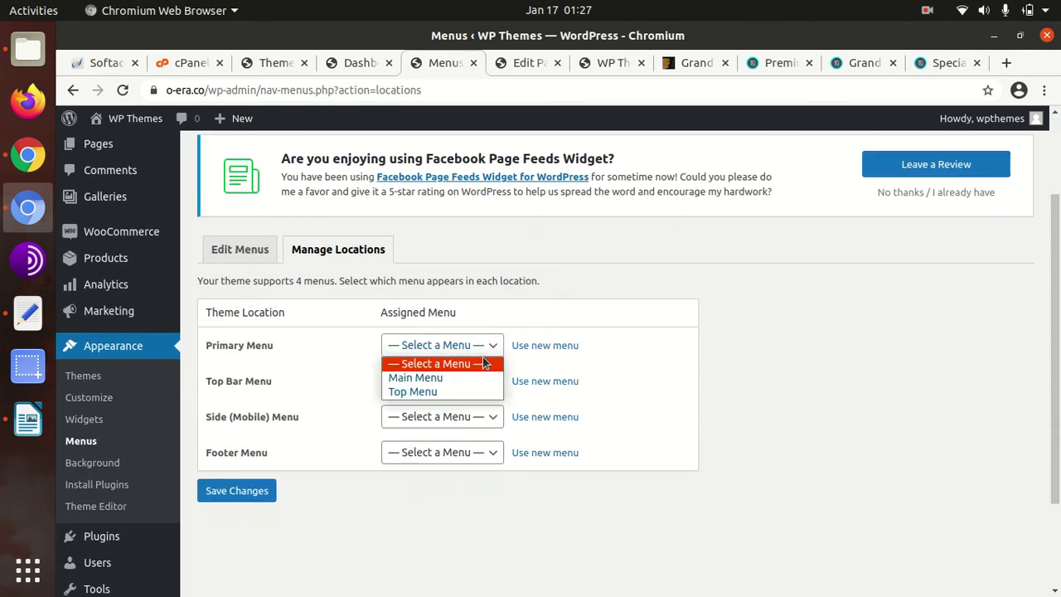
{"action": "left_click", "coordinate": [437, 377]}
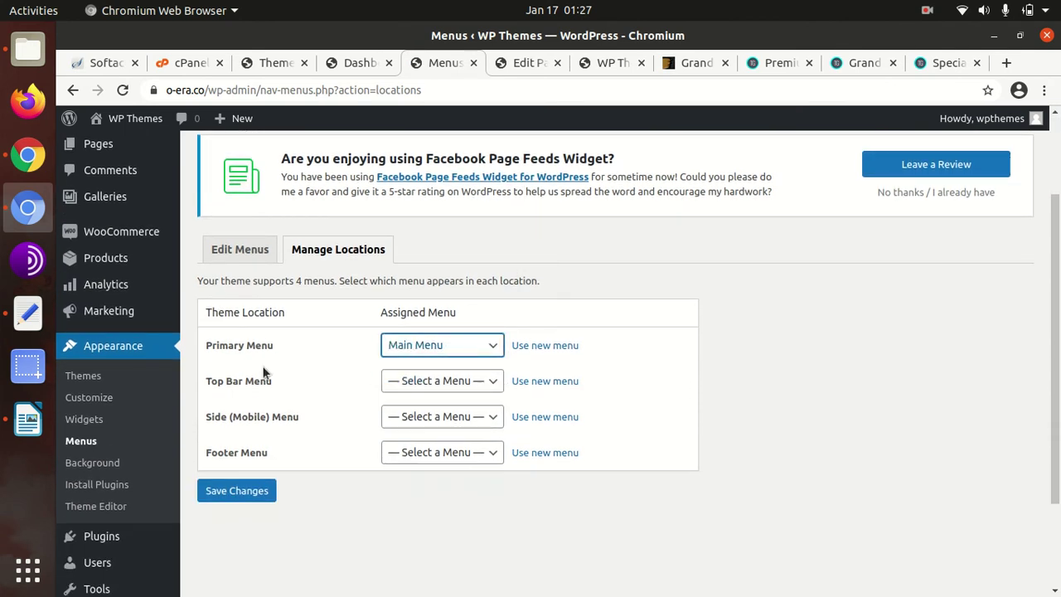
{"action": "left_click", "coordinate": [437, 382]}
{"action": "left_click", "coordinate": [423, 427]}
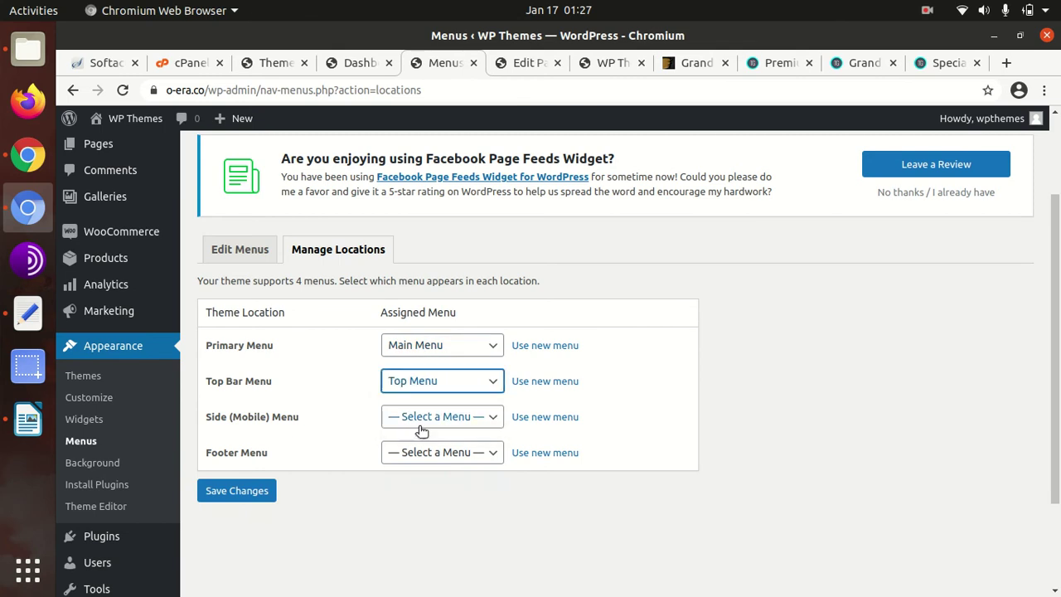
{"action": "left_click", "coordinate": [452, 418]}
{"action": "left_click", "coordinate": [424, 449]}
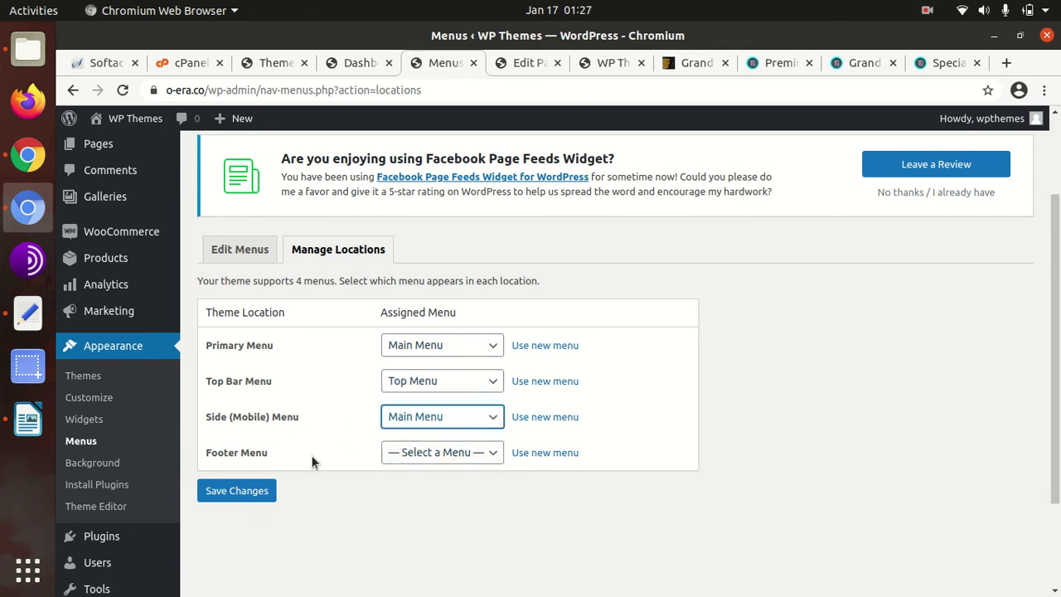
{"action": "left_click", "coordinate": [238, 493]}
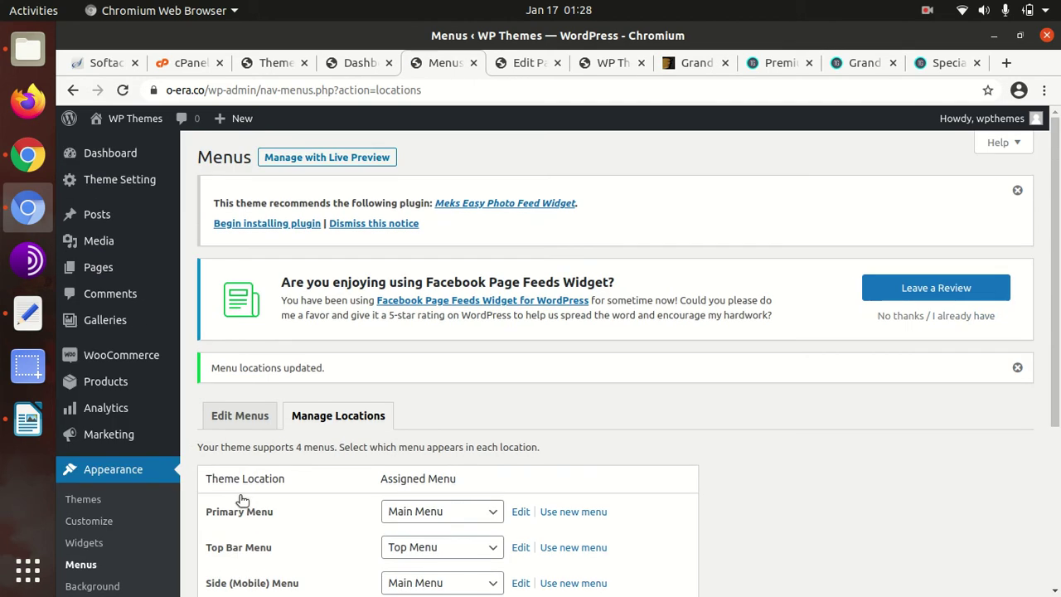
Step: View the Home front page from the list of all pages and examine its navigation menu and content sections
{"action": "left_click", "coordinate": [516, 64]}
{"action": "scroll", "coordinate": [224, 195], "scroll_direction": "up", "scroll_amount": 5}
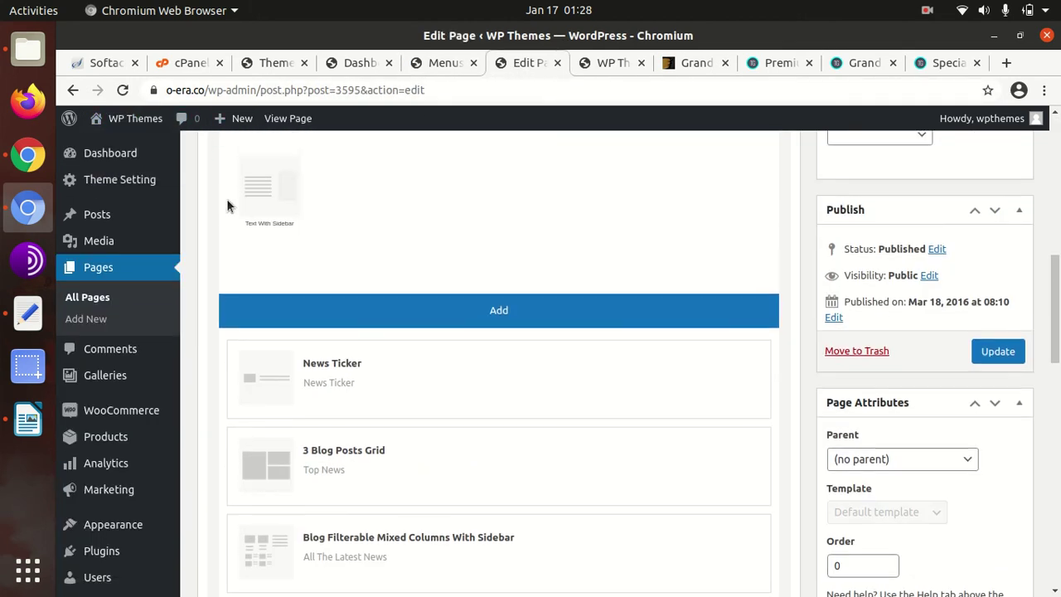
{"action": "scroll", "coordinate": [228, 206], "scroll_direction": "up", "scroll_amount": 6}
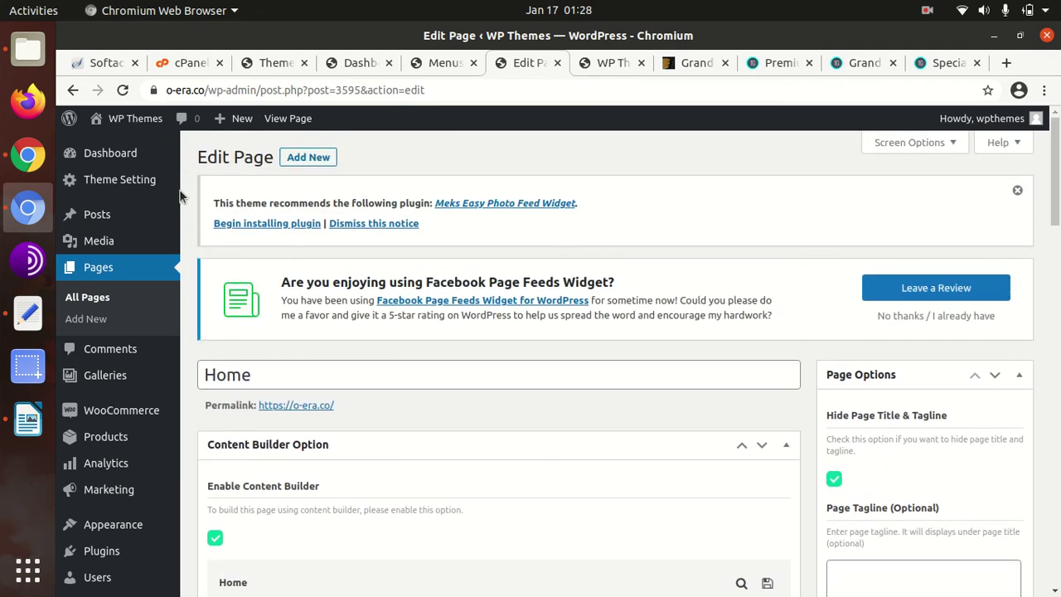
{"action": "left_click", "coordinate": [88, 303]}
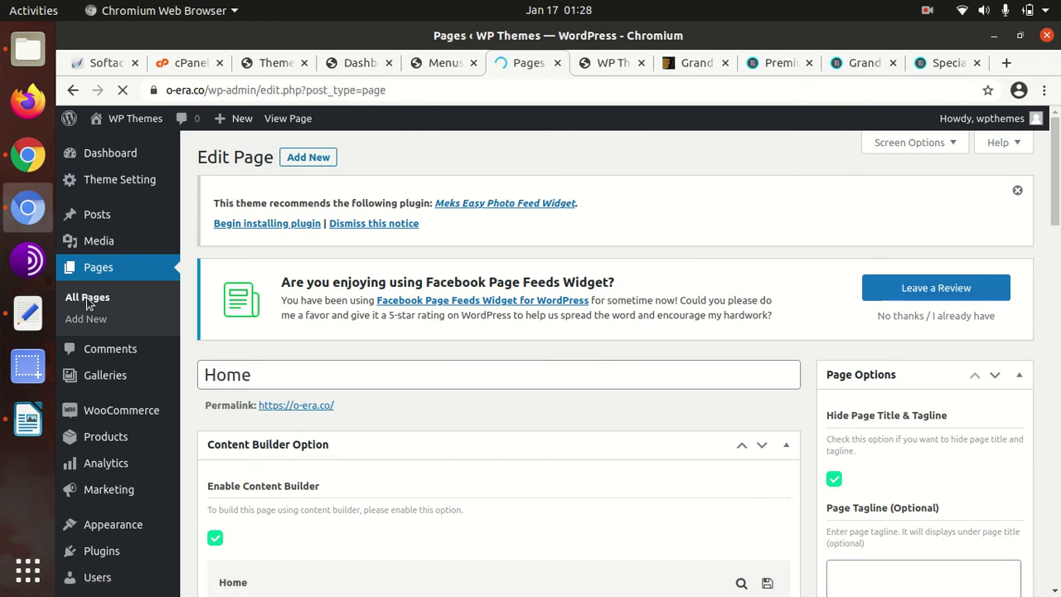
{"action": "scroll", "coordinate": [309, 315], "scroll_direction": "down", "scroll_amount": 3}
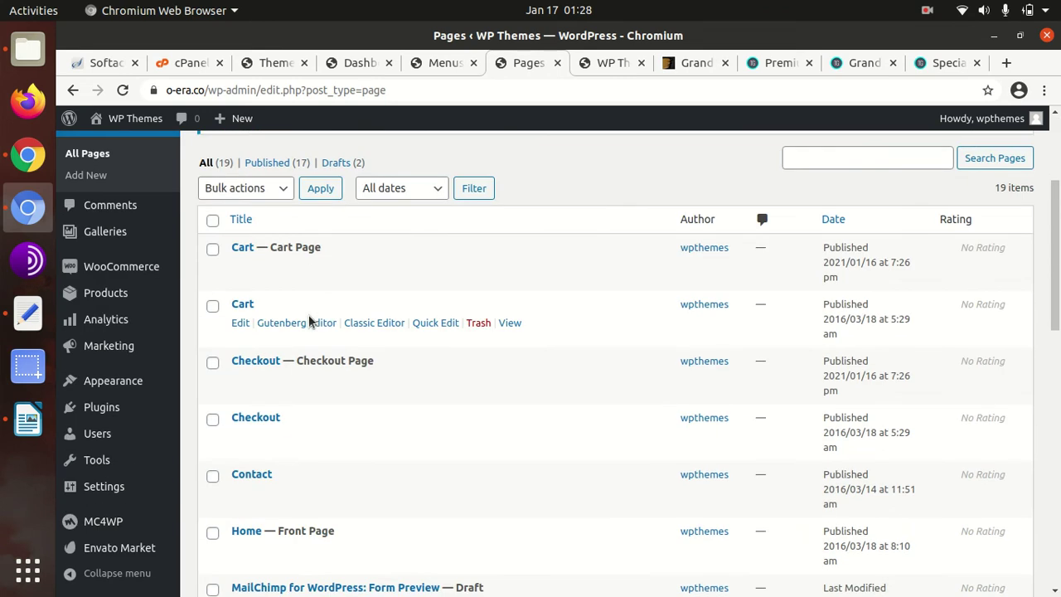
{"action": "scroll", "coordinate": [308, 315], "scroll_direction": "down", "scroll_amount": 3}
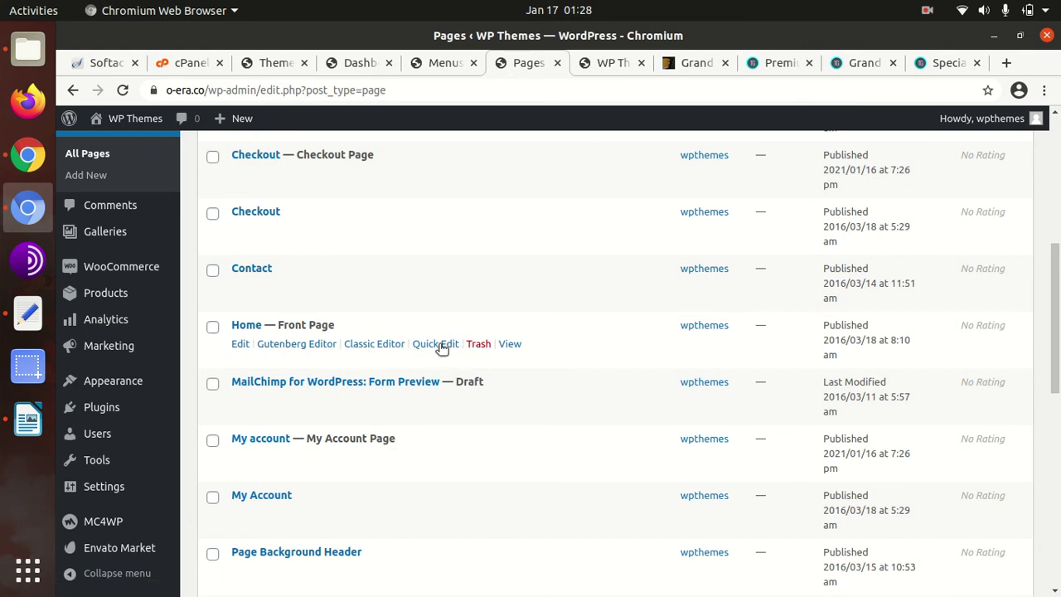
{"action": "left_click", "coordinate": [507, 346]}
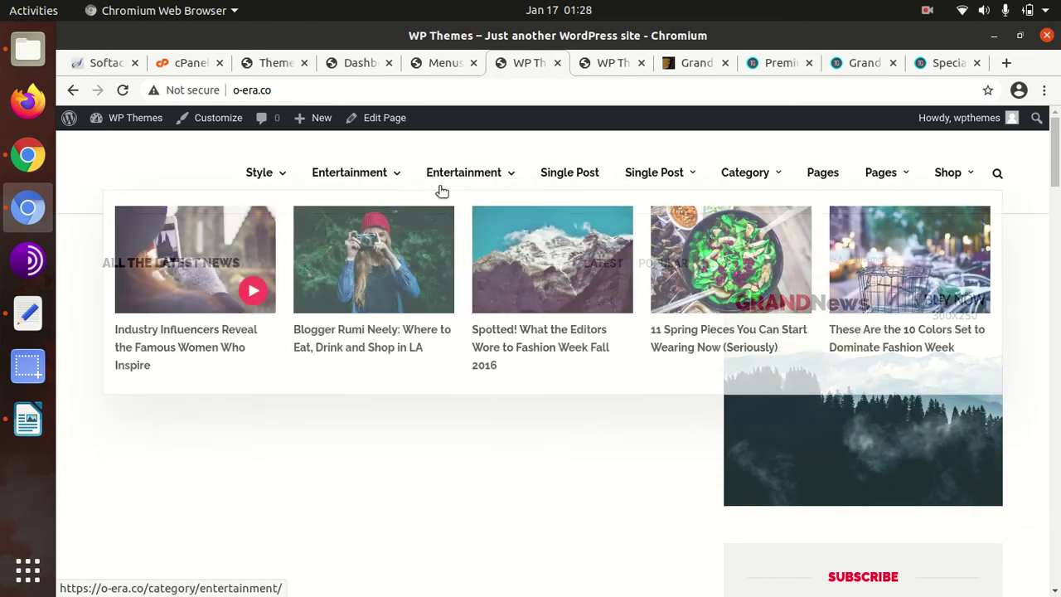
{"action": "mouse_move", "coordinate": [278, 181]}
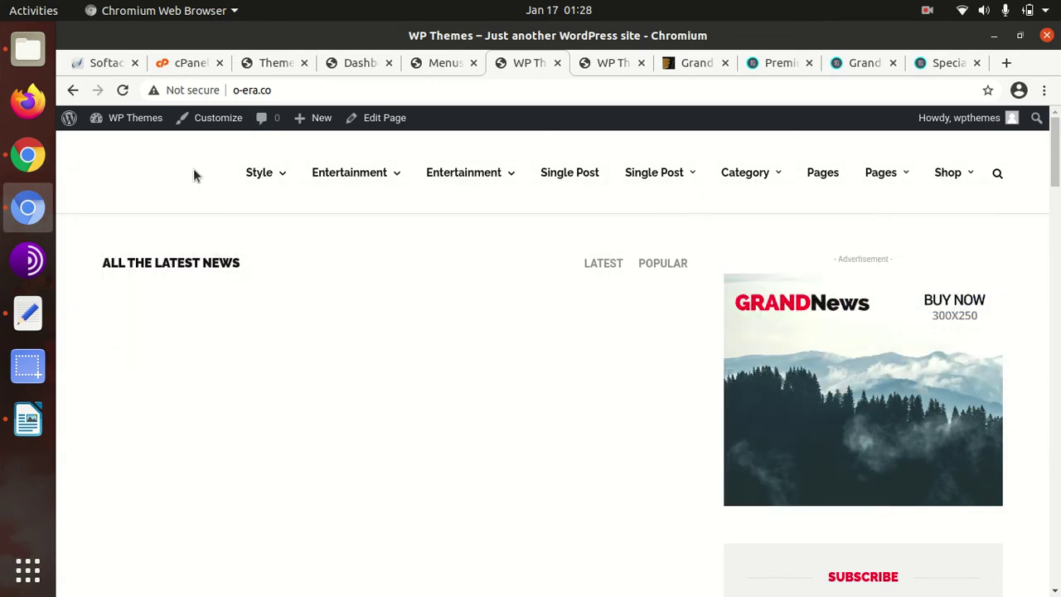
{"action": "scroll", "coordinate": [455, 370], "scroll_direction": "down", "scroll_amount": 4}
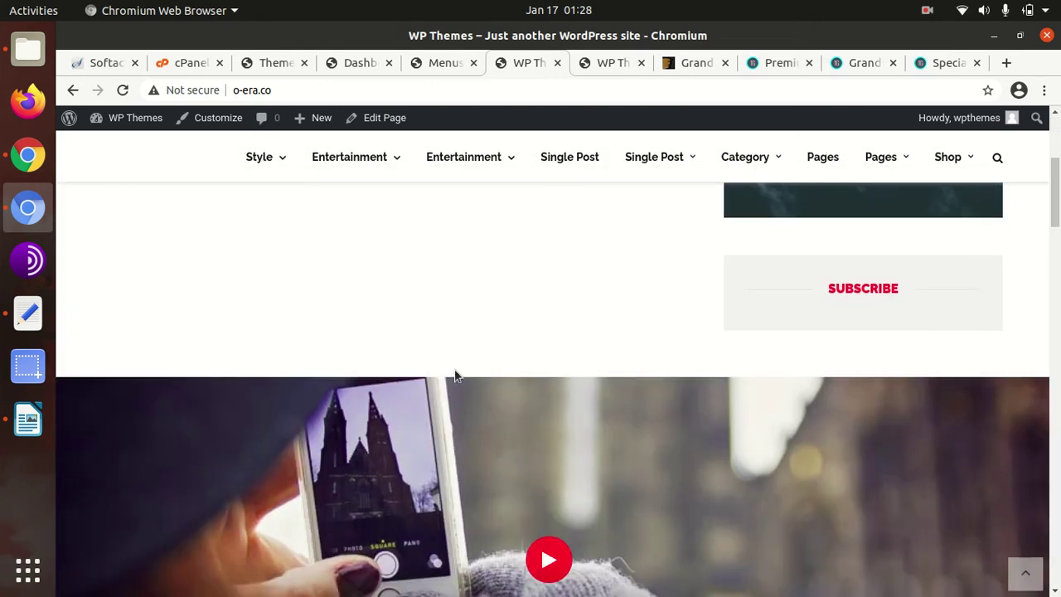
{"action": "scroll", "coordinate": [448, 372], "scroll_direction": "up", "scroll_amount": 3}
{"action": "scroll", "coordinate": [84, 288], "scroll_direction": "up", "scroll_amount": 1}
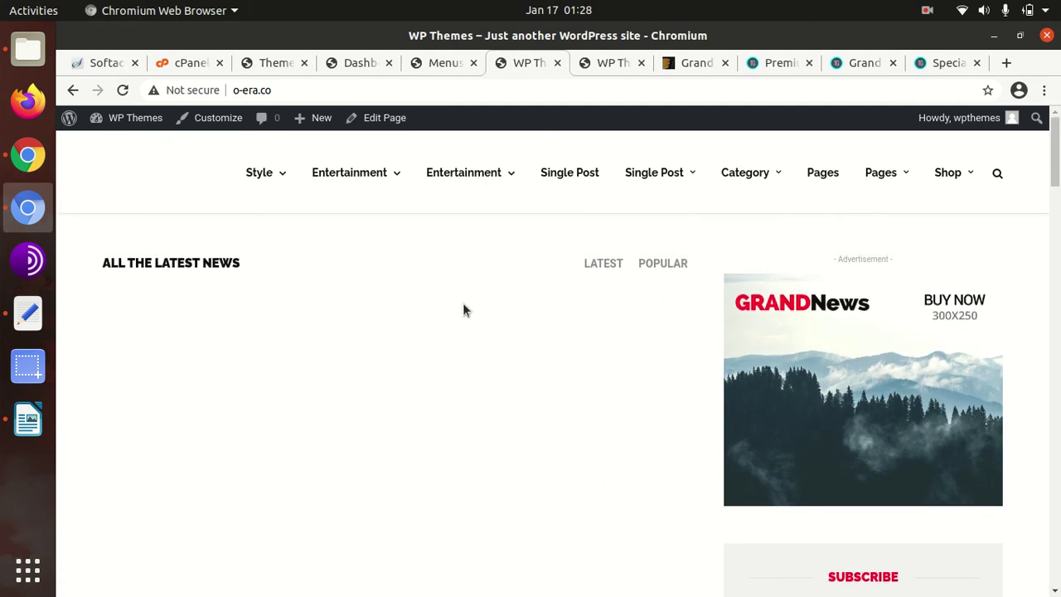
{"action": "scroll", "coordinate": [529, 308], "scroll_direction": "down", "scroll_amount": 5}
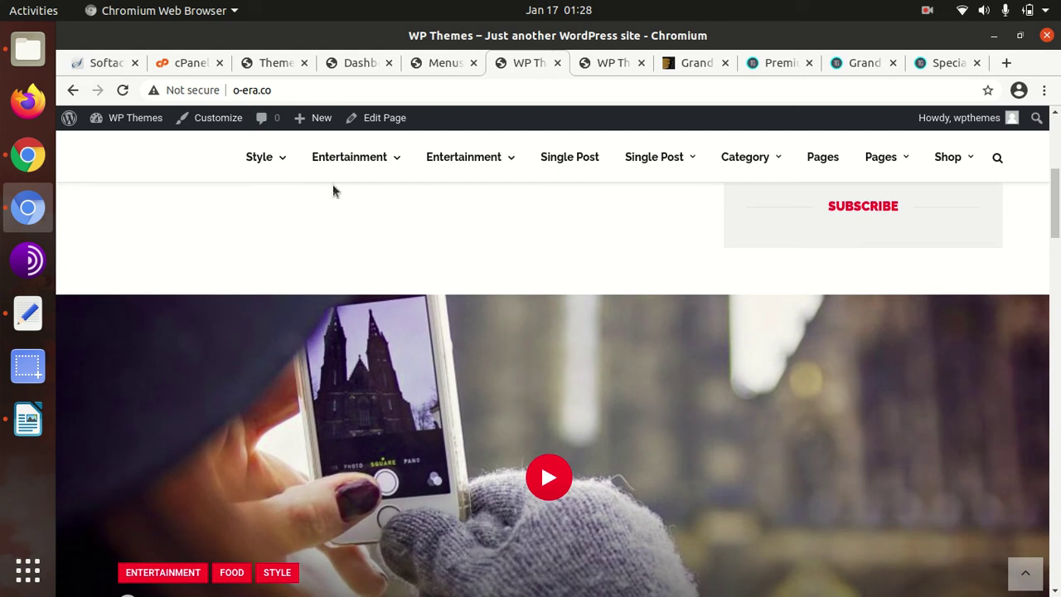
Step: Edit the Home page and set the category filter of its 3 Blog Posts Grid block to Entertainment, updating the block
{"action": "left_click", "coordinate": [373, 118]}
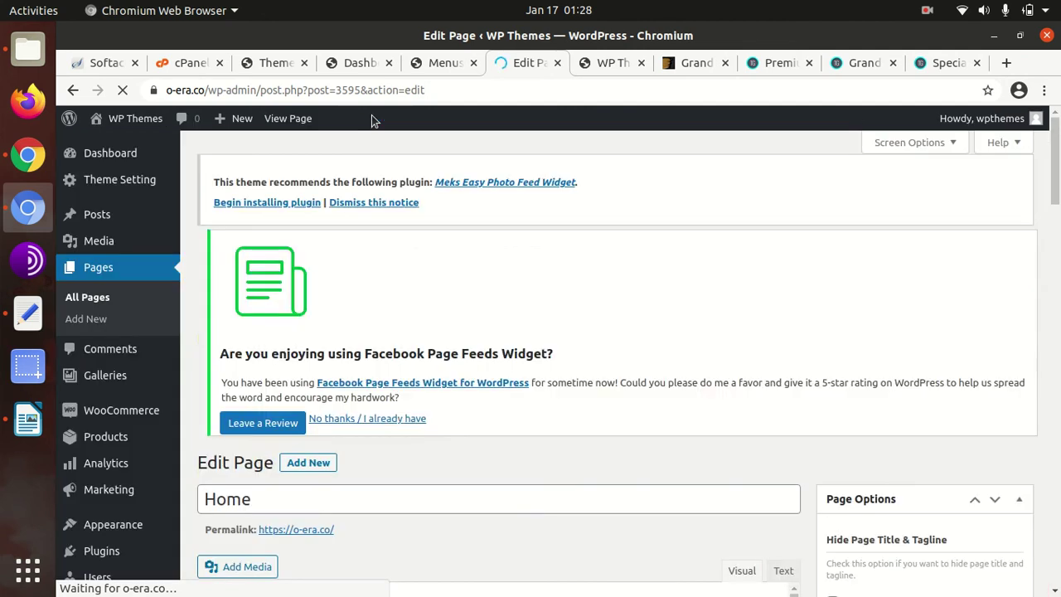
{"action": "scroll", "coordinate": [469, 304], "scroll_direction": "down", "scroll_amount": 5}
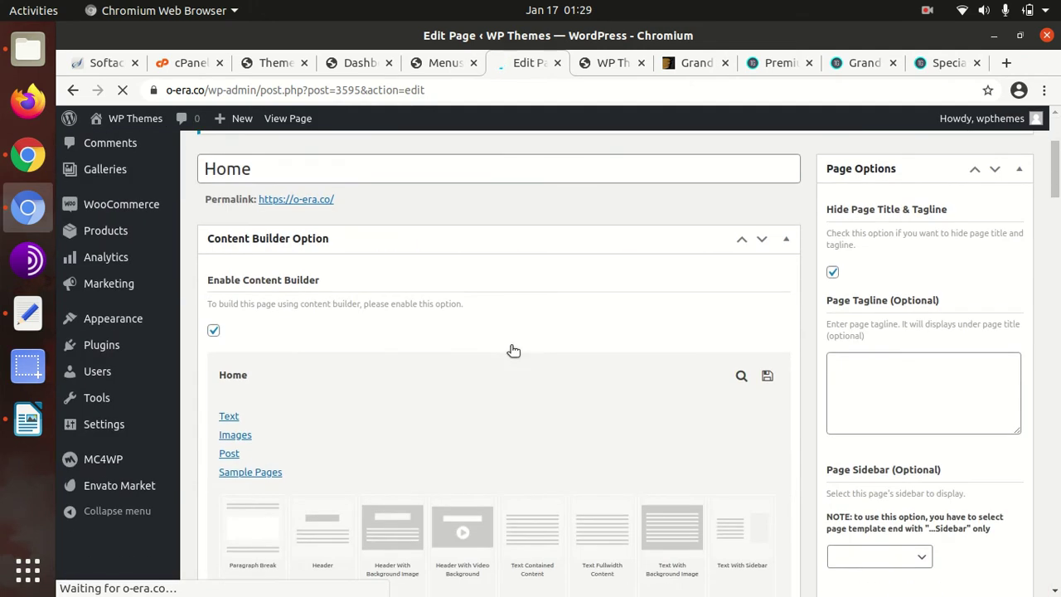
{"action": "scroll", "coordinate": [518, 369], "scroll_direction": "down", "scroll_amount": 4}
{"action": "left_click", "coordinate": [502, 377]}
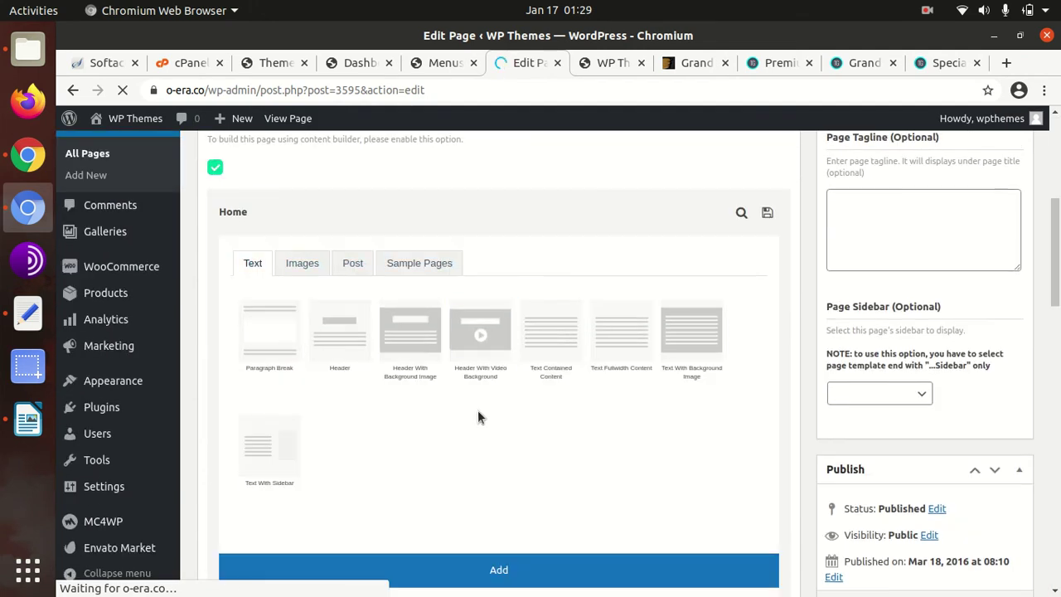
{"action": "scroll", "coordinate": [442, 423], "scroll_direction": "down", "scroll_amount": 5}
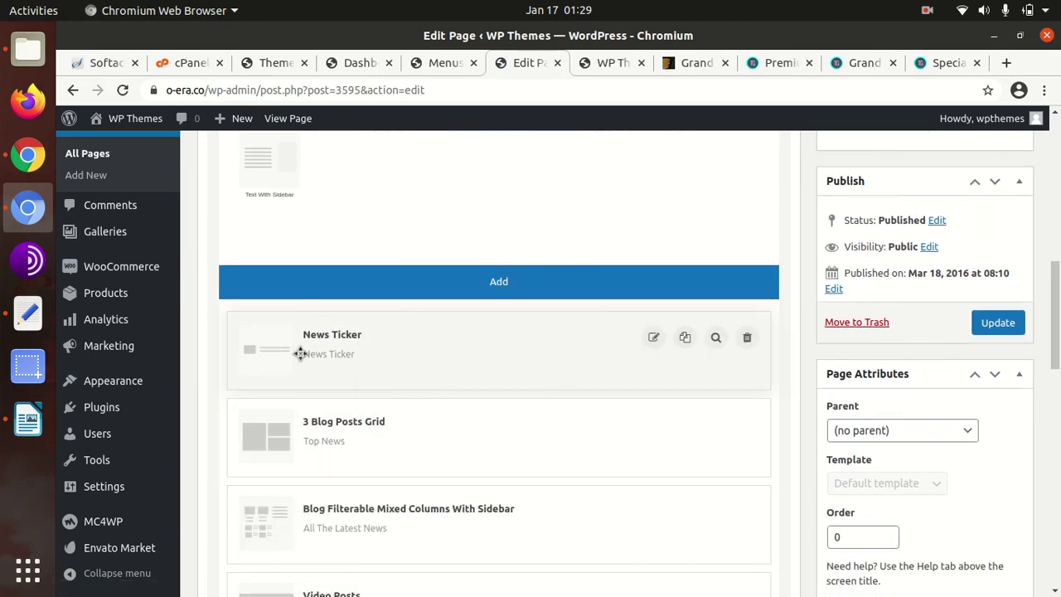
{"action": "scroll", "coordinate": [384, 405], "scroll_direction": "down", "scroll_amount": 1}
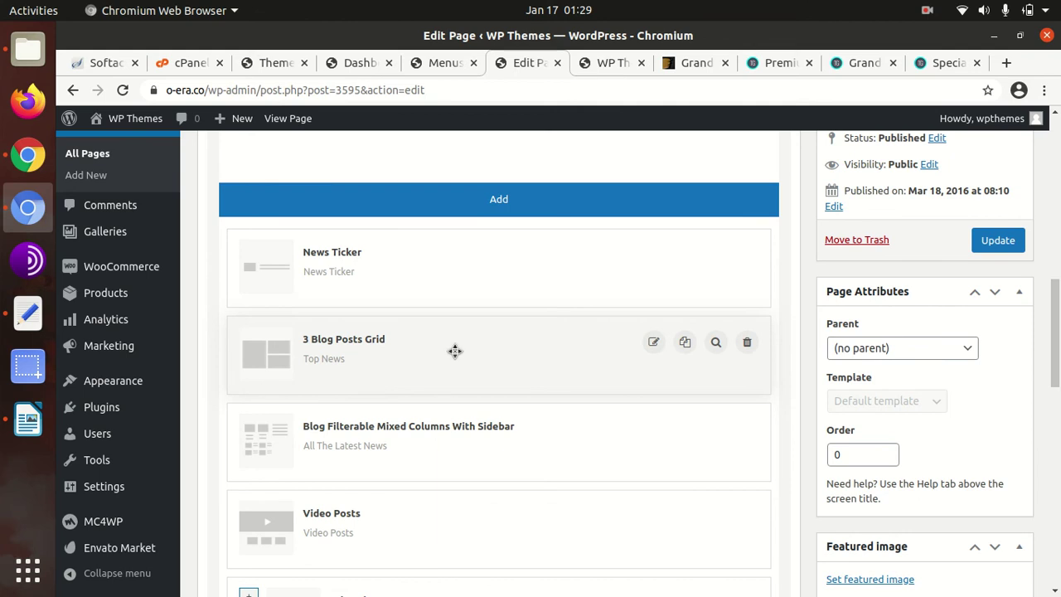
{"action": "left_click", "coordinate": [653, 343]}
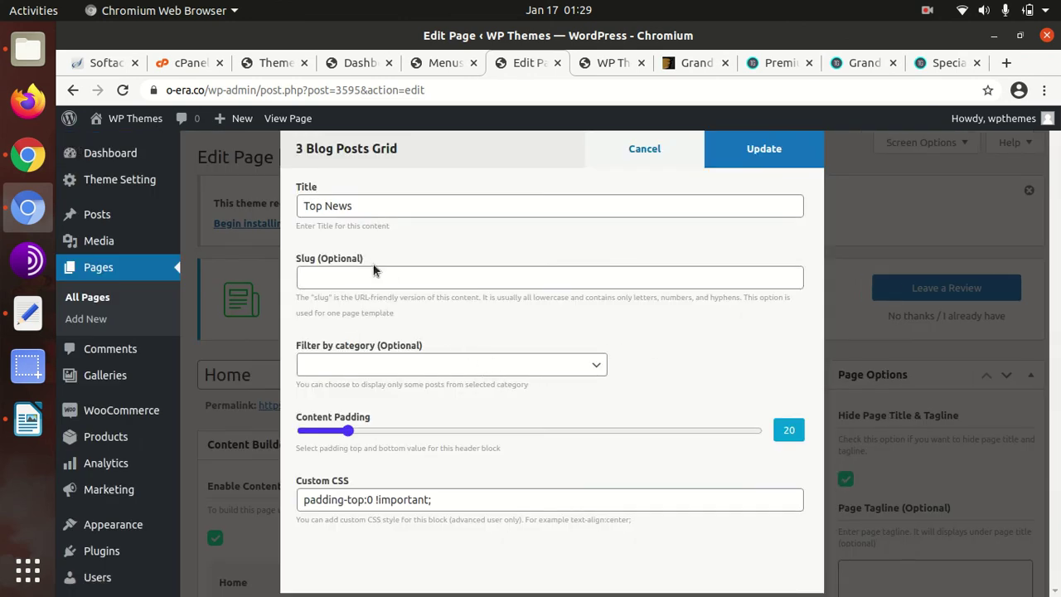
{"action": "left_click", "coordinate": [395, 369]}
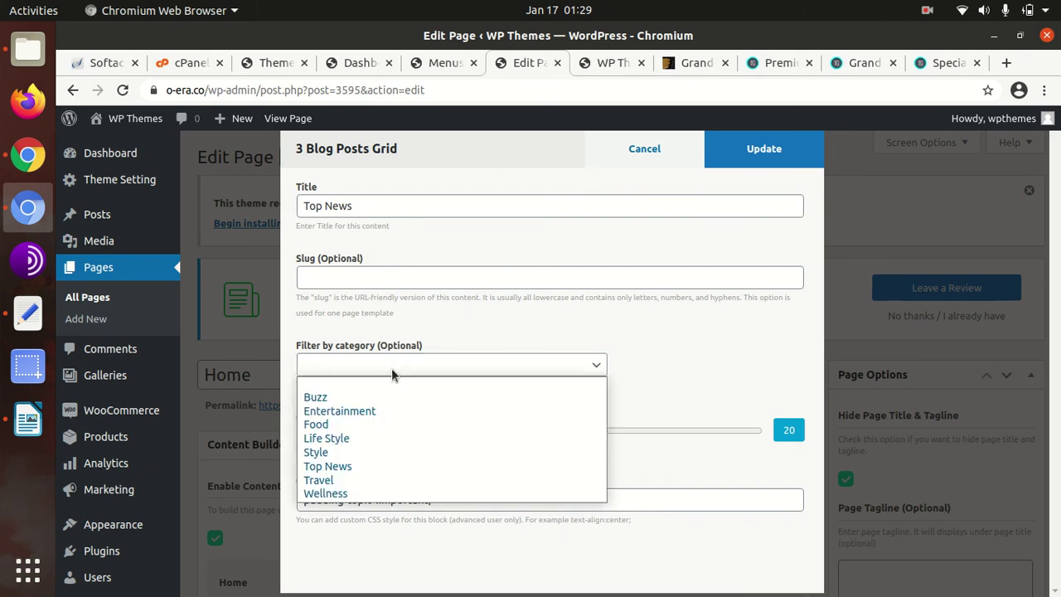
{"action": "left_click", "coordinate": [365, 412]}
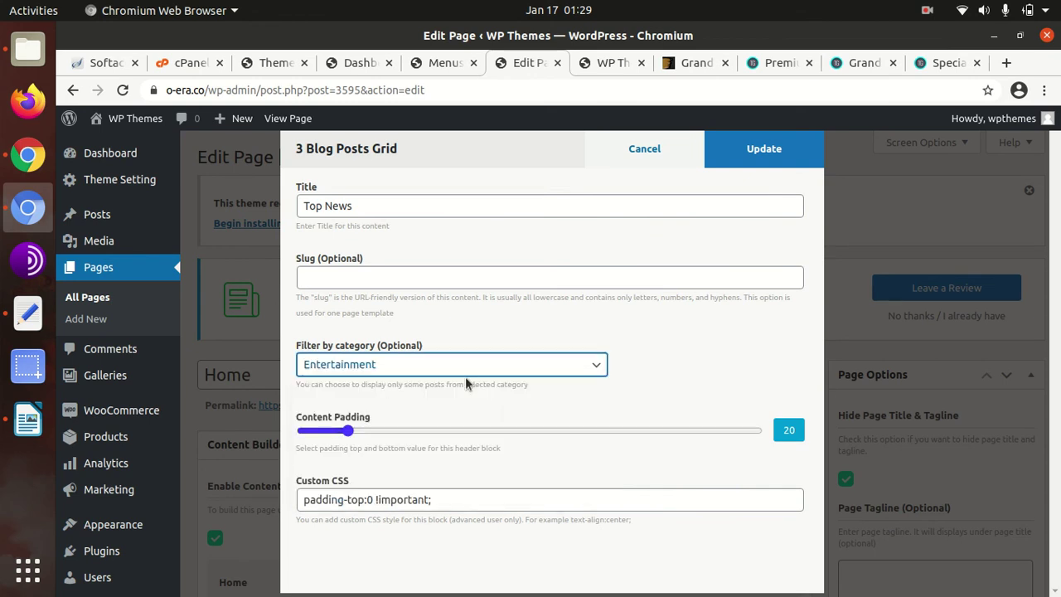
{"action": "left_click", "coordinate": [754, 153]}
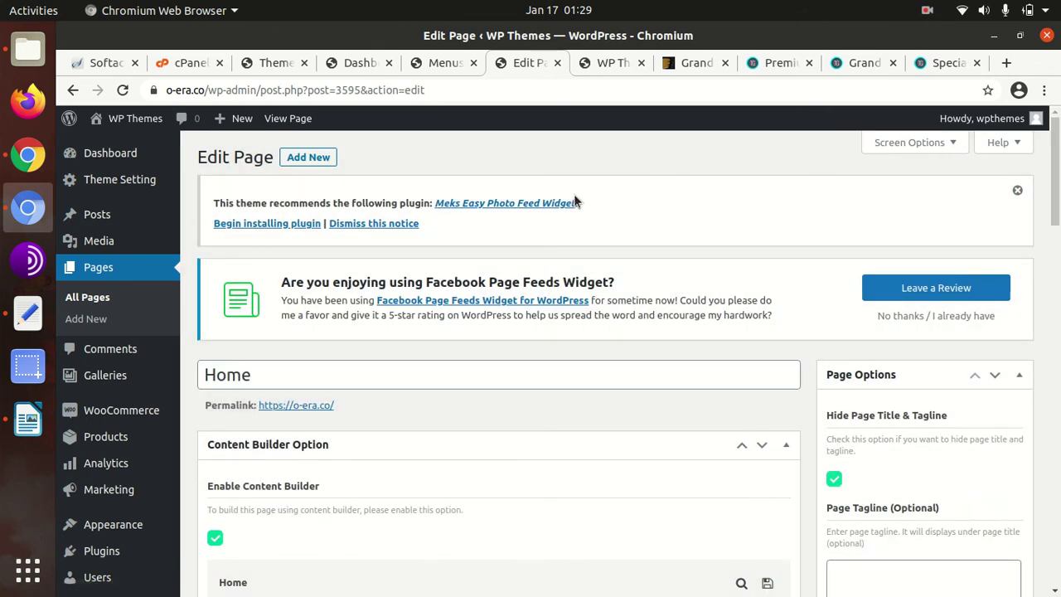
Step: Open the list of all posts in a new tab and examine the categories assigned to each post
{"action": "mouse_move", "coordinate": [97, 226]}
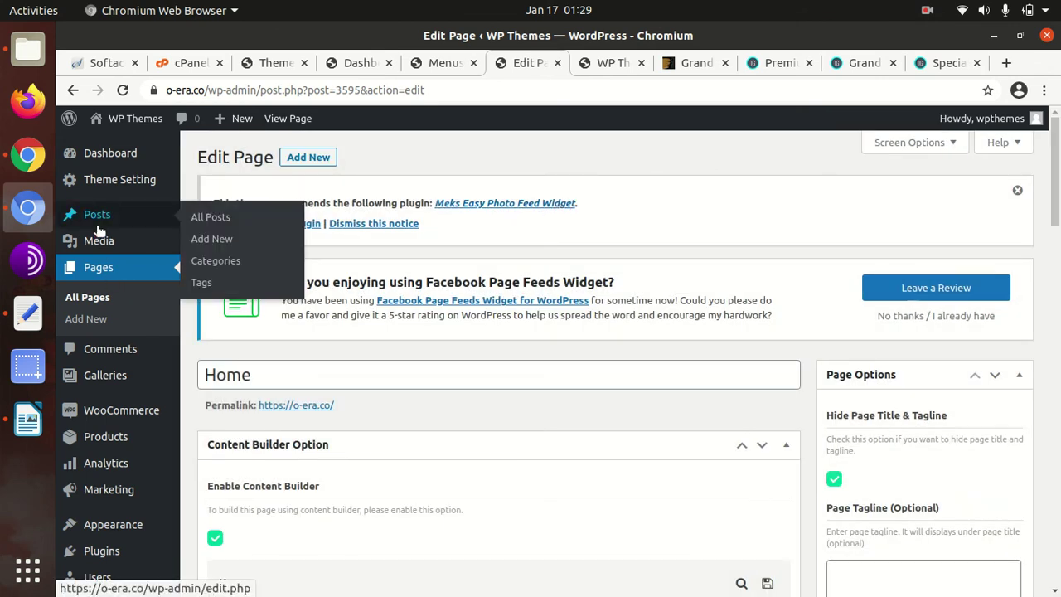
{"action": "middle_click", "coordinate": [204, 216]}
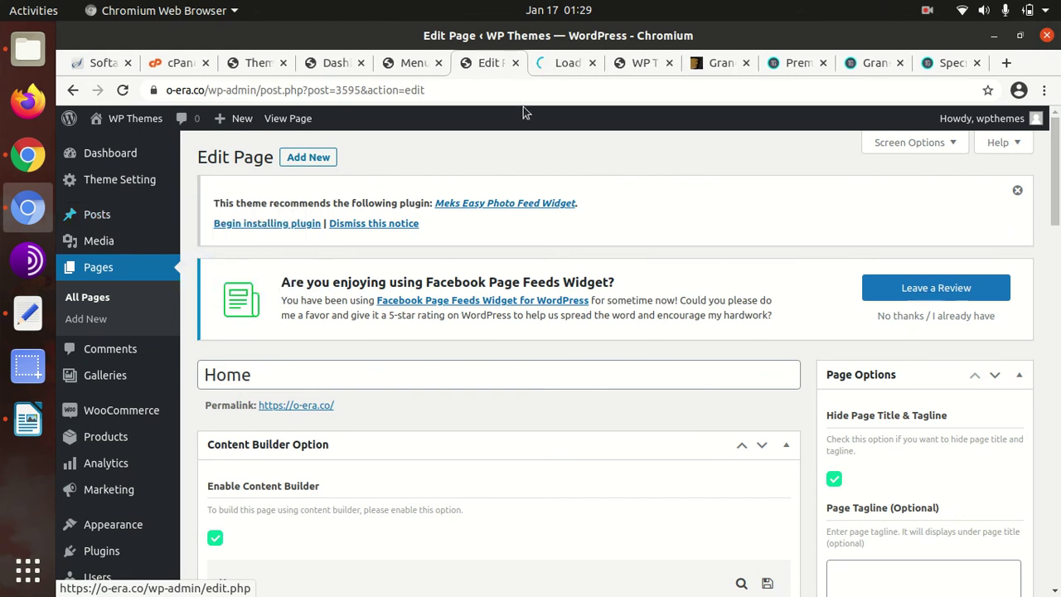
{"action": "left_click", "coordinate": [558, 70]}
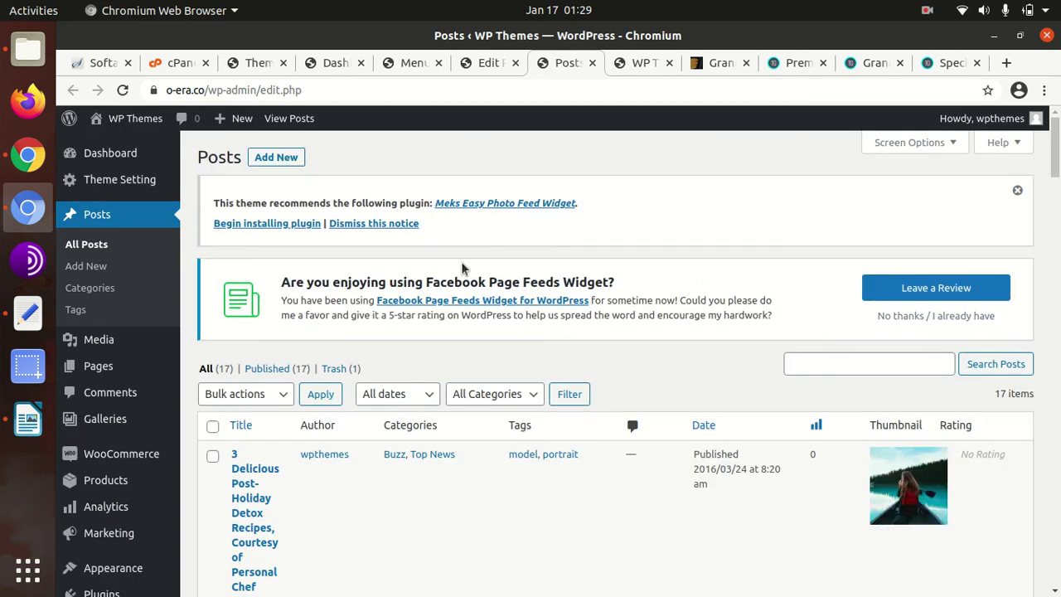
{"action": "scroll", "coordinate": [472, 332], "scroll_direction": "down", "scroll_amount": 1}
{"action": "scroll", "coordinate": [473, 348], "scroll_direction": "down", "scroll_amount": 6}
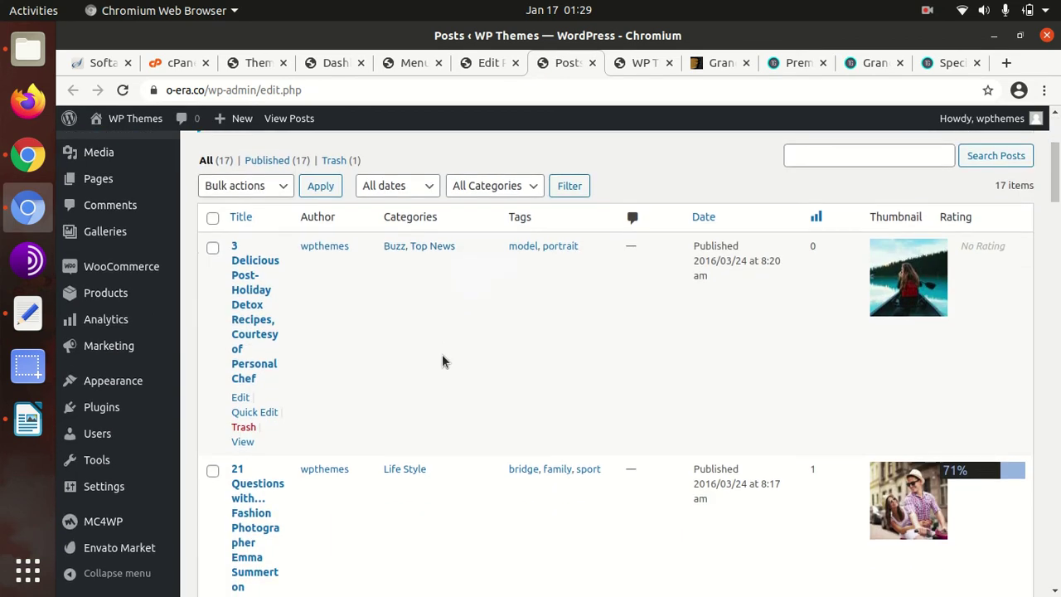
{"action": "scroll", "coordinate": [434, 331], "scroll_direction": "down", "scroll_amount": 6}
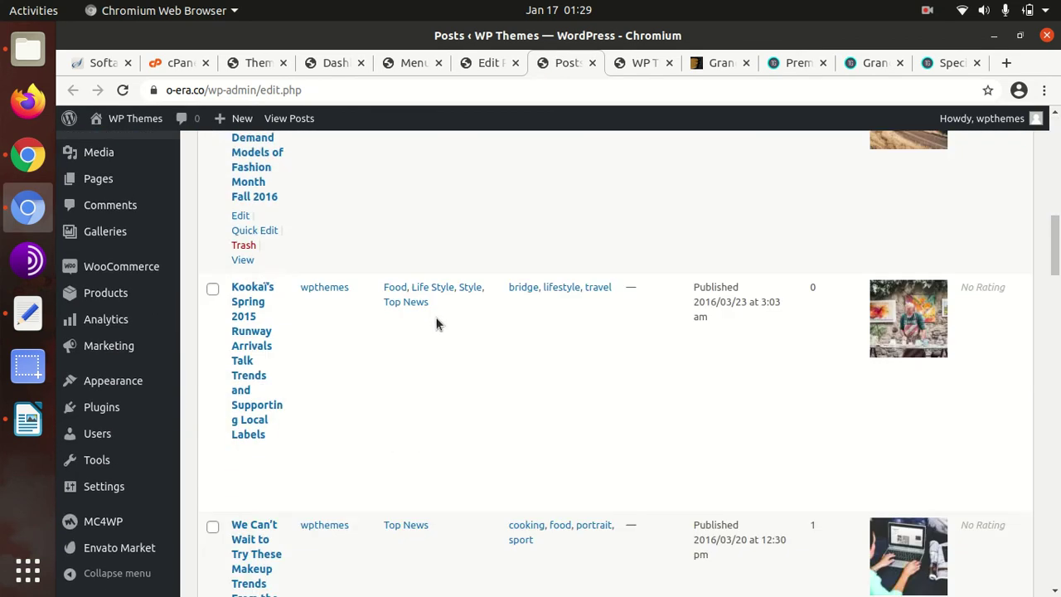
{"action": "scroll", "coordinate": [437, 325], "scroll_direction": "down", "scroll_amount": 5}
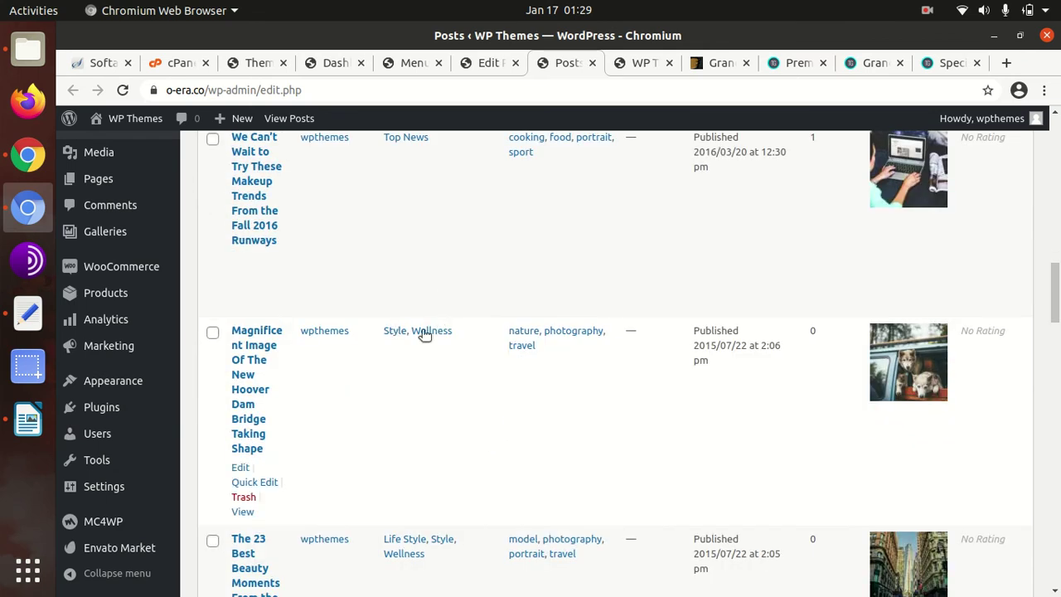
{"action": "scroll", "coordinate": [439, 340], "scroll_direction": "down", "scroll_amount": 5}
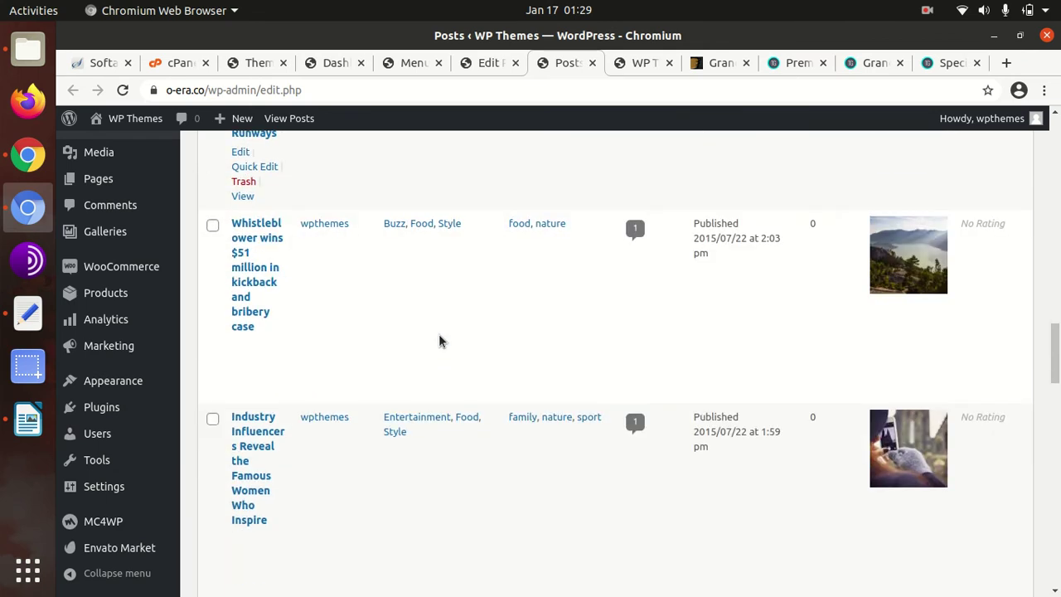
{"action": "scroll", "coordinate": [457, 332], "scroll_direction": "down", "scroll_amount": 7}
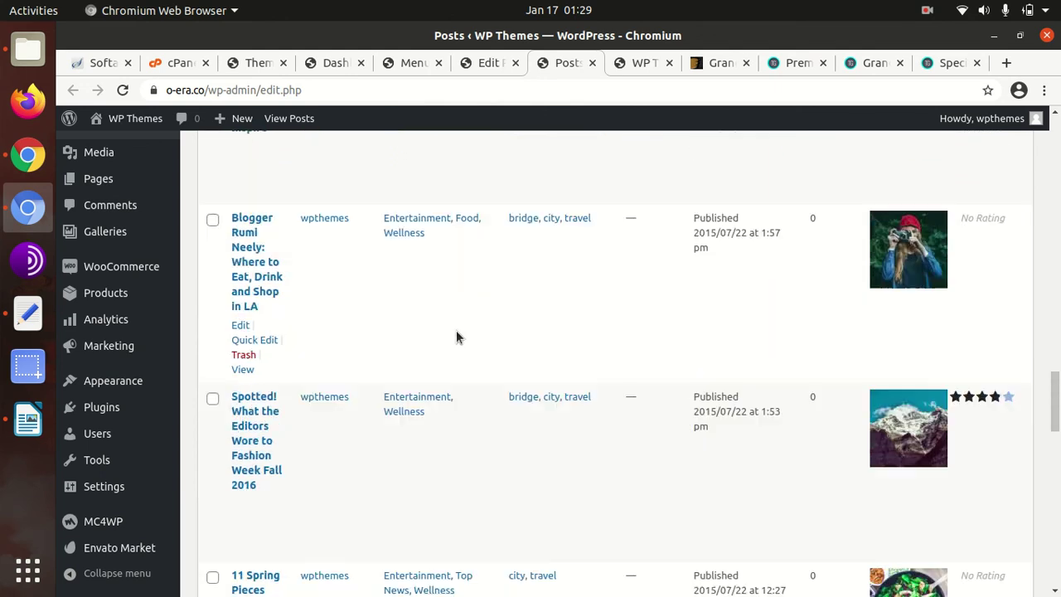
{"action": "scroll", "coordinate": [457, 331], "scroll_direction": "down", "scroll_amount": 12}
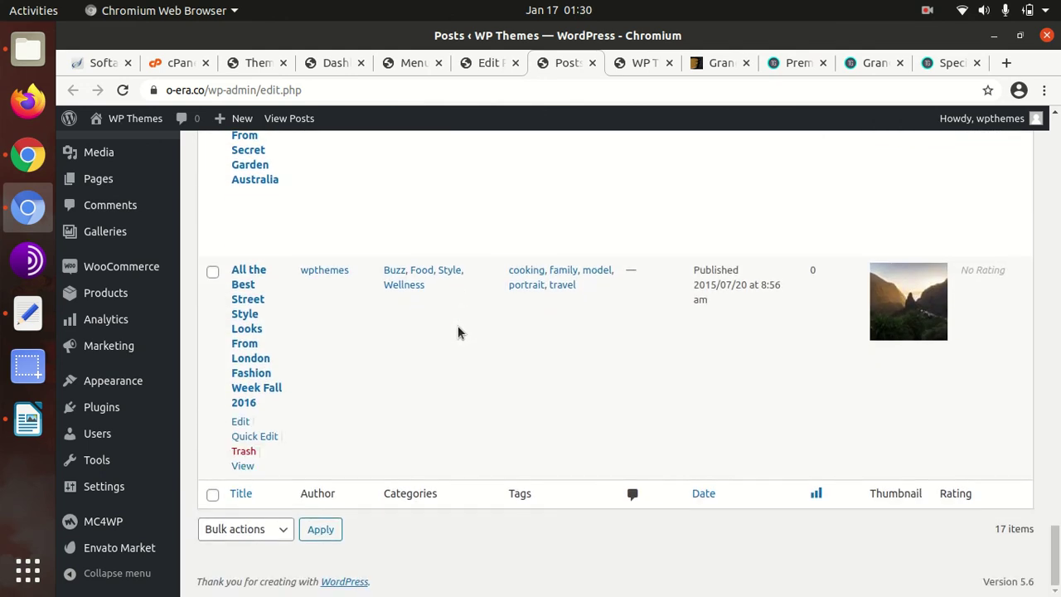
{"action": "scroll", "coordinate": [458, 331], "scroll_direction": "up", "scroll_amount": 4}
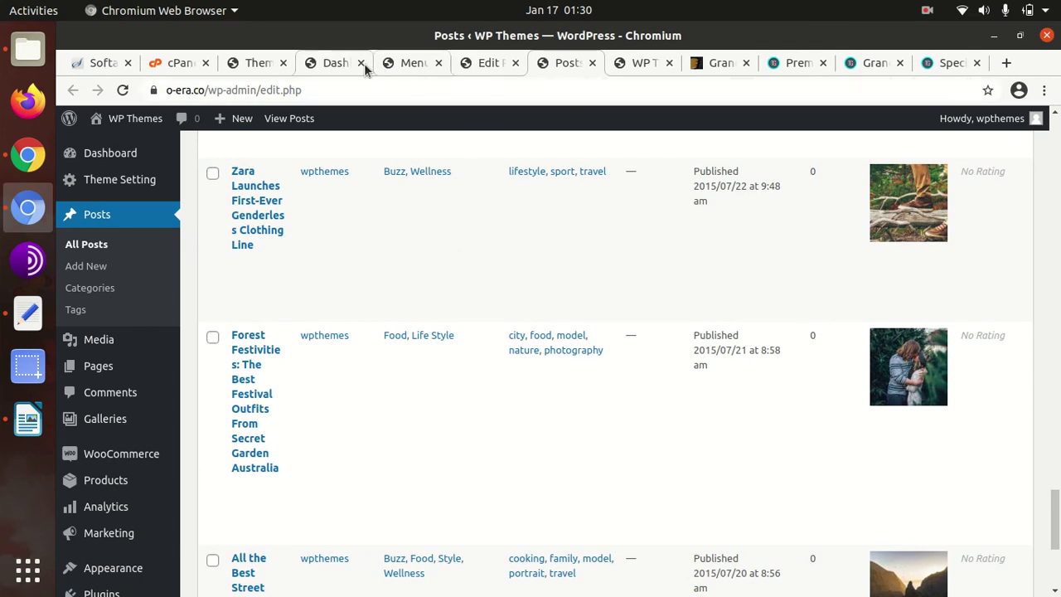
Step: Return to the Home page editor, stay on the page despite unsaved changes, and update the page
{"action": "left_click", "coordinate": [490, 63]}
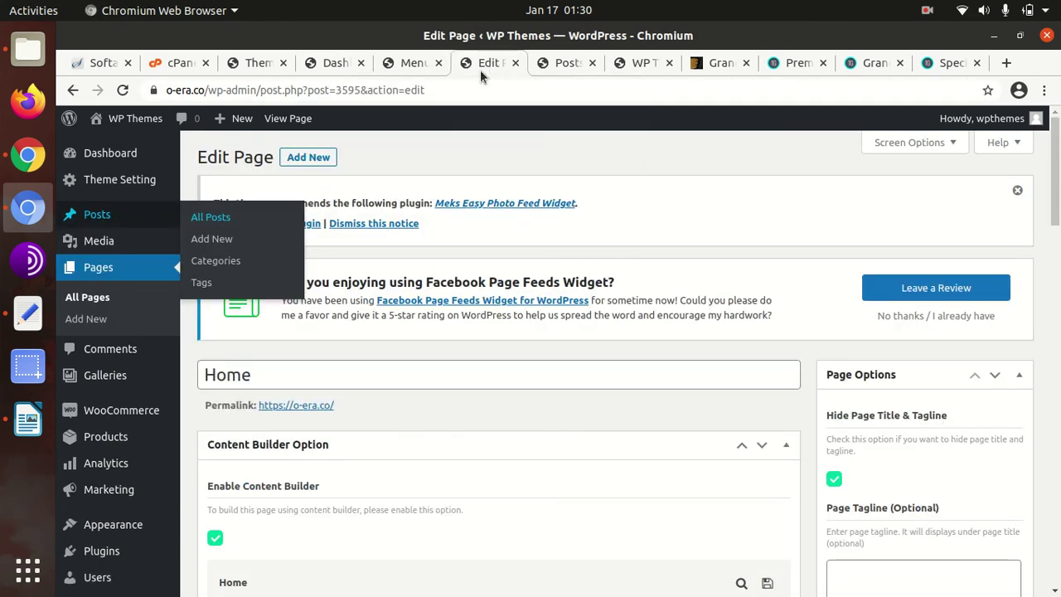
{"action": "left_click", "coordinate": [297, 121]}
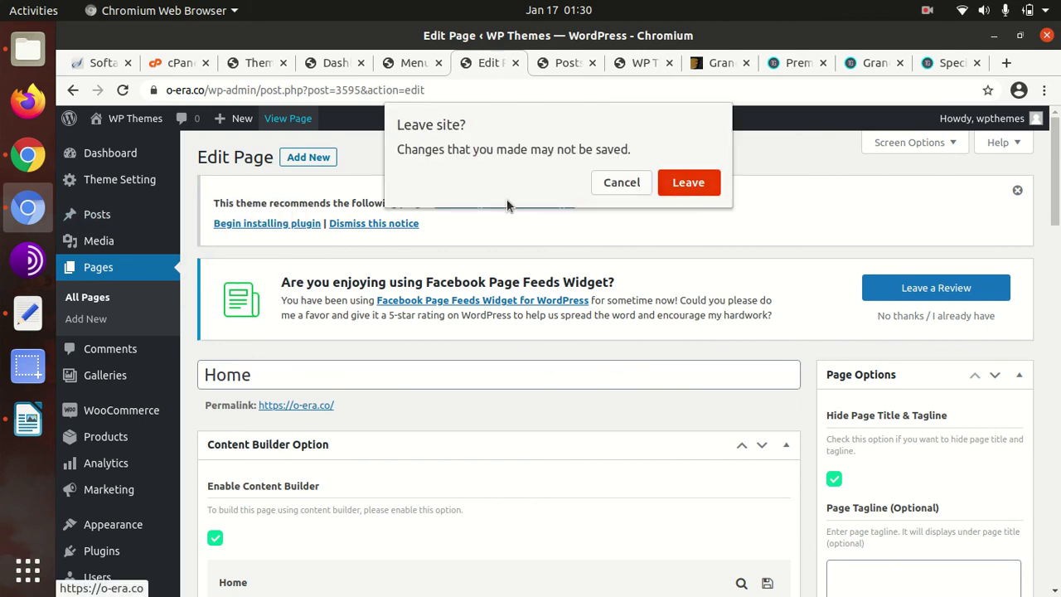
{"action": "left_click", "coordinate": [622, 182]}
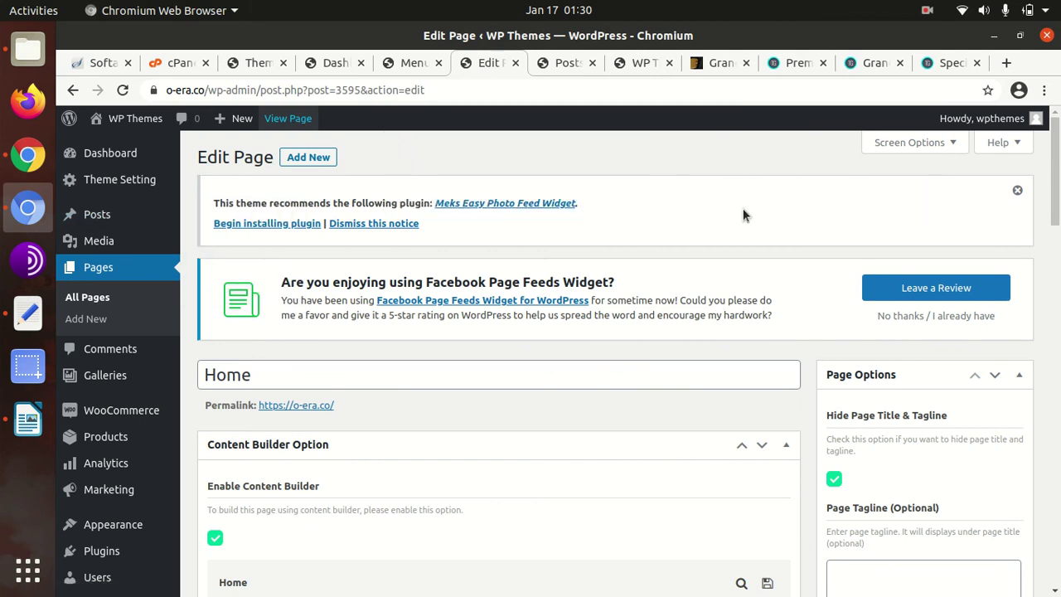
{"action": "scroll", "coordinate": [743, 210], "scroll_direction": "down", "scroll_amount": 3}
{"action": "scroll", "coordinate": [743, 209], "scroll_direction": "down", "scroll_amount": 6}
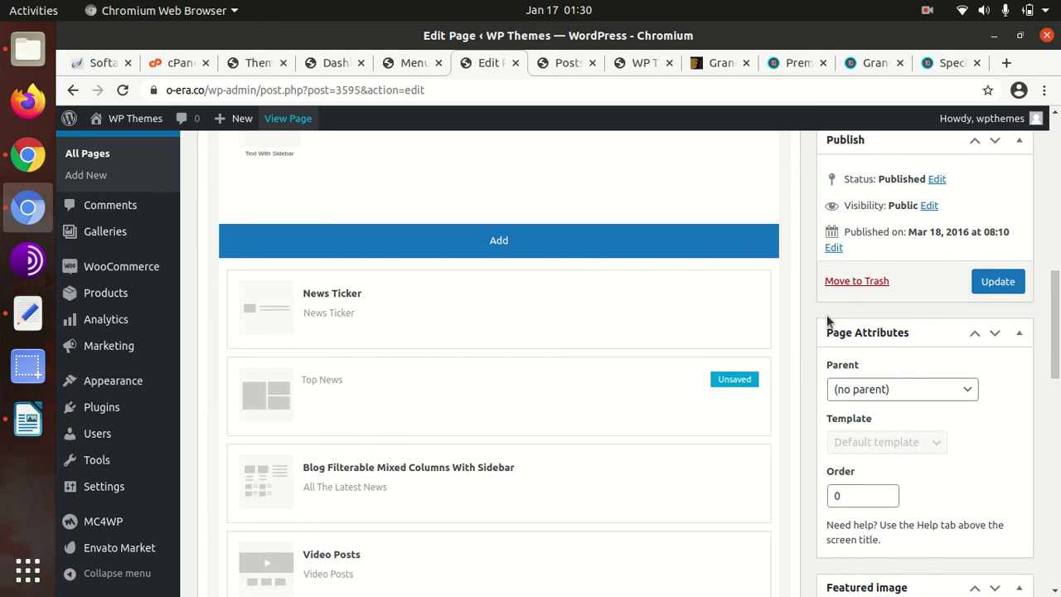
{"action": "left_click", "coordinate": [998, 282]}
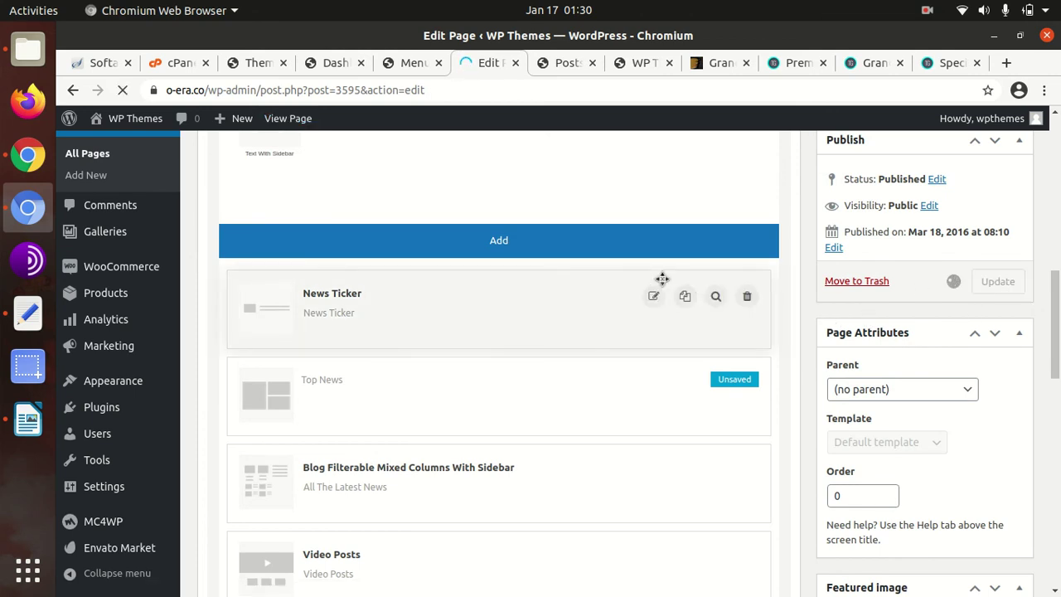
{"action": "scroll", "coordinate": [373, 326], "scroll_direction": "down", "scroll_amount": 4}
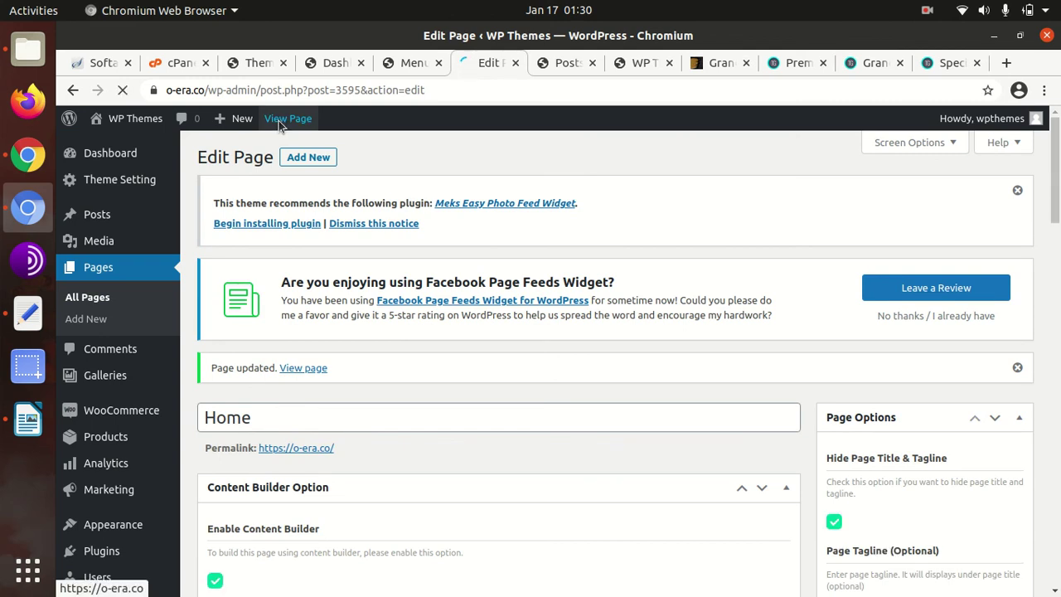
Step: View the Home page on the site and examine its top news grid, All The Latest News section, Style submenu and video posts
{"action": "left_click", "coordinate": [280, 123]}
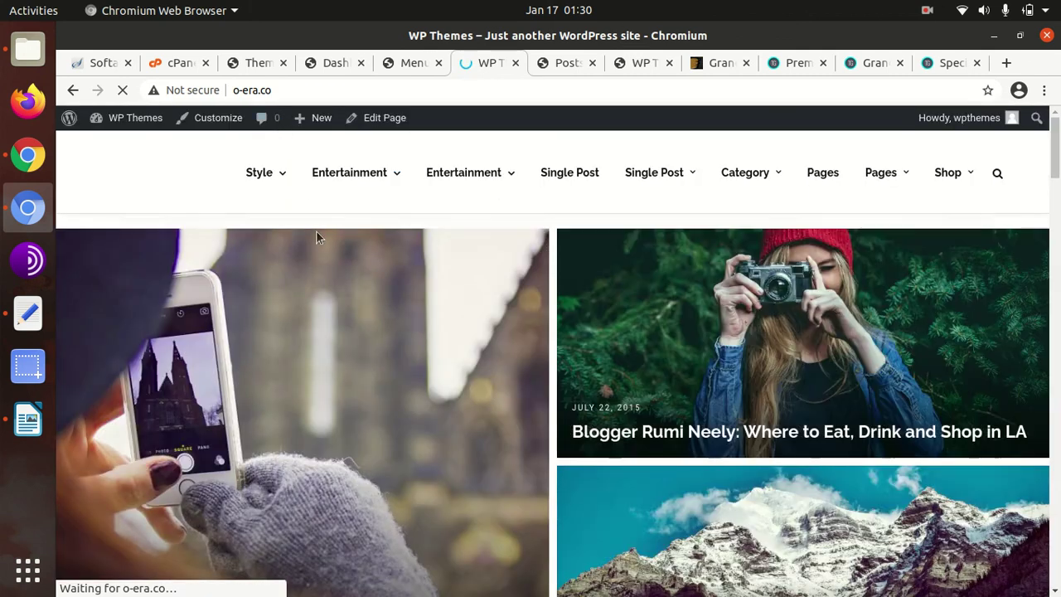
{"action": "scroll", "coordinate": [572, 324], "scroll_direction": "down", "scroll_amount": 8}
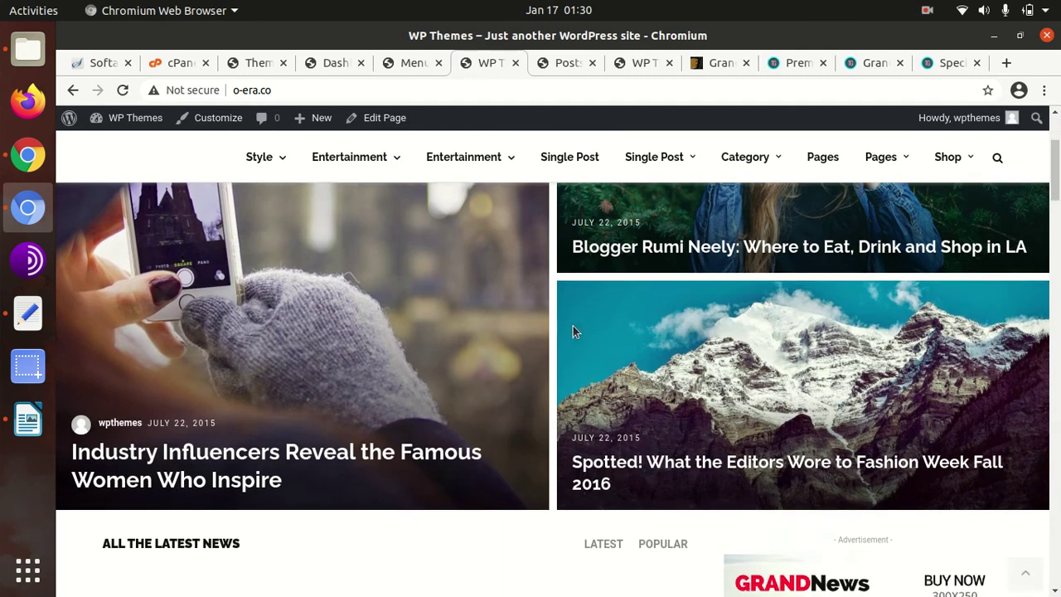
{"action": "scroll", "coordinate": [572, 324], "scroll_direction": "up", "scroll_amount": 2}
{"action": "scroll", "coordinate": [356, 395], "scroll_direction": "up", "scroll_amount": 4}
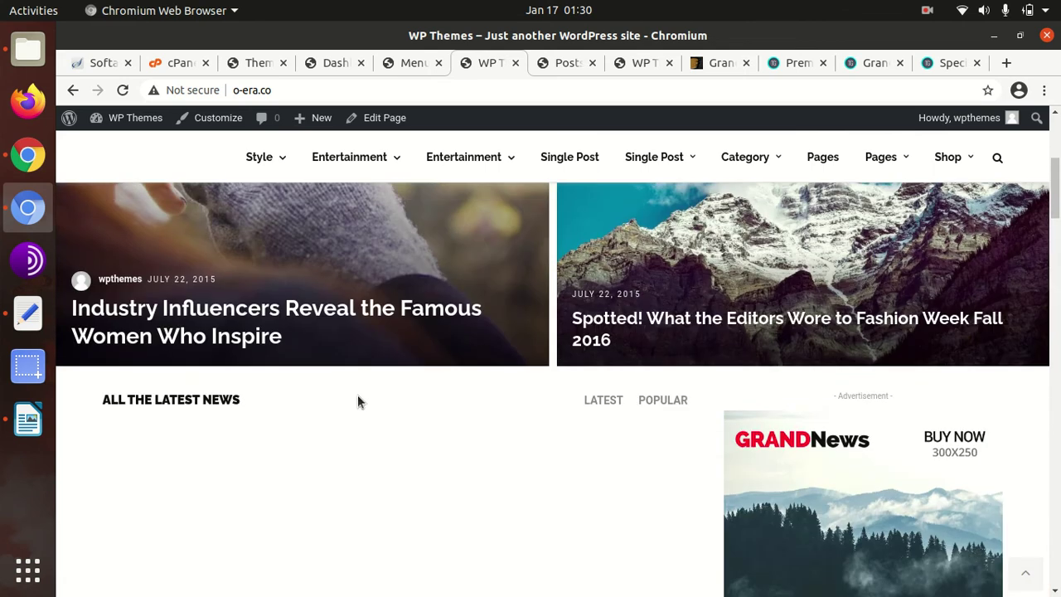
{"action": "scroll", "coordinate": [354, 390], "scroll_direction": "down", "scroll_amount": 5}
{"action": "scroll", "coordinate": [352, 391], "scroll_direction": "down", "scroll_amount": 2}
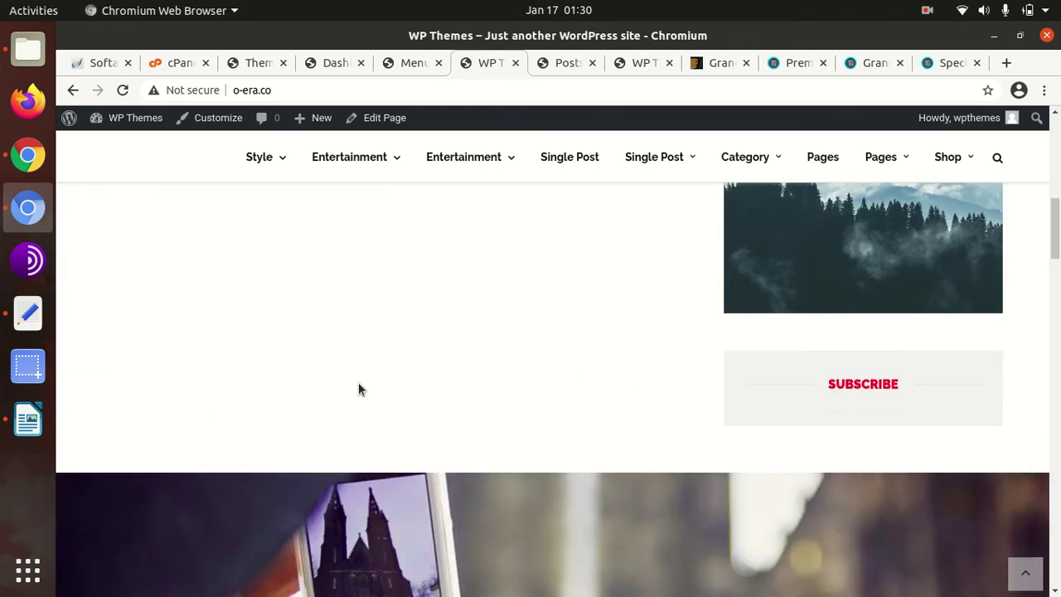
{"action": "scroll", "coordinate": [441, 313], "scroll_direction": "down", "scroll_amount": 2}
{"action": "scroll", "coordinate": [442, 318], "scroll_direction": "up", "scroll_amount": 3}
{"action": "scroll", "coordinate": [442, 317], "scroll_direction": "up", "scroll_amount": 7}
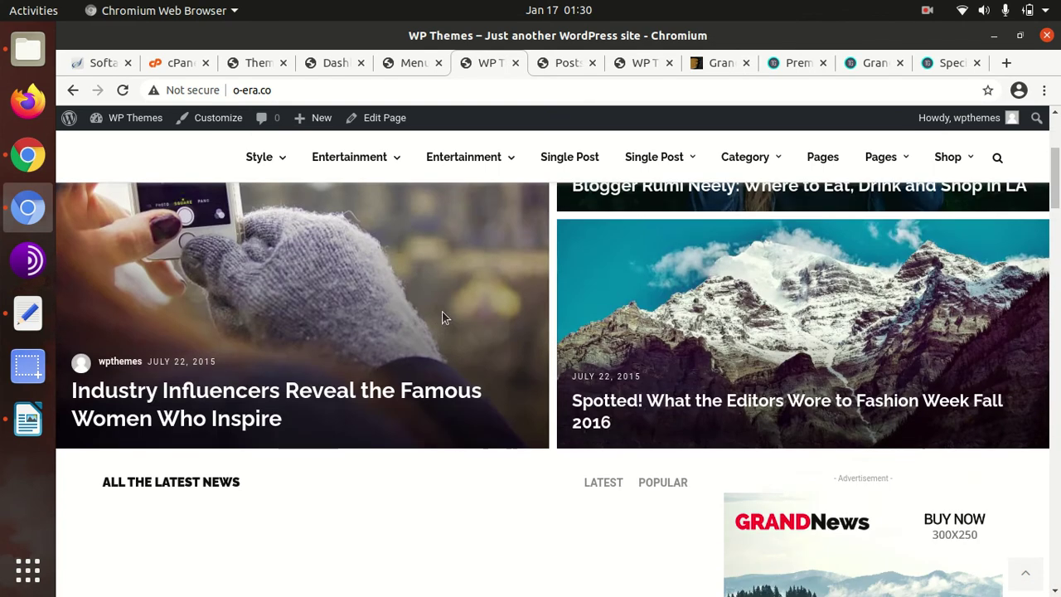
{"action": "scroll", "coordinate": [415, 324], "scroll_direction": "down", "scroll_amount": 2}
{"action": "scroll", "coordinate": [408, 322], "scroll_direction": "up", "scroll_amount": 3}
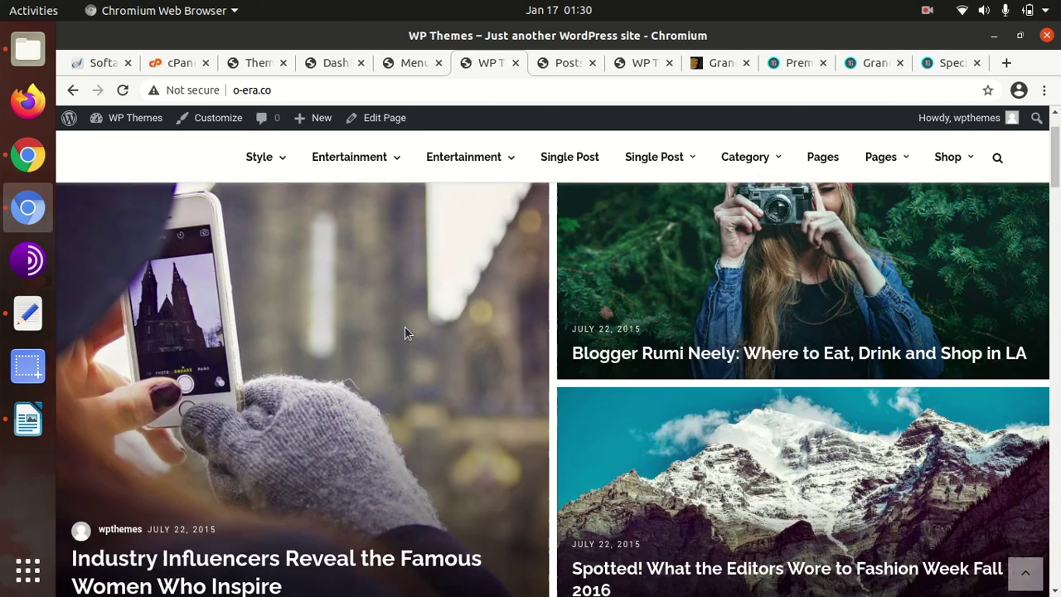
{"action": "mouse_move", "coordinate": [259, 175]}
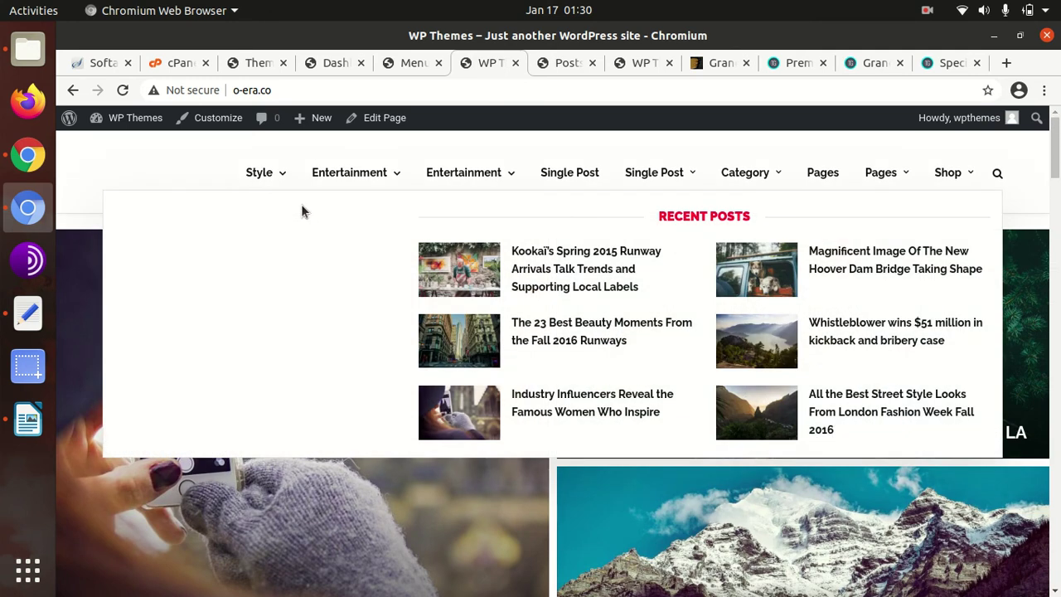
{"action": "scroll", "coordinate": [370, 323], "scroll_direction": "down", "scroll_amount": 5}
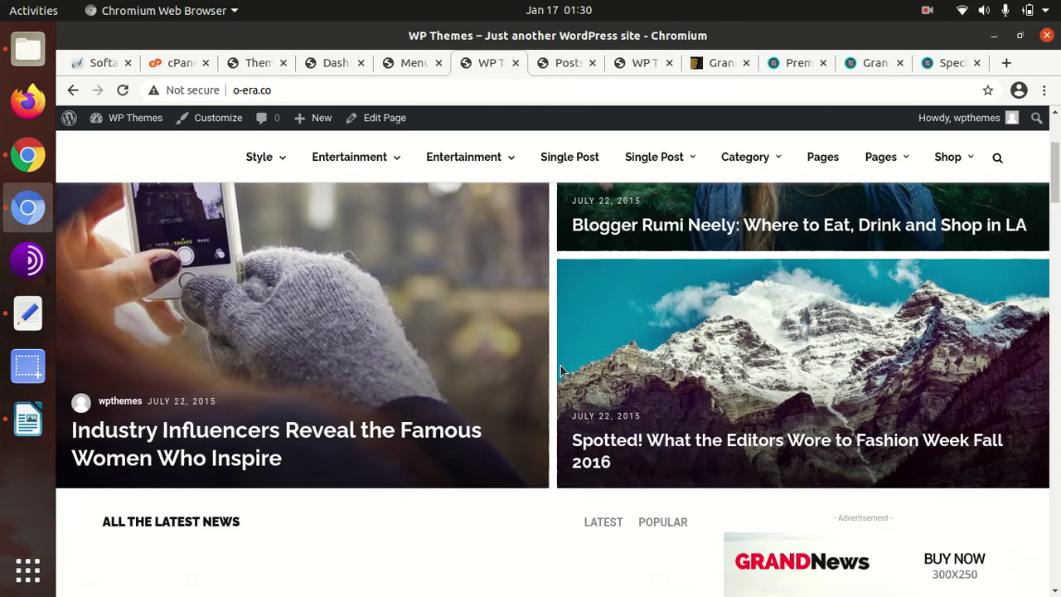
{"action": "scroll", "coordinate": [470, 353], "scroll_direction": "down", "scroll_amount": 7}
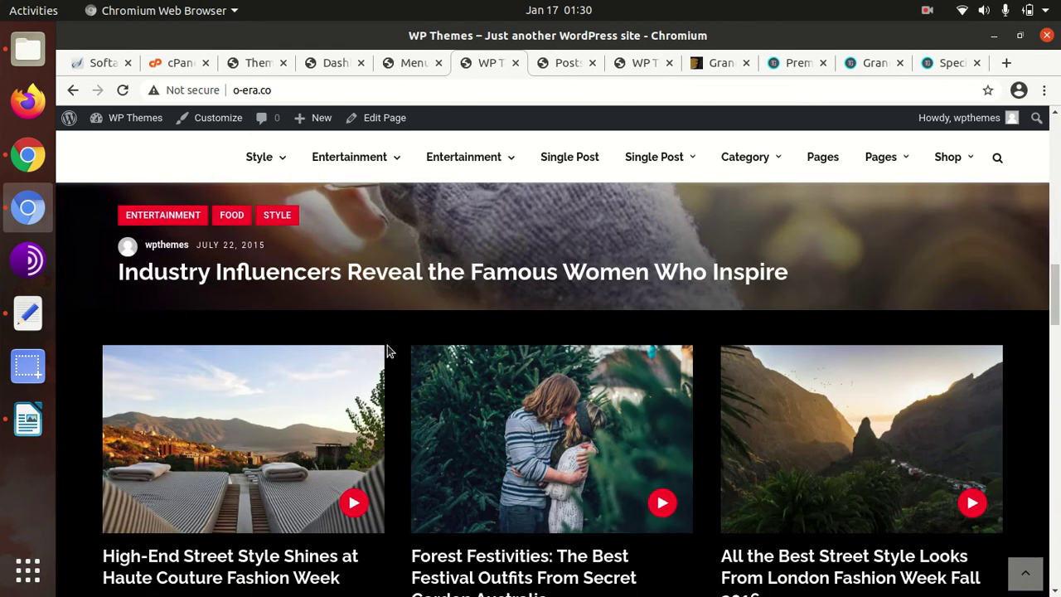
{"action": "scroll", "coordinate": [387, 348], "scroll_direction": "down", "scroll_amount": 5}
Step: Open the "Where to Eat, Drink and Shop in LA" post from the second Entertainment menu and look through its layout
{"action": "mouse_move", "coordinate": [435, 161]}
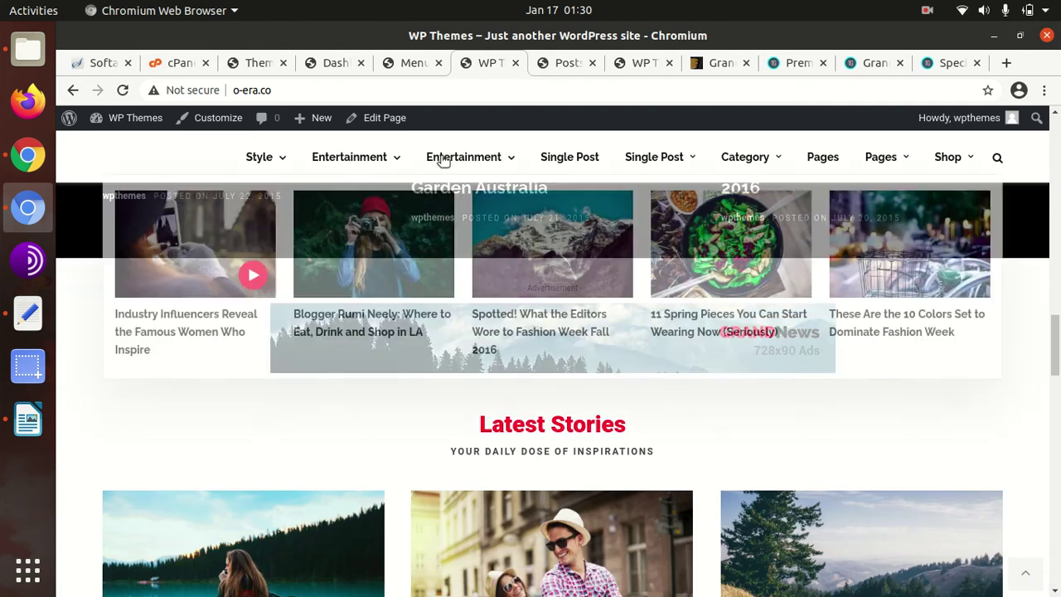
{"action": "left_click", "coordinate": [421, 245]}
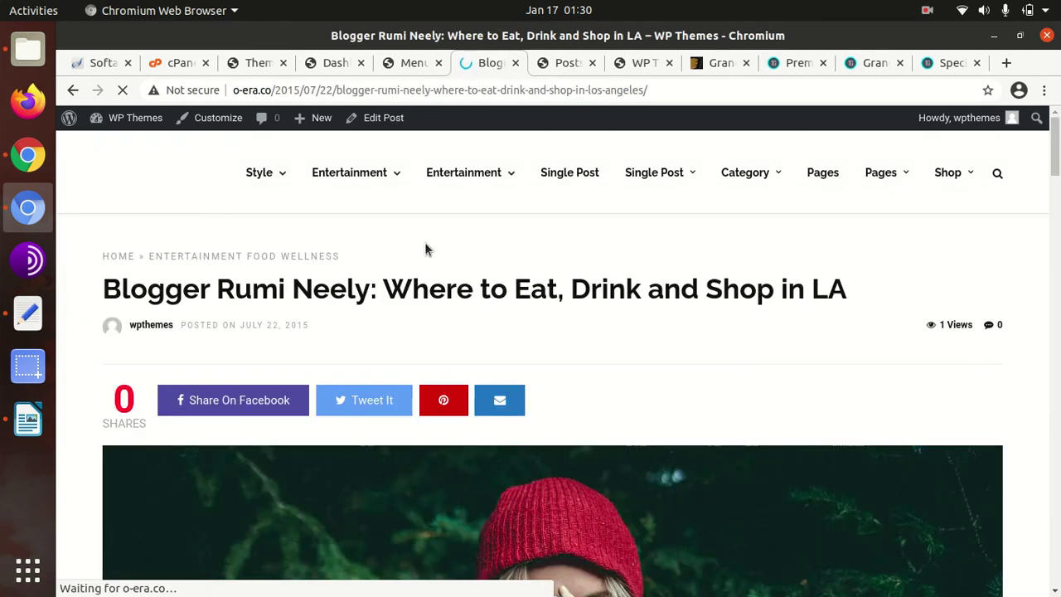
{"action": "scroll", "coordinate": [465, 313], "scroll_direction": "down", "scroll_amount": 10}
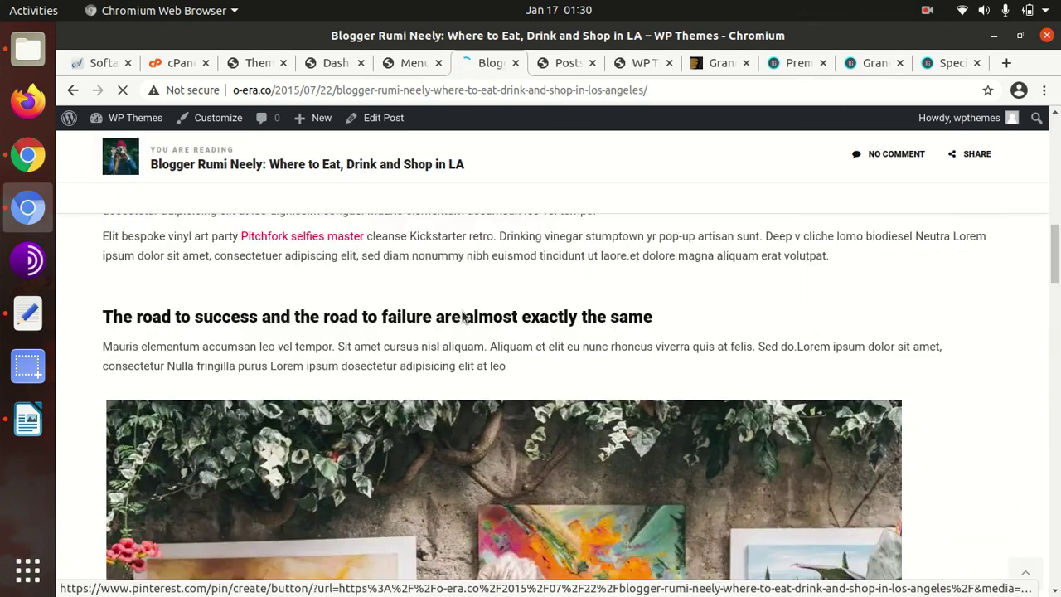
{"action": "scroll", "coordinate": [464, 317], "scroll_direction": "down", "scroll_amount": 10}
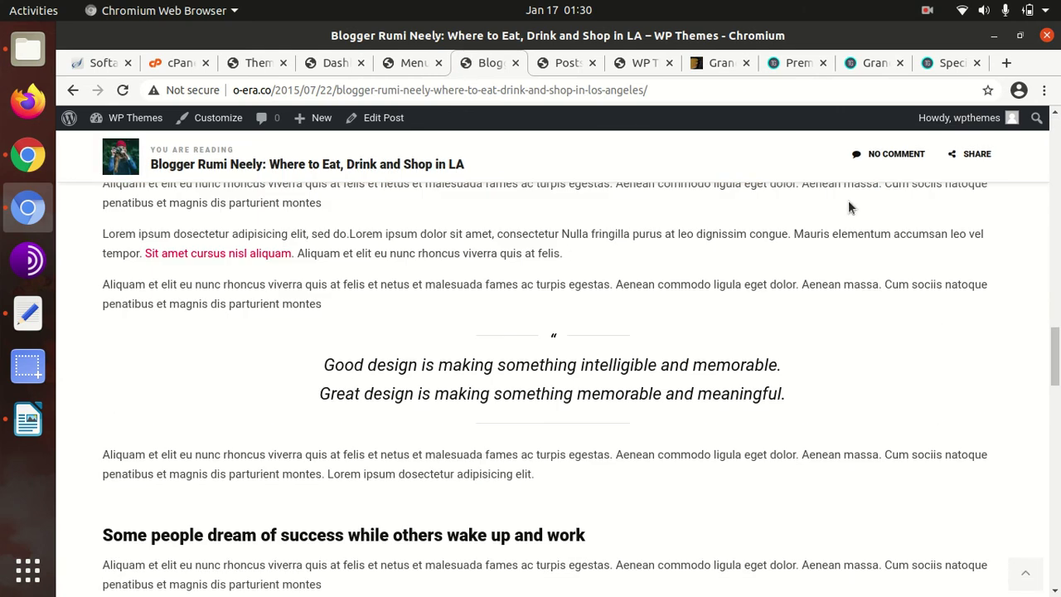
{"action": "scroll", "coordinate": [905, 258], "scroll_direction": "up", "scroll_amount": 8}
Step: Open the shop page with the right sidebar layout from the Shop menu and look over the listed products
{"action": "mouse_move", "coordinate": [962, 156]}
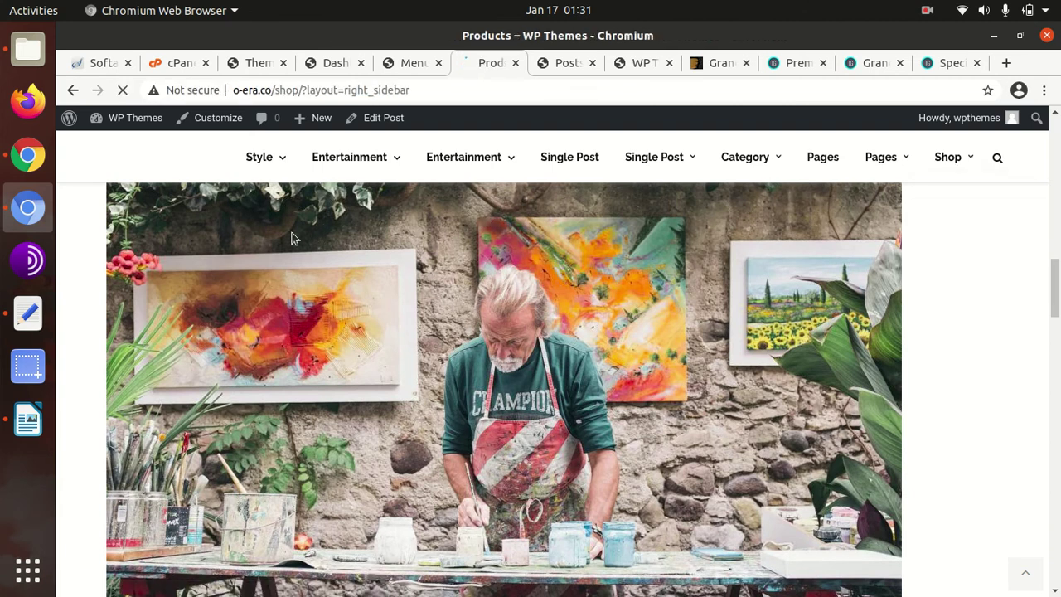
{"action": "scroll", "coordinate": [437, 282], "scroll_direction": "down", "scroll_amount": 5}
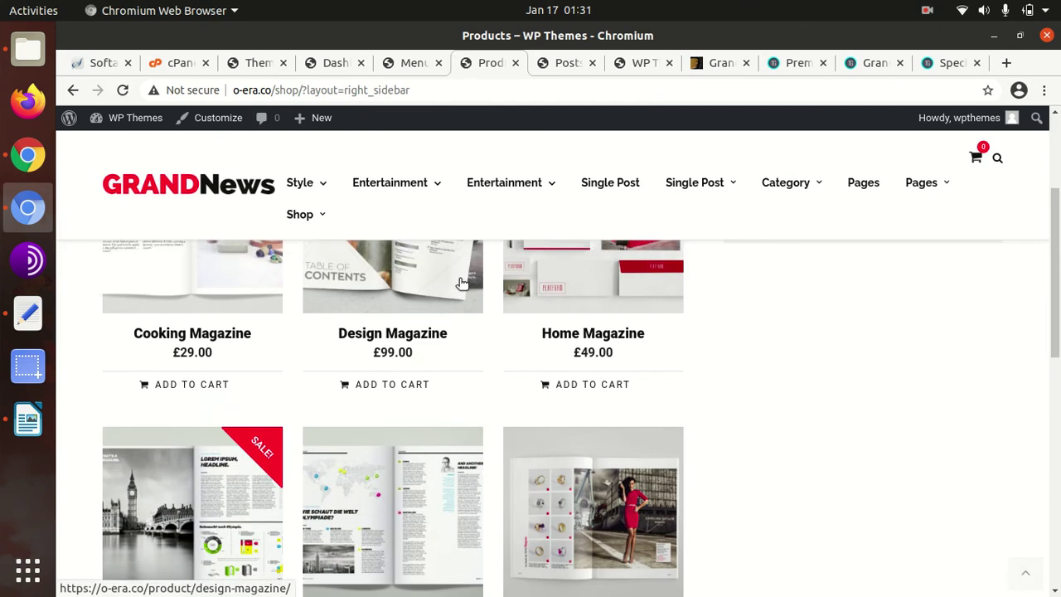
{"action": "scroll", "coordinate": [390, 305], "scroll_direction": "up", "scroll_amount": 3}
Step: Open the Design Magazine product and examine its product page, including the description and related products
{"action": "left_click", "coordinate": [387, 305]}
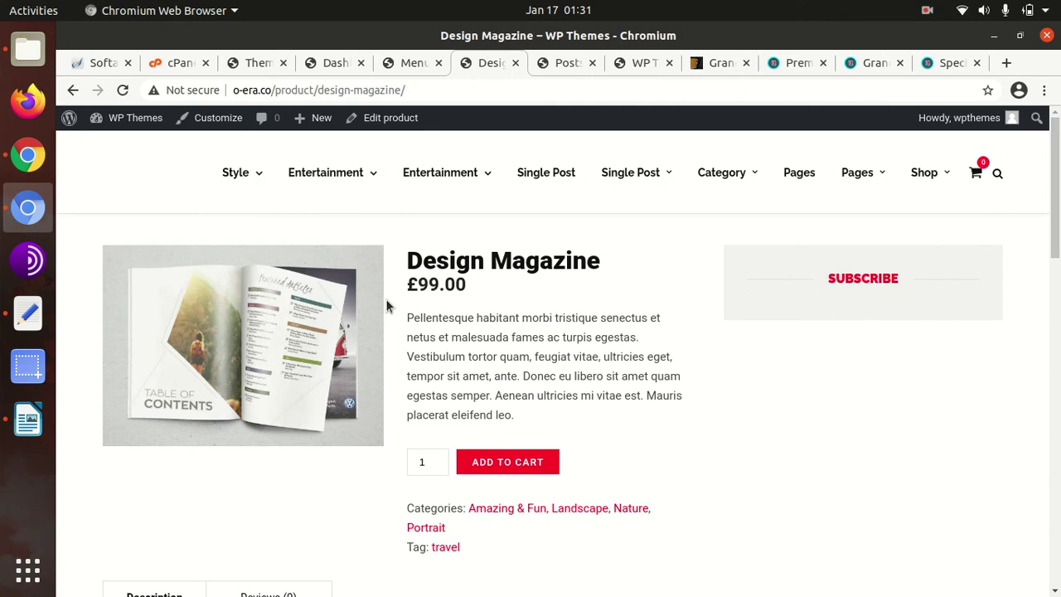
{"action": "scroll", "coordinate": [387, 307], "scroll_direction": "down", "scroll_amount": 15}
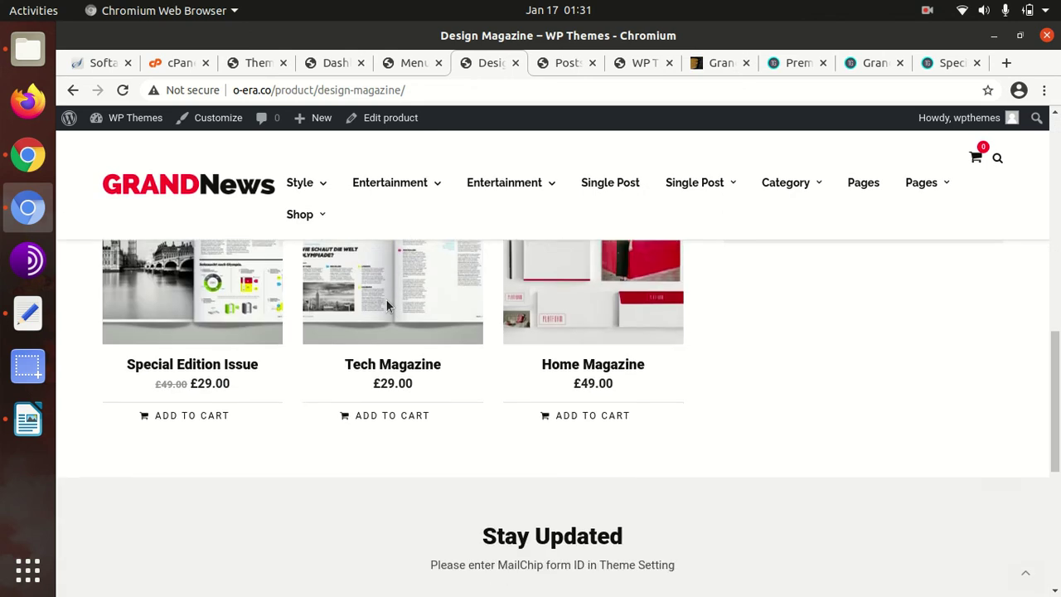
{"action": "scroll", "coordinate": [386, 307], "scroll_direction": "up", "scroll_amount": 15}
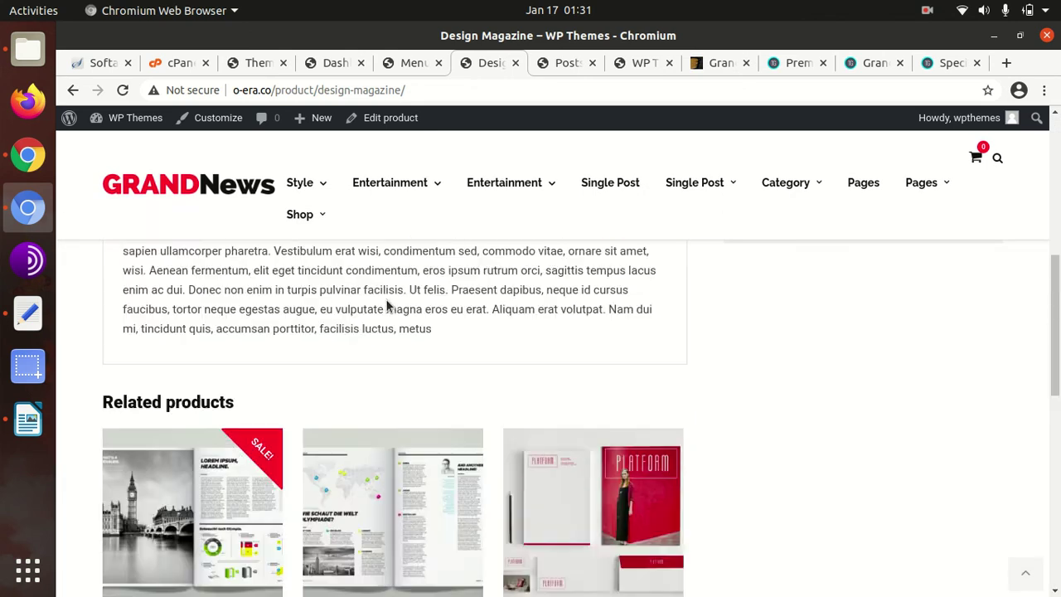
{"action": "scroll", "coordinate": [287, 234], "scroll_direction": "up", "scroll_amount": 2}
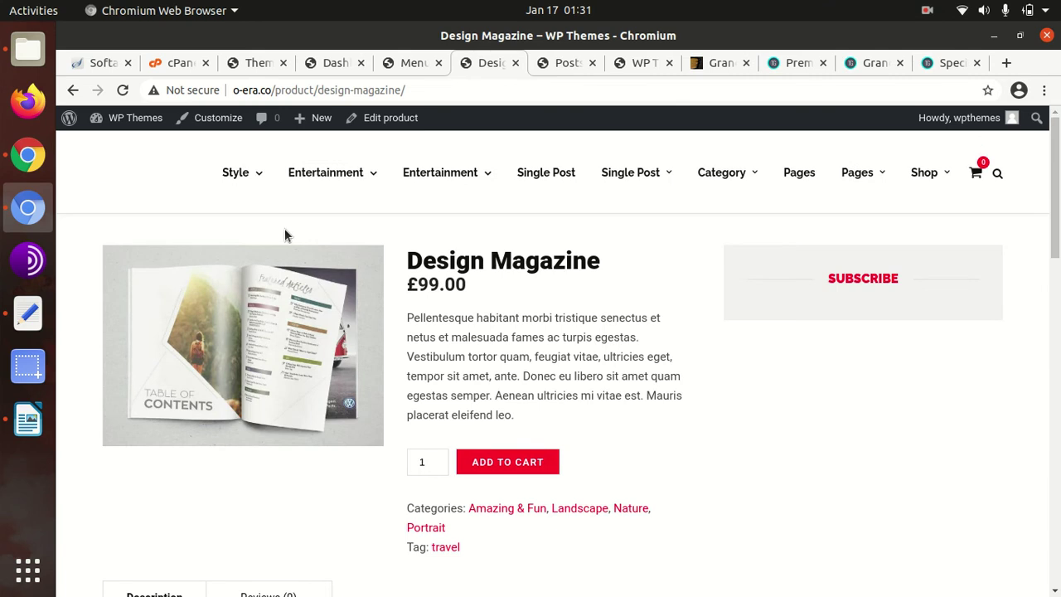
Step: Return to the site's Home page and look through its top news grid, latest news section, video posts and post grid
{"action": "scroll", "coordinate": [291, 226], "scroll_direction": "down", "scroll_amount": 3}
{"action": "left_click", "coordinate": [202, 186]}
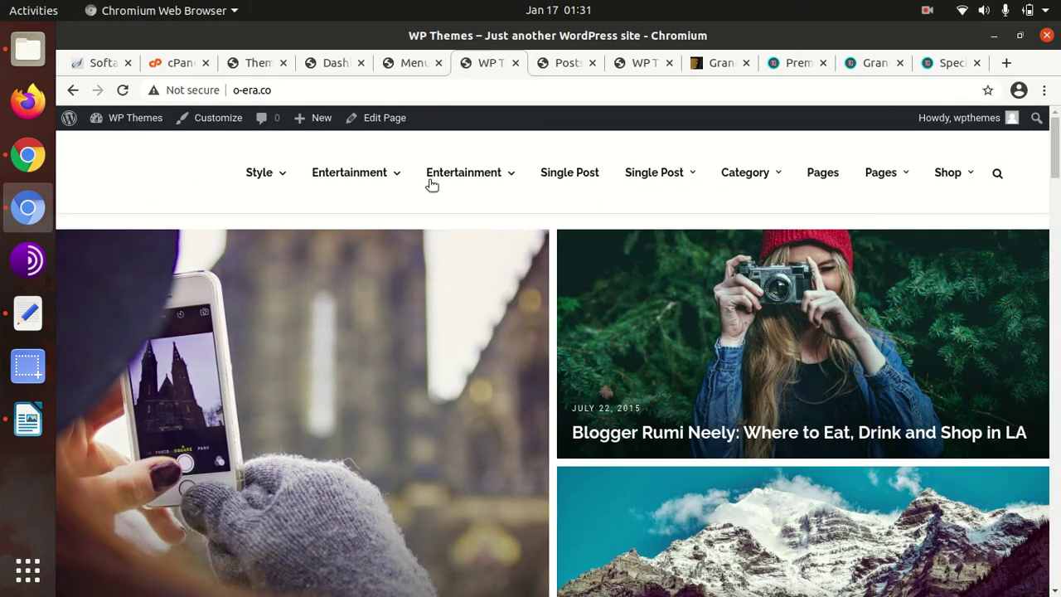
{"action": "mouse_move", "coordinate": [423, 183]}
{"action": "scroll", "coordinate": [412, 185], "scroll_direction": "down", "scroll_amount": 3}
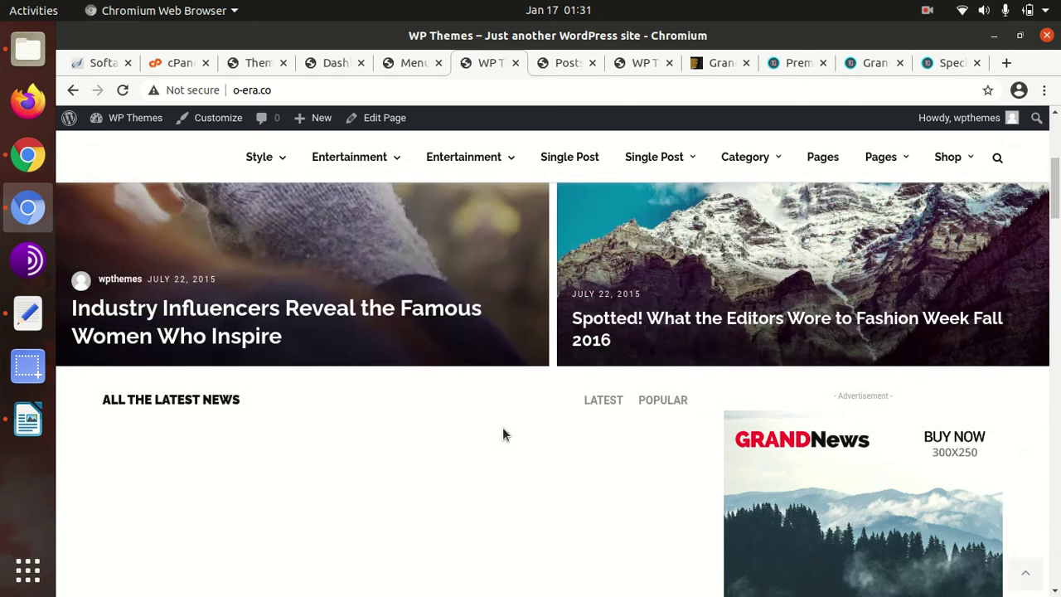
{"action": "scroll", "coordinate": [502, 427], "scroll_direction": "down", "scroll_amount": 7}
{"action": "scroll", "coordinate": [470, 409], "scroll_direction": "down", "scroll_amount": 10}
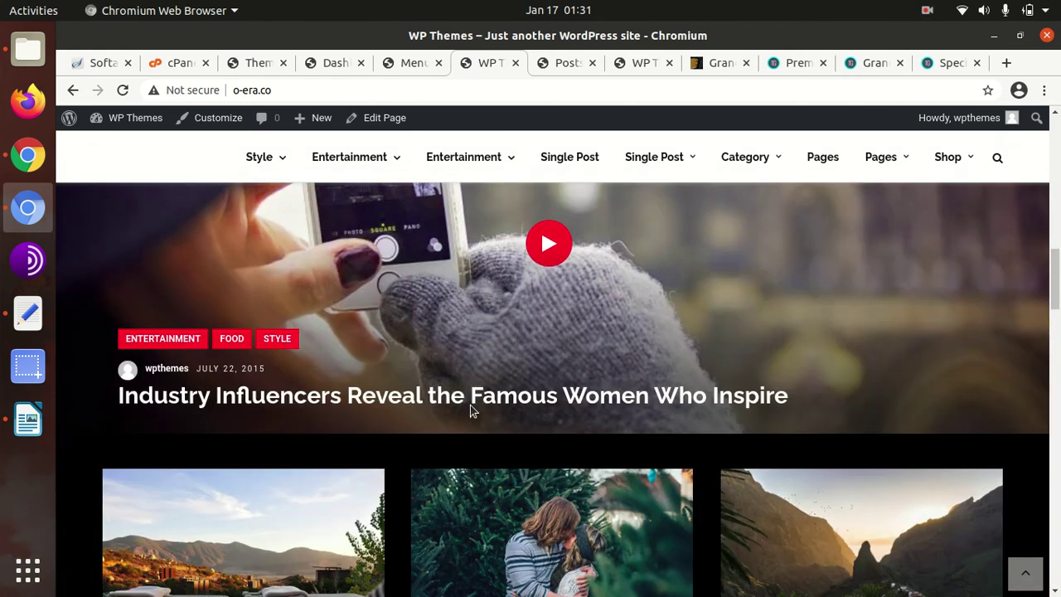
{"action": "scroll", "coordinate": [421, 388], "scroll_direction": "down", "scroll_amount": 5}
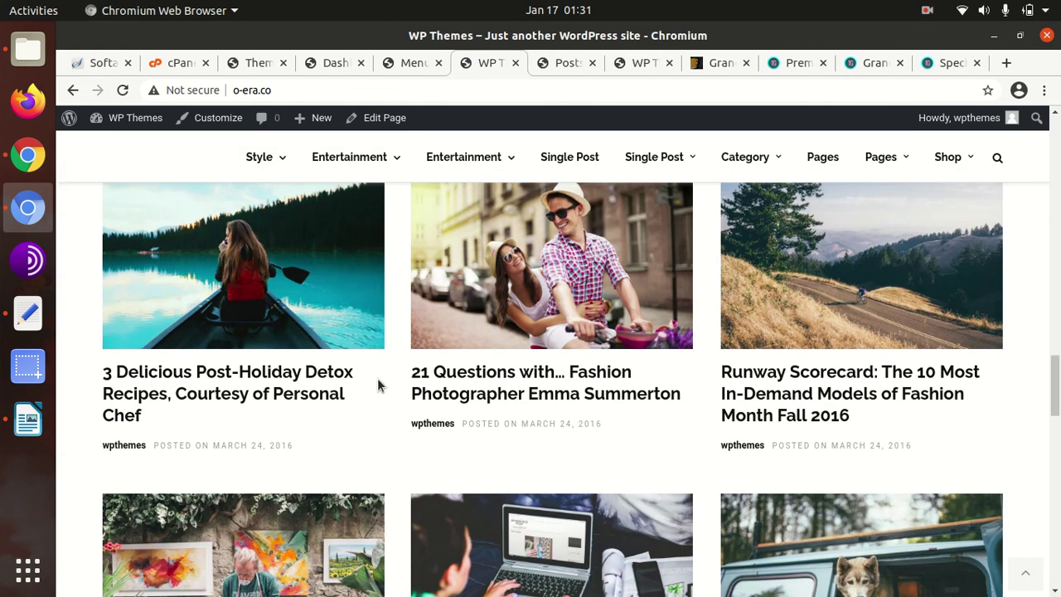
Step: Open the Theme Setting page from the WordPress dashboard and look through its Getting Started options
{"action": "left_click", "coordinate": [335, 63]}
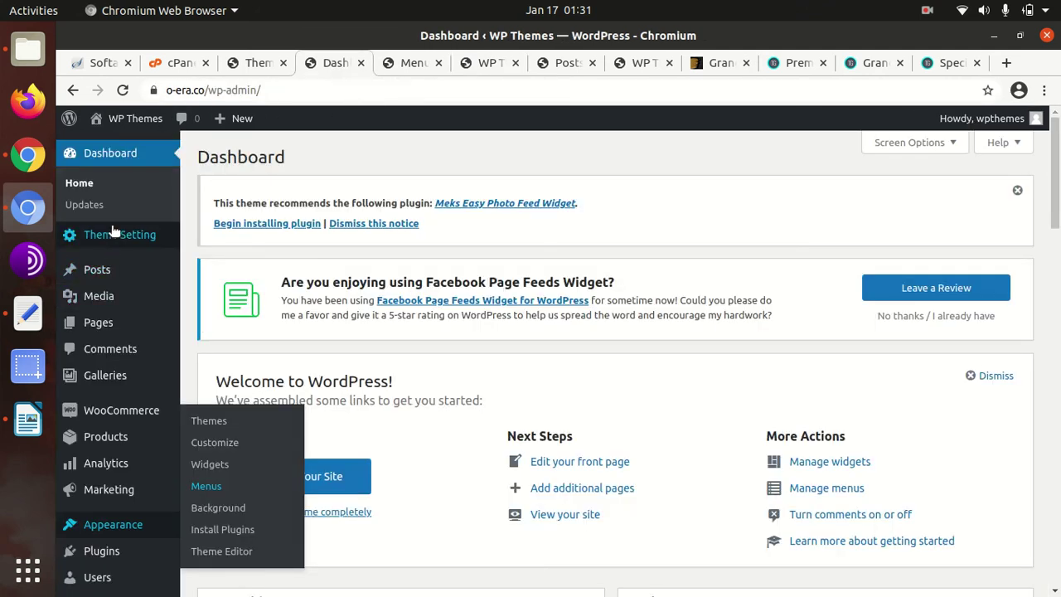
{"action": "left_click", "coordinate": [117, 238]}
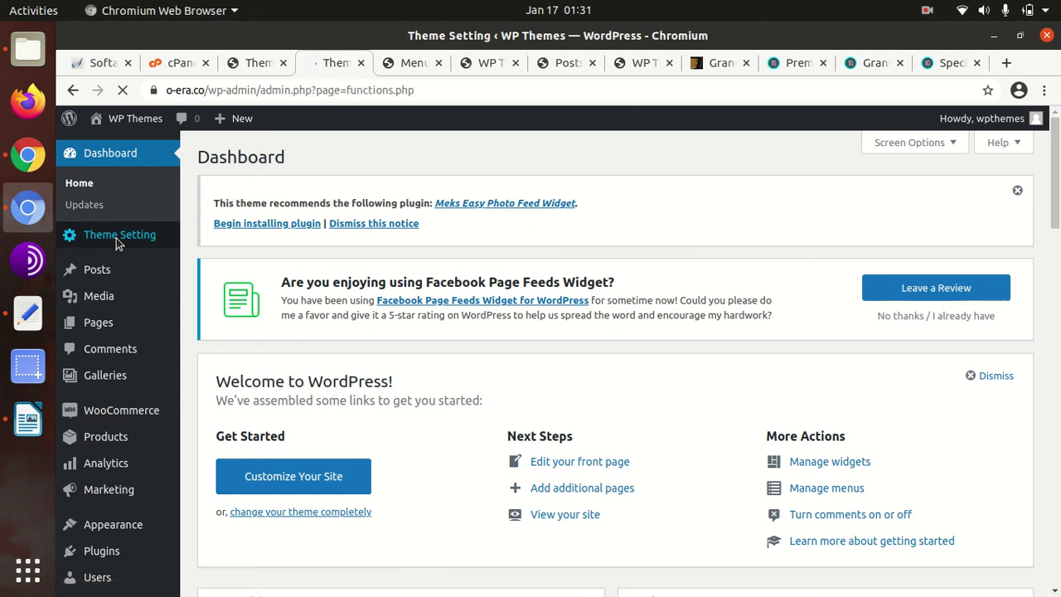
{"action": "scroll", "coordinate": [278, 292], "scroll_direction": "down", "scroll_amount": 3}
{"action": "scroll", "coordinate": [384, 261], "scroll_direction": "down", "scroll_amount": 3}
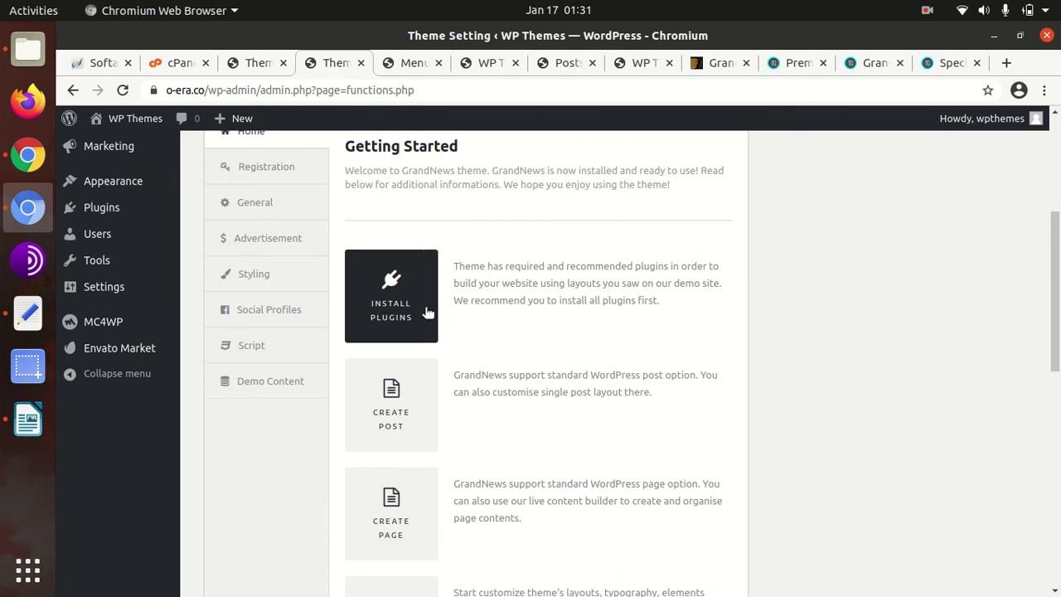
{"action": "scroll", "coordinate": [427, 301], "scroll_direction": "down", "scroll_amount": 4}
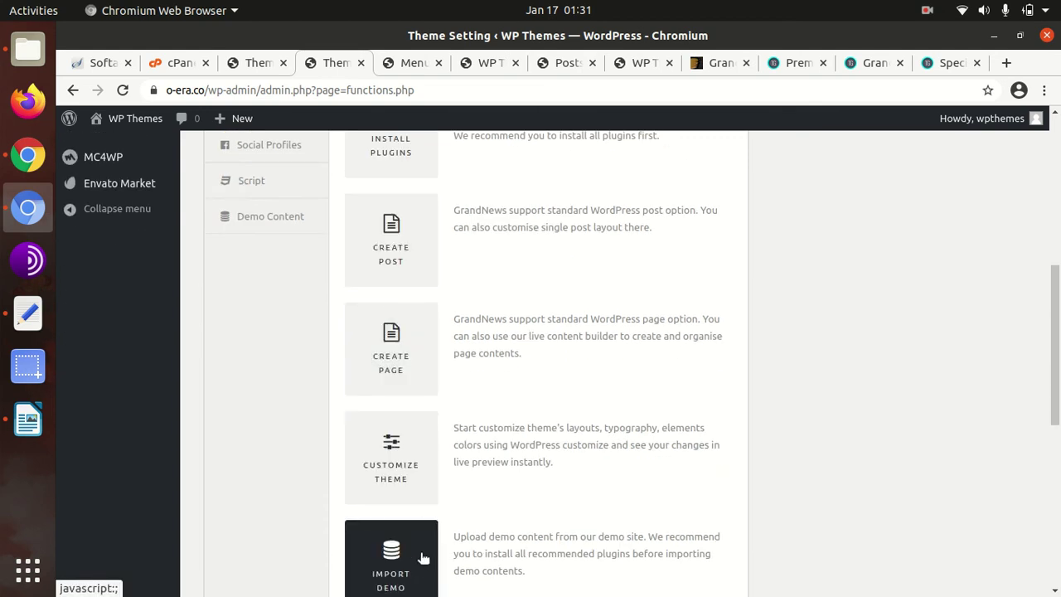
{"action": "scroll", "coordinate": [423, 502], "scroll_direction": "down", "scroll_amount": 4}
{"action": "scroll", "coordinate": [412, 415], "scroll_direction": "up", "scroll_amount": 12}
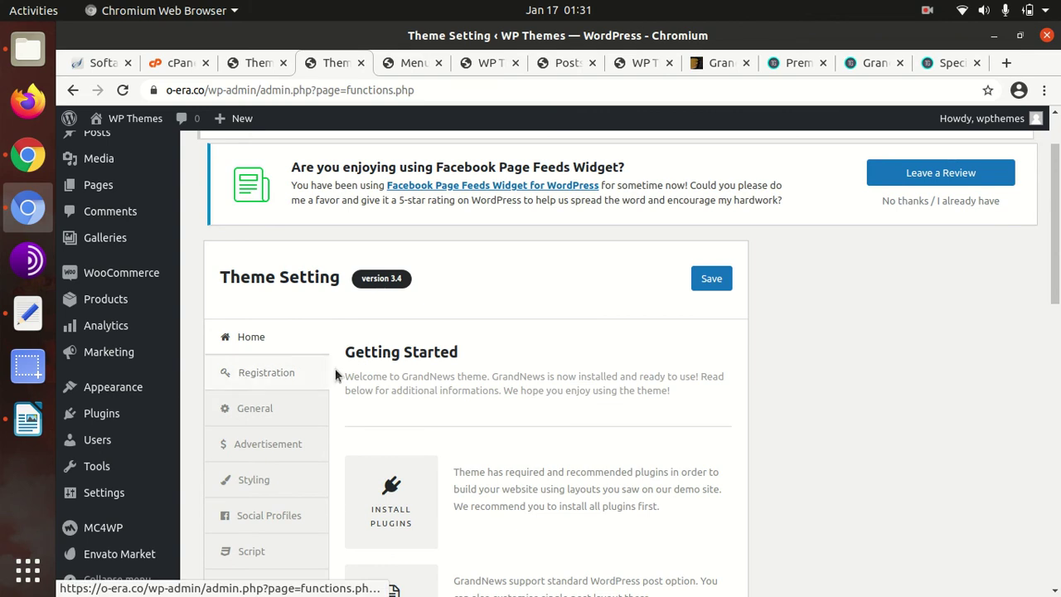
{"action": "scroll", "coordinate": [357, 363], "scroll_direction": "down", "scroll_amount": 2}
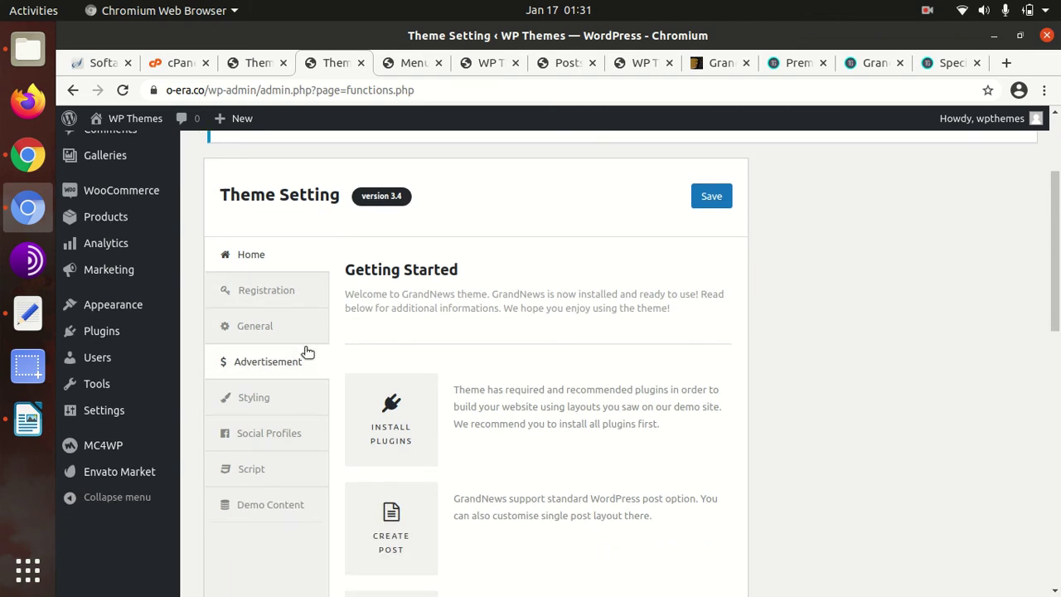
Step: Open the General theme settings and examine the contact form, captcha, MailChimp and Google Maps options
{"action": "left_click", "coordinate": [257, 330]}
{"action": "scroll", "coordinate": [517, 337], "scroll_direction": "down", "scroll_amount": 3}
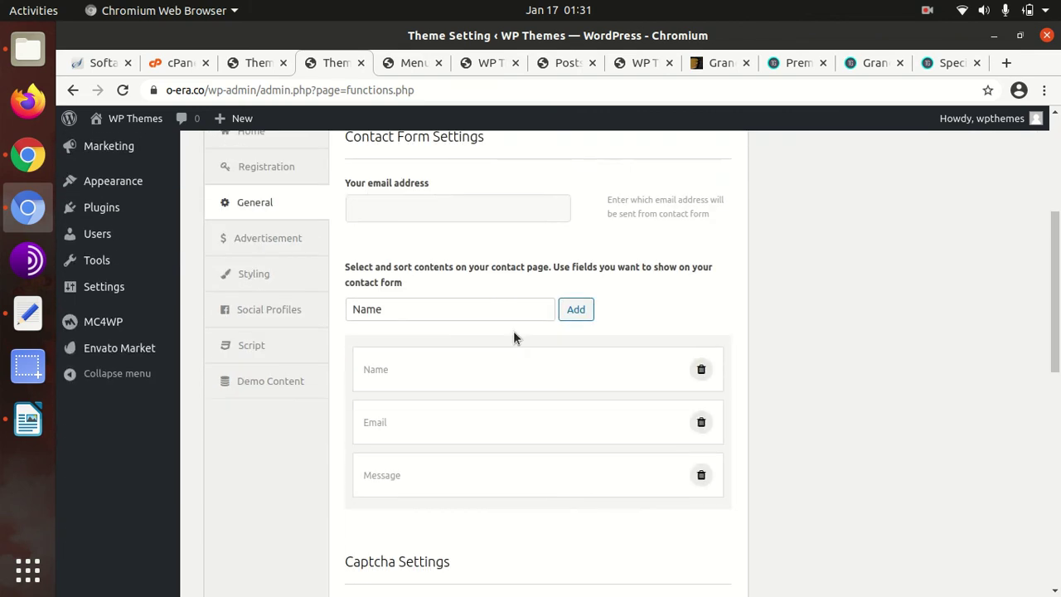
{"action": "scroll", "coordinate": [485, 353], "scroll_direction": "down", "scroll_amount": 10}
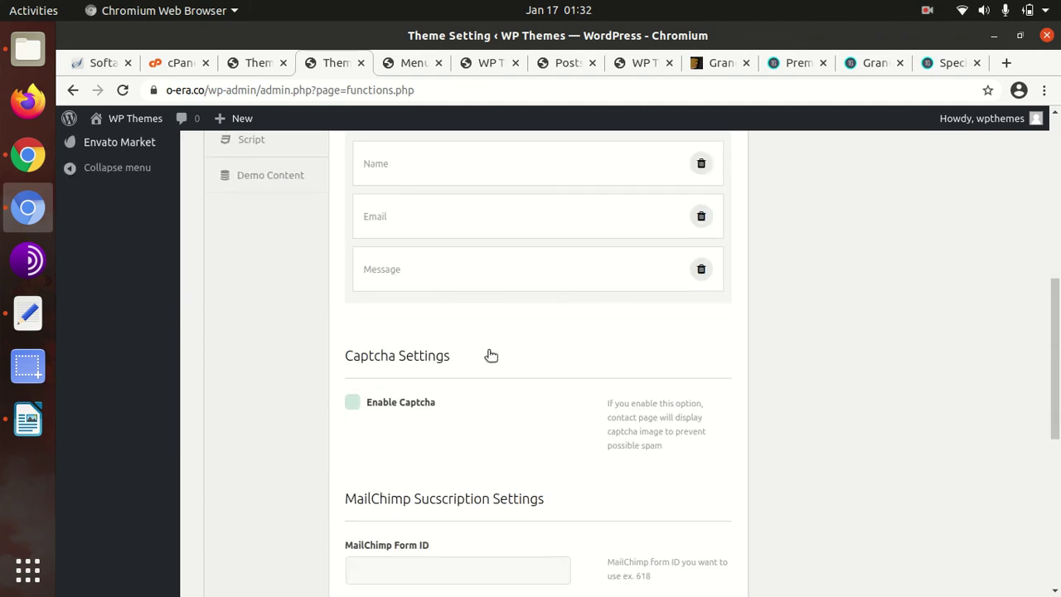
{"action": "scroll", "coordinate": [487, 350], "scroll_direction": "down", "scroll_amount": 5}
{"action": "scroll", "coordinate": [489, 356], "scroll_direction": "up", "scroll_amount": 15}
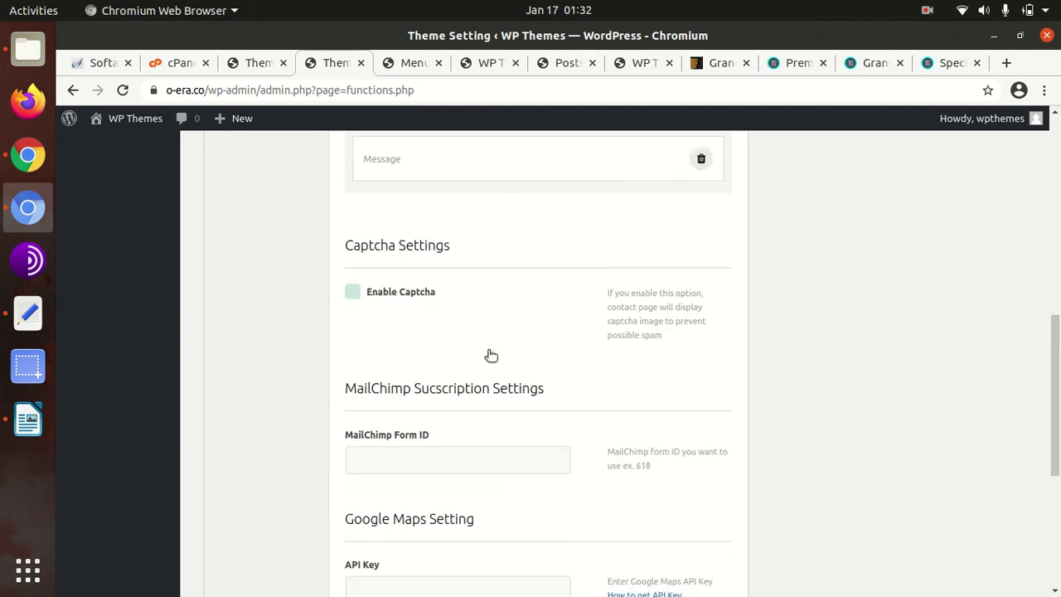
Step: Open the Advertisement theme settings and examine the global and single post ad positions
{"action": "left_click", "coordinate": [268, 280]}
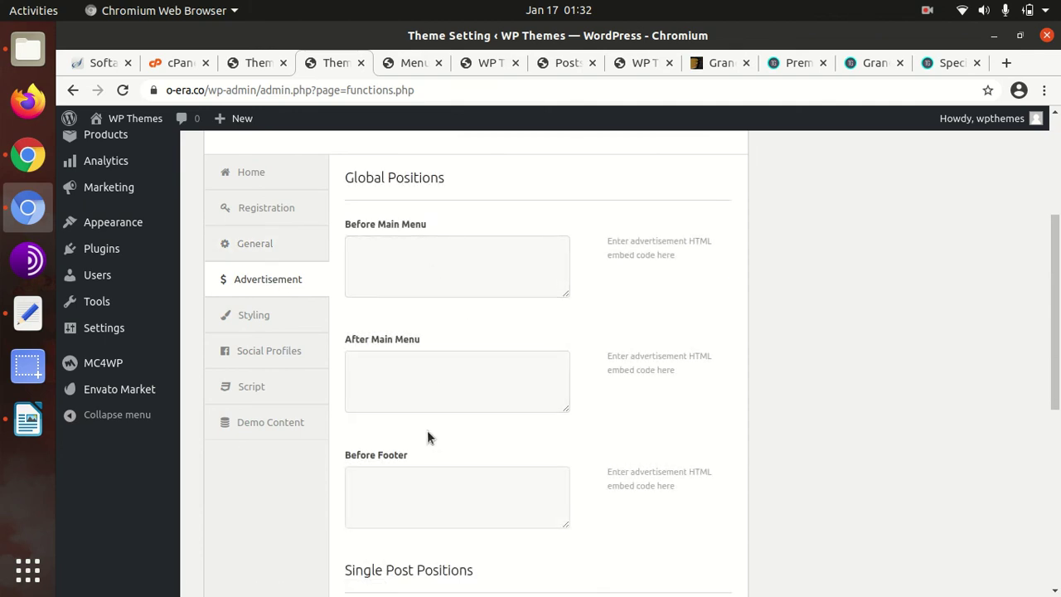
{"action": "scroll", "coordinate": [431, 434], "scroll_direction": "down", "scroll_amount": 4}
{"action": "scroll", "coordinate": [401, 372], "scroll_direction": "down", "scroll_amount": 6}
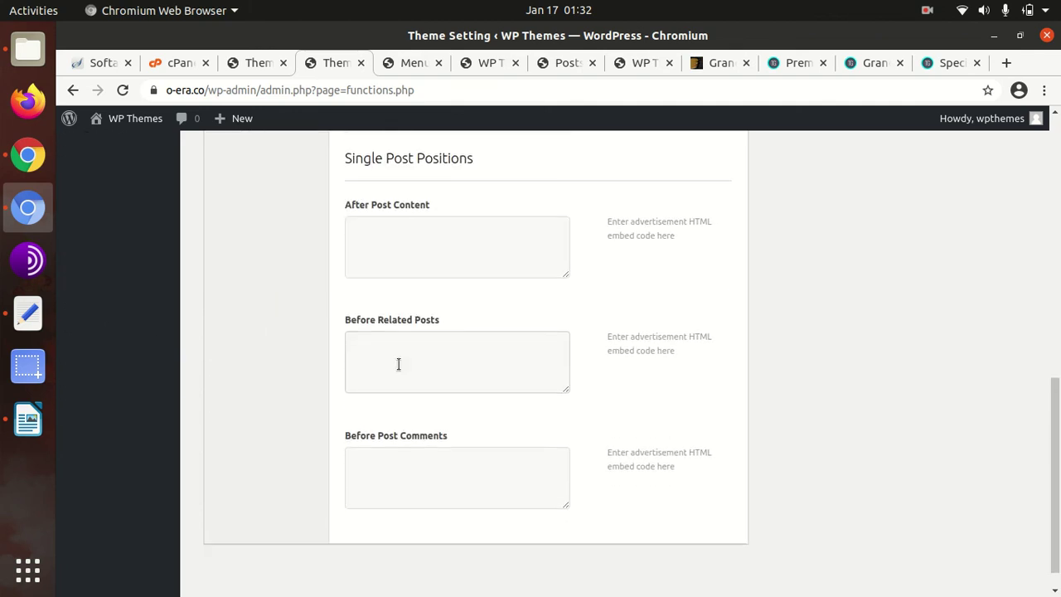
{"action": "scroll", "coordinate": [398, 363], "scroll_direction": "up", "scroll_amount": 12}
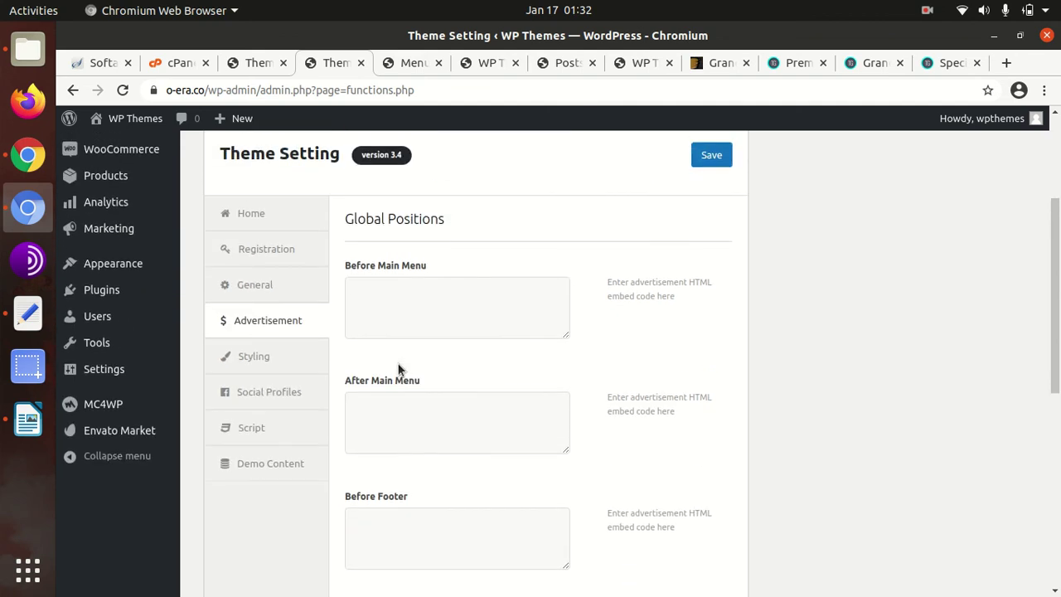
Step: Look over the demo styles in the Styling settings, and view the Social Profiles and Script settings
{"action": "left_click", "coordinate": [251, 361]}
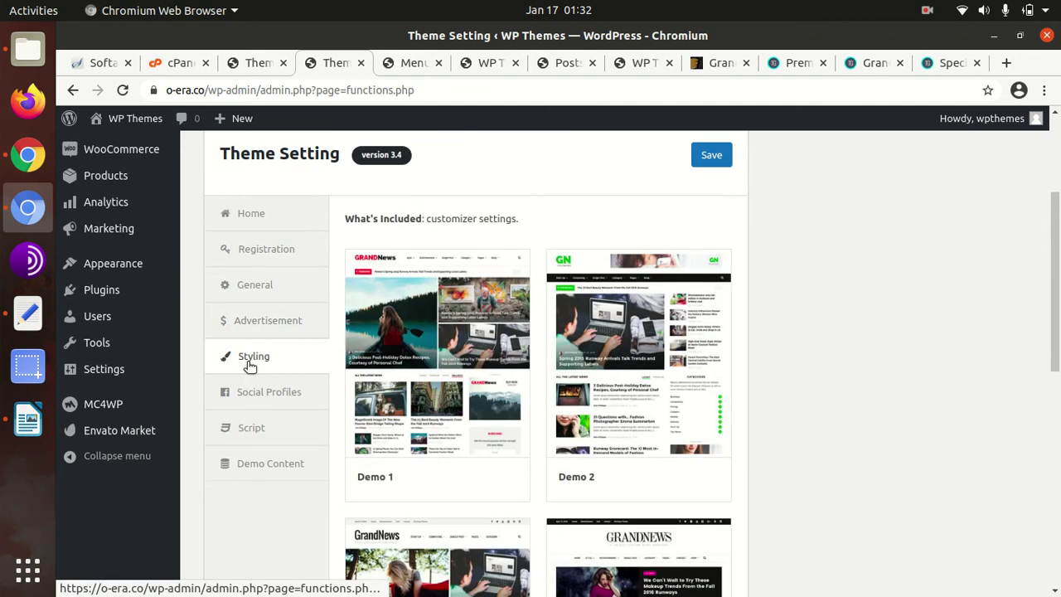
{"action": "scroll", "coordinate": [590, 431], "scroll_direction": "down", "scroll_amount": 5}
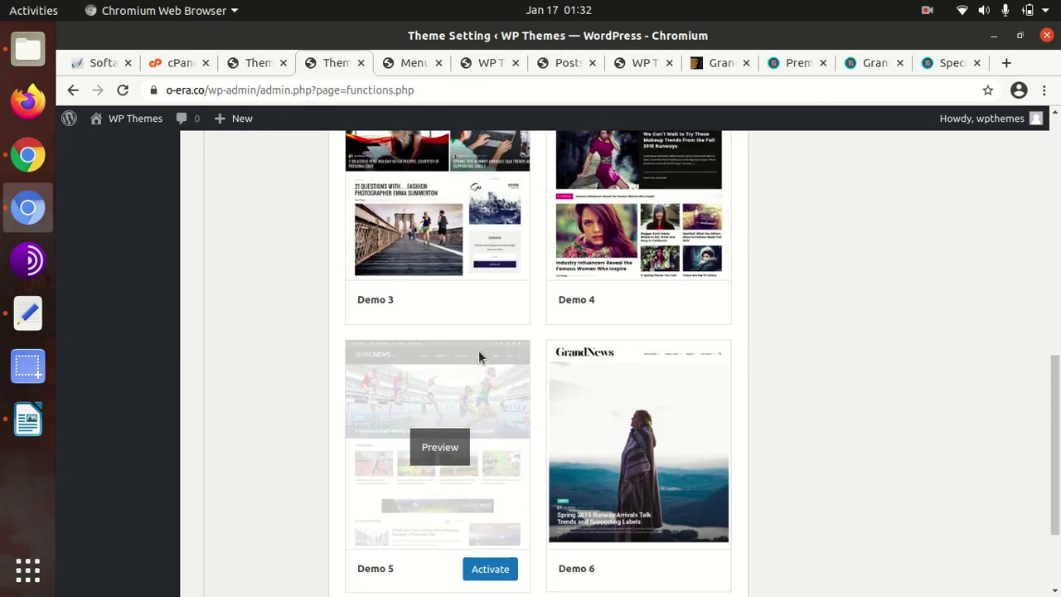
{"action": "scroll", "coordinate": [478, 358], "scroll_direction": "up", "scroll_amount": 7}
{"action": "scroll", "coordinate": [334, 415], "scroll_direction": "down", "scroll_amount": 2}
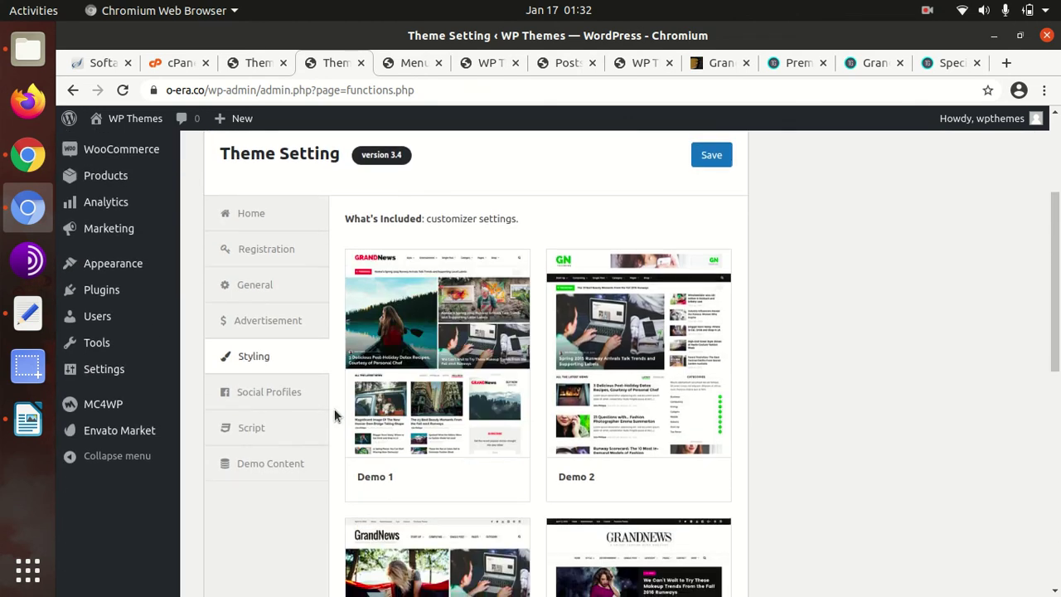
{"action": "left_click", "coordinate": [276, 395]}
{"action": "left_click", "coordinate": [262, 435]}
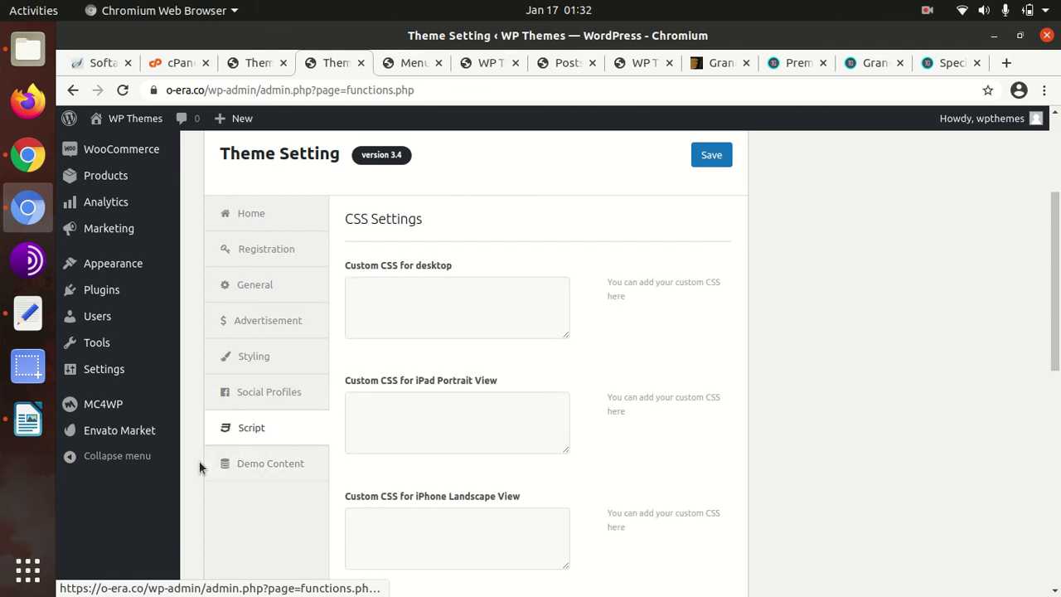
Step: Look through the WordPress admin entries, including the Galleries and Plugins submenus, and return to the Dashboard
{"action": "scroll", "coordinate": [132, 410], "scroll_direction": "up", "scroll_amount": 2}
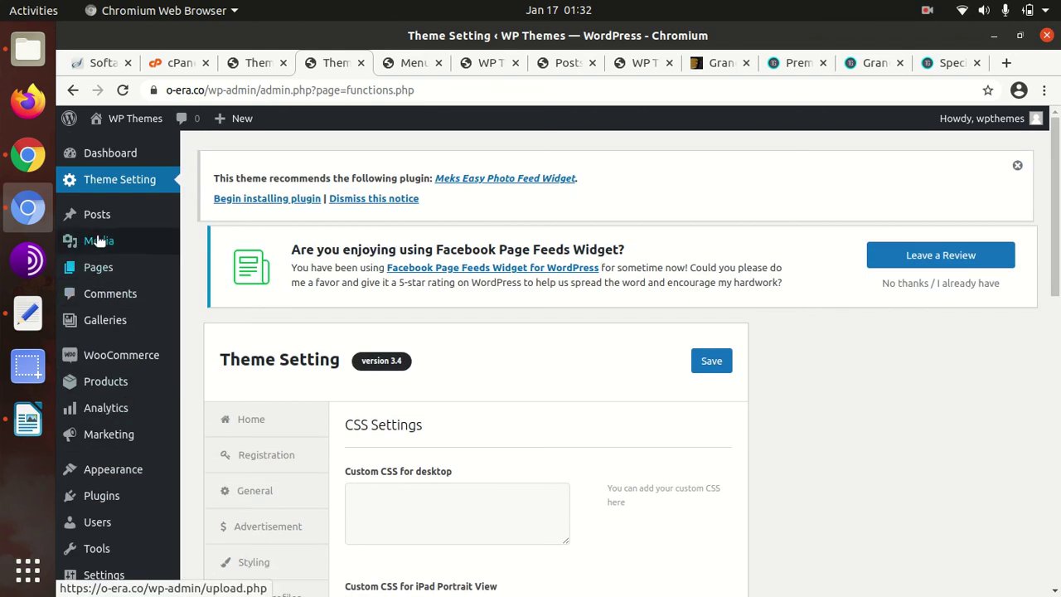
{"action": "mouse_move", "coordinate": [100, 334]}
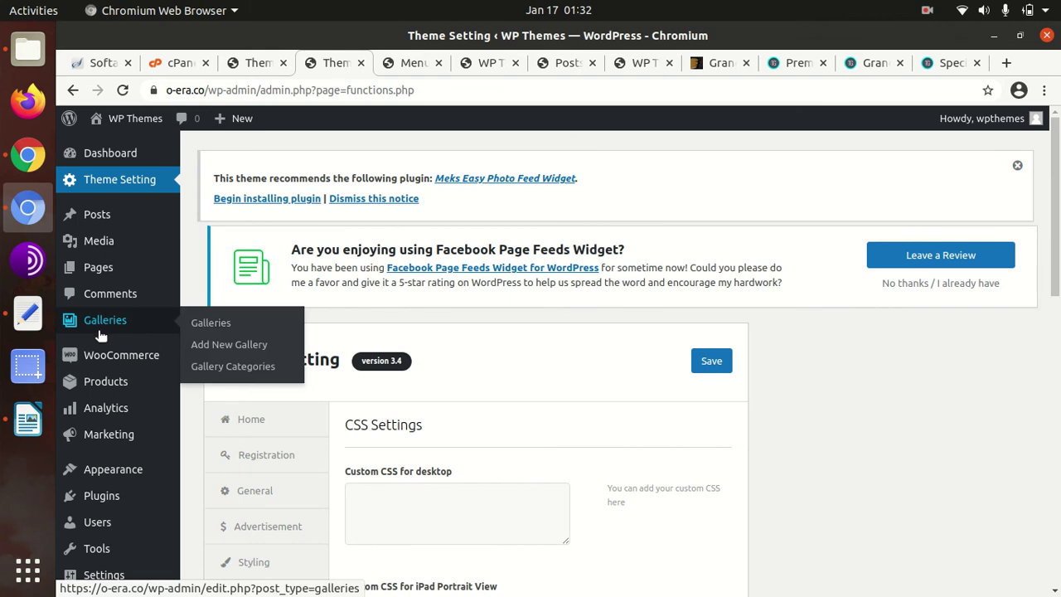
{"action": "scroll", "coordinate": [113, 379], "scroll_direction": "down", "scroll_amount": 3}
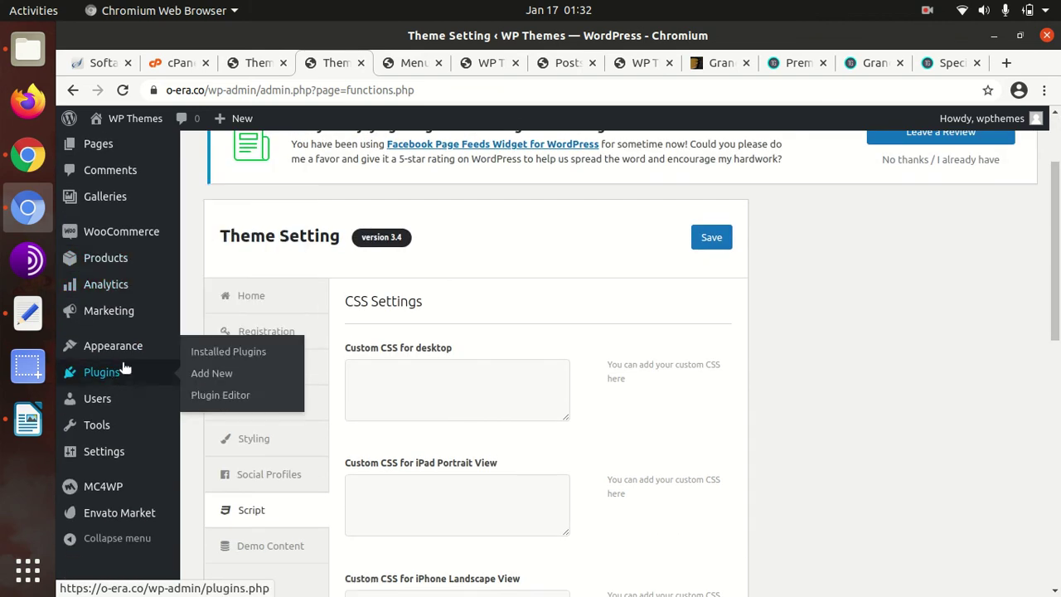
{"action": "mouse_move", "coordinate": [131, 355]}
{"action": "scroll", "coordinate": [138, 457], "scroll_direction": "up", "scroll_amount": 3}
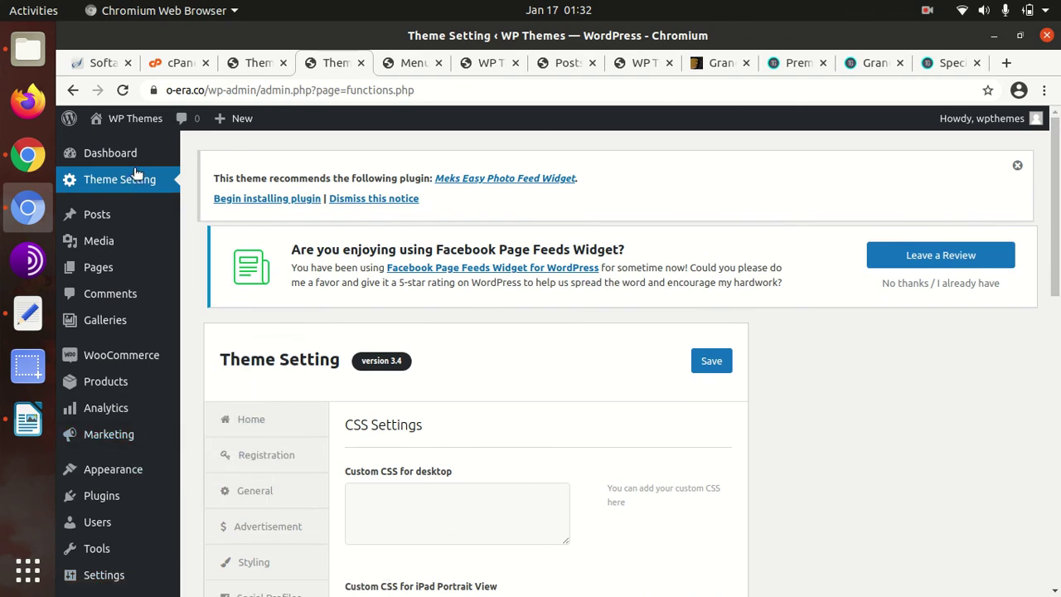
{"action": "left_click", "coordinate": [121, 157]}
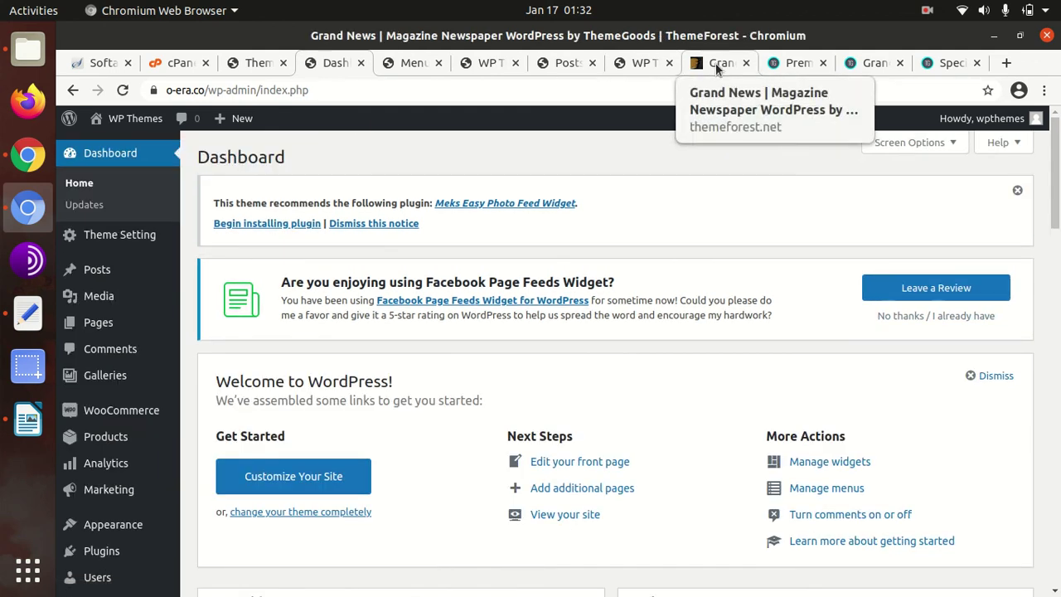
Step: View the Grand News item page on ThemeForest, and examine the video posts on the open site home page without a menu
{"action": "left_click", "coordinate": [716, 63]}
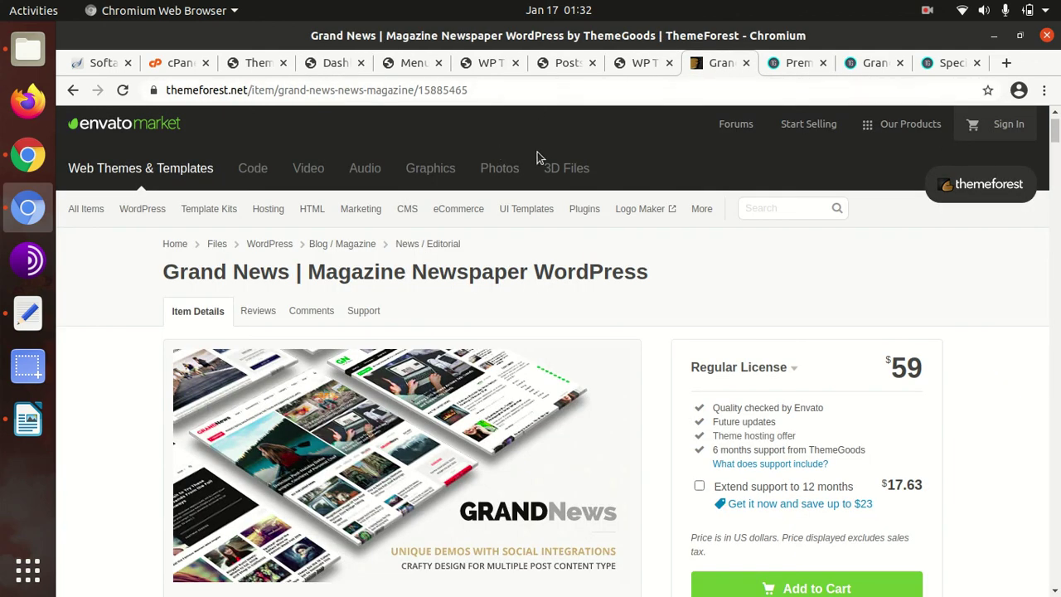
{"action": "left_click", "coordinate": [636, 65]}
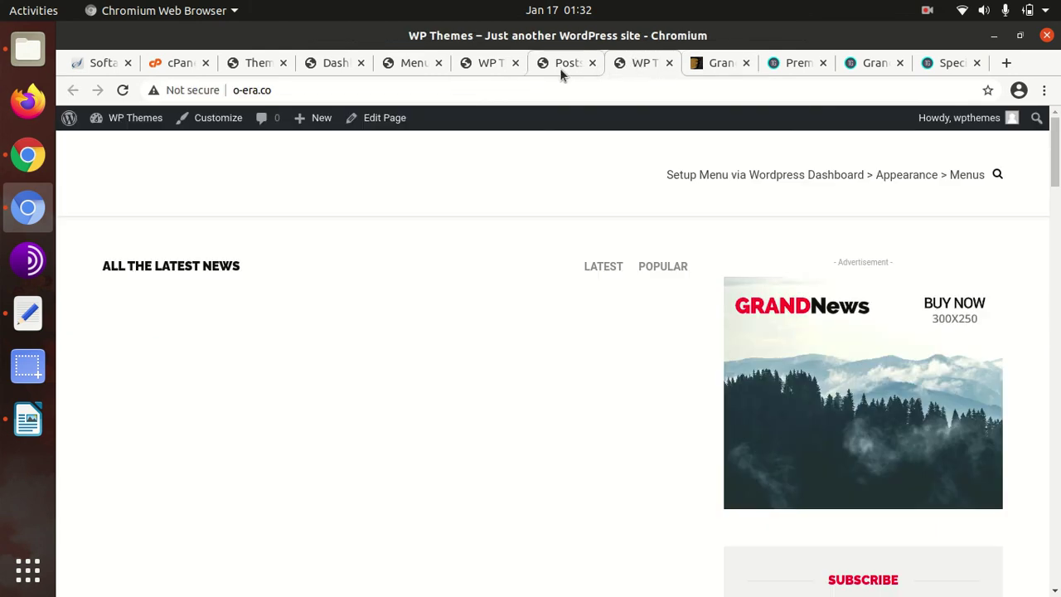
{"action": "scroll", "coordinate": [483, 253], "scroll_direction": "down", "scroll_amount": 5}
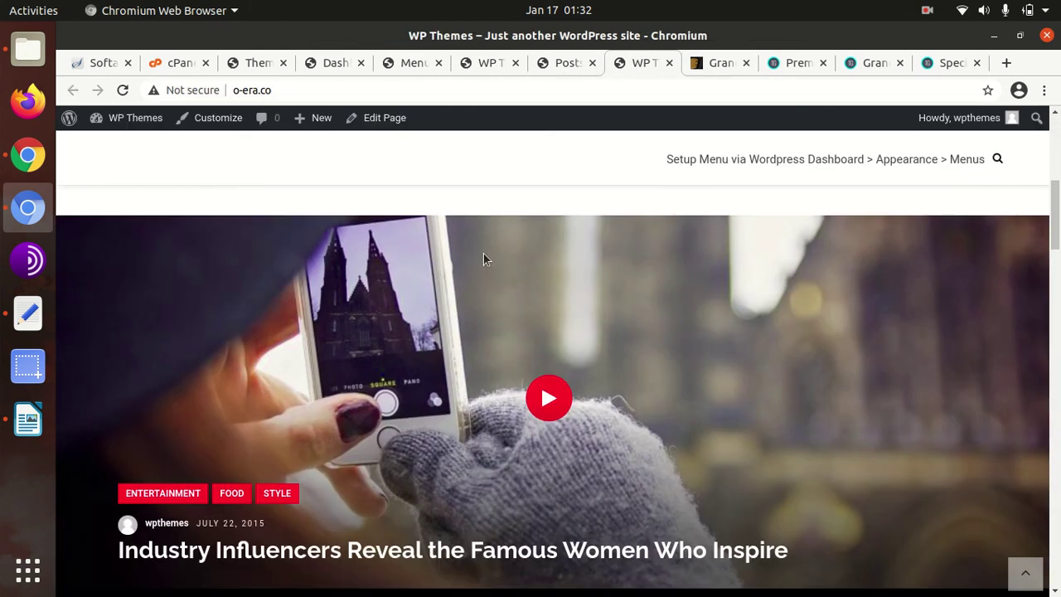
{"action": "scroll", "coordinate": [483, 256], "scroll_direction": "up", "scroll_amount": 3}
{"action": "scroll", "coordinate": [480, 252], "scroll_direction": "down", "scroll_amount": 5}
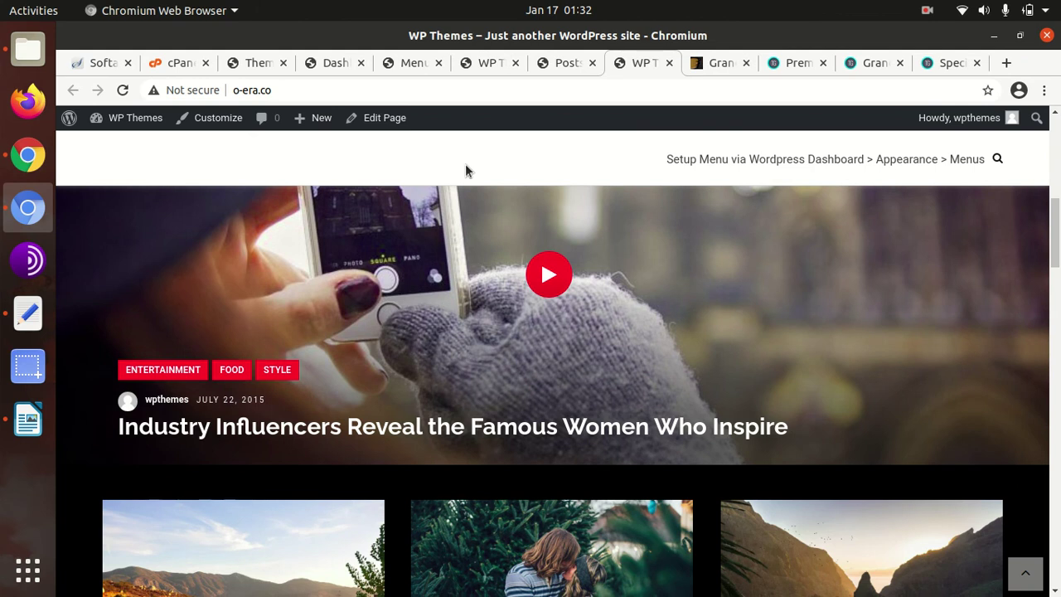
{"action": "scroll", "coordinate": [465, 163], "scroll_direction": "down", "scroll_amount": 4}
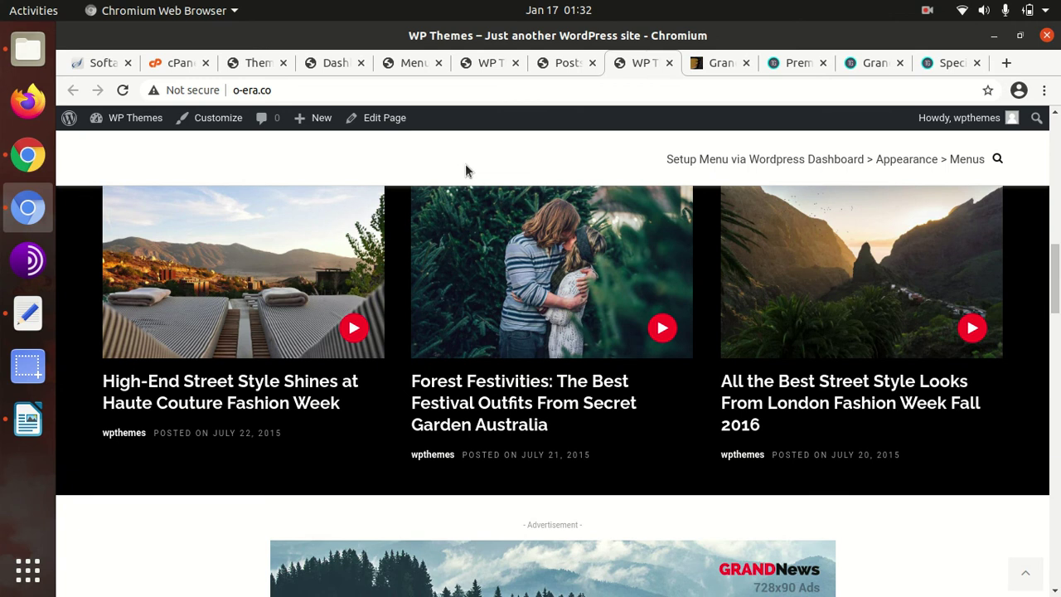
{"action": "scroll", "coordinate": [465, 170], "scroll_direction": "down", "scroll_amount": 6}
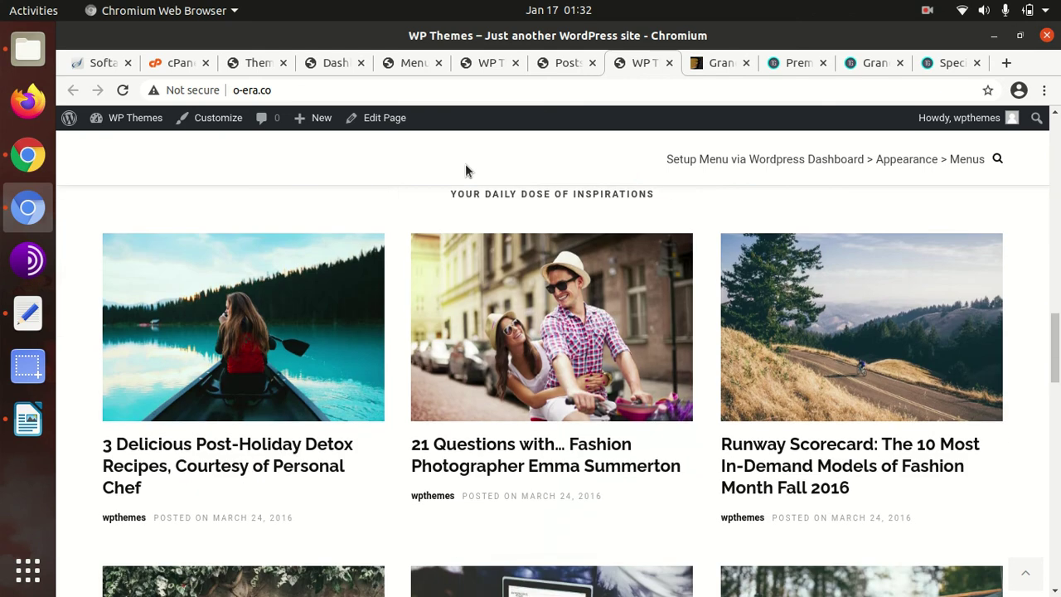
Step: Look through the rest of the home page's daily inspirations post grid, the Stay Updated section and the footer
{"action": "scroll", "coordinate": [465, 164], "scroll_direction": "down", "scroll_amount": 3}
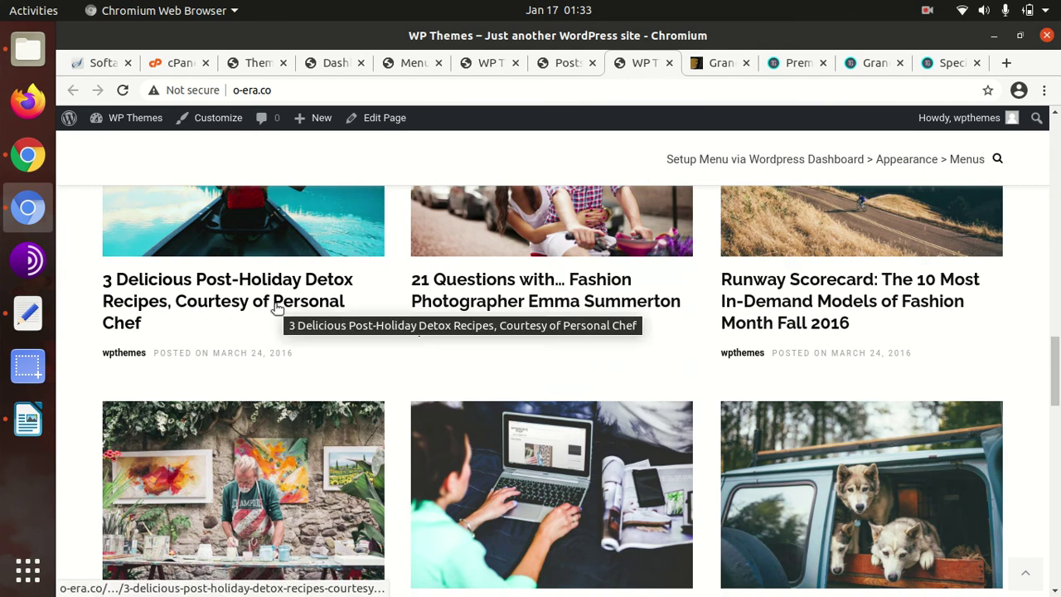
{"action": "scroll", "coordinate": [410, 310], "scroll_direction": "down", "scroll_amount": 5}
{"action": "scroll", "coordinate": [410, 309], "scroll_direction": "down", "scroll_amount": 4}
{"action": "scroll", "coordinate": [410, 310], "scroll_direction": "down", "scroll_amount": 5}
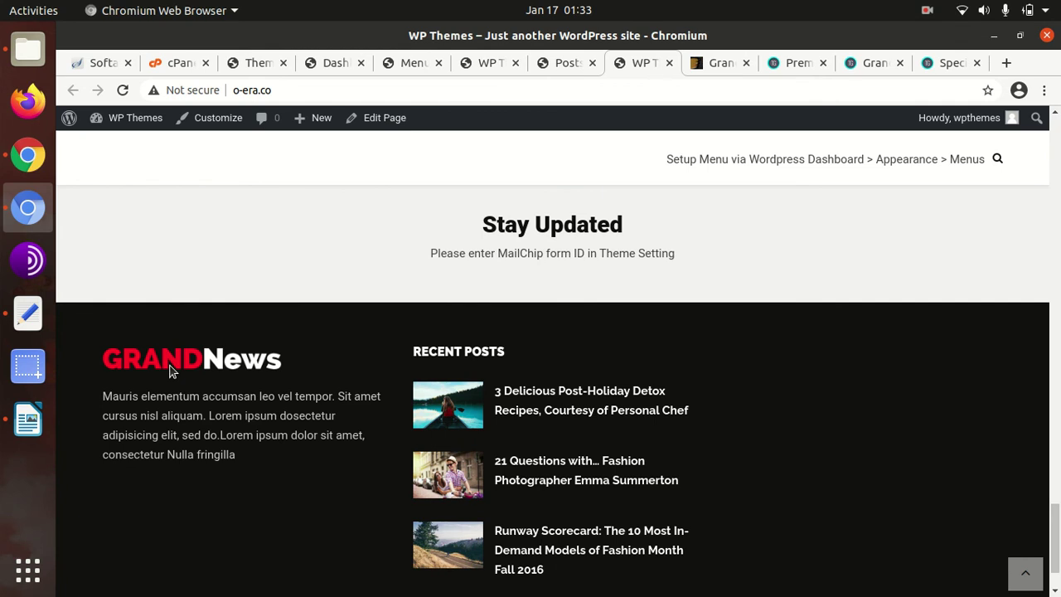
{"action": "scroll", "coordinate": [170, 368], "scroll_direction": "up", "scroll_amount": 9}
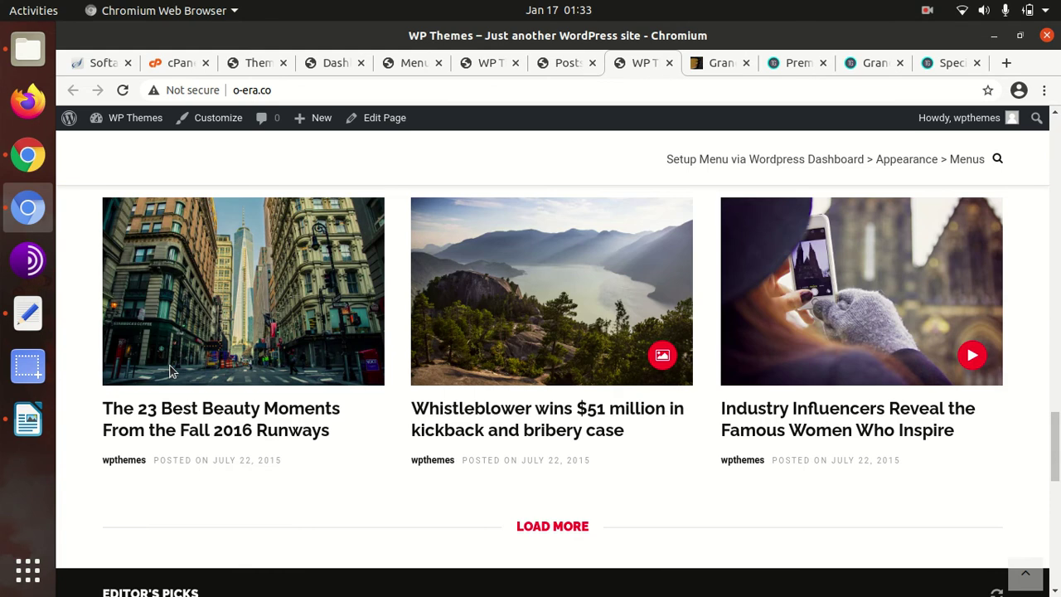
{"action": "scroll", "coordinate": [169, 367], "scroll_direction": "up", "scroll_amount": 7}
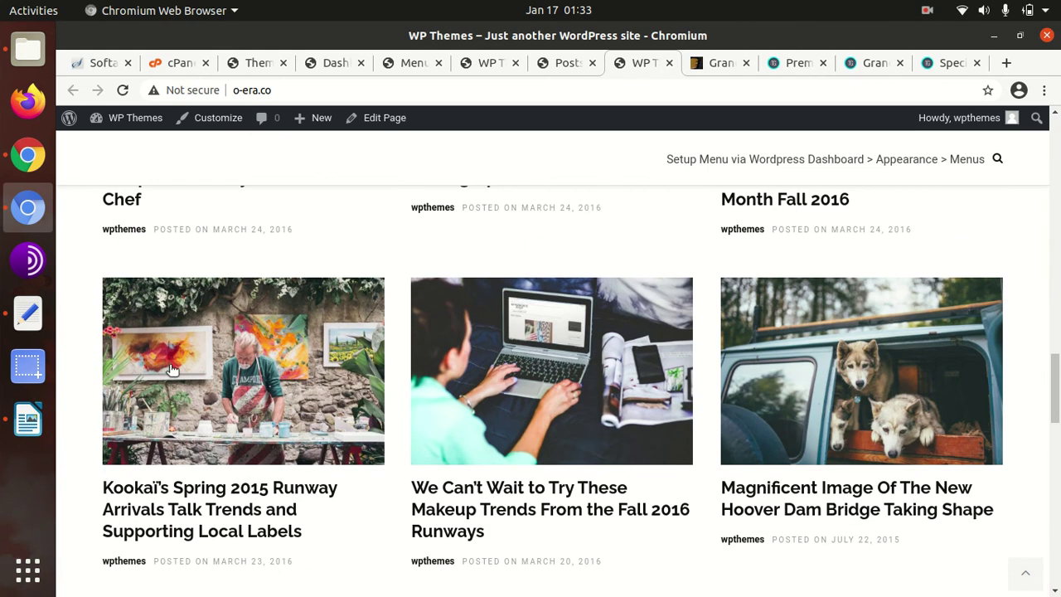
{"action": "scroll", "coordinate": [171, 369], "scroll_direction": "up", "scroll_amount": 2}
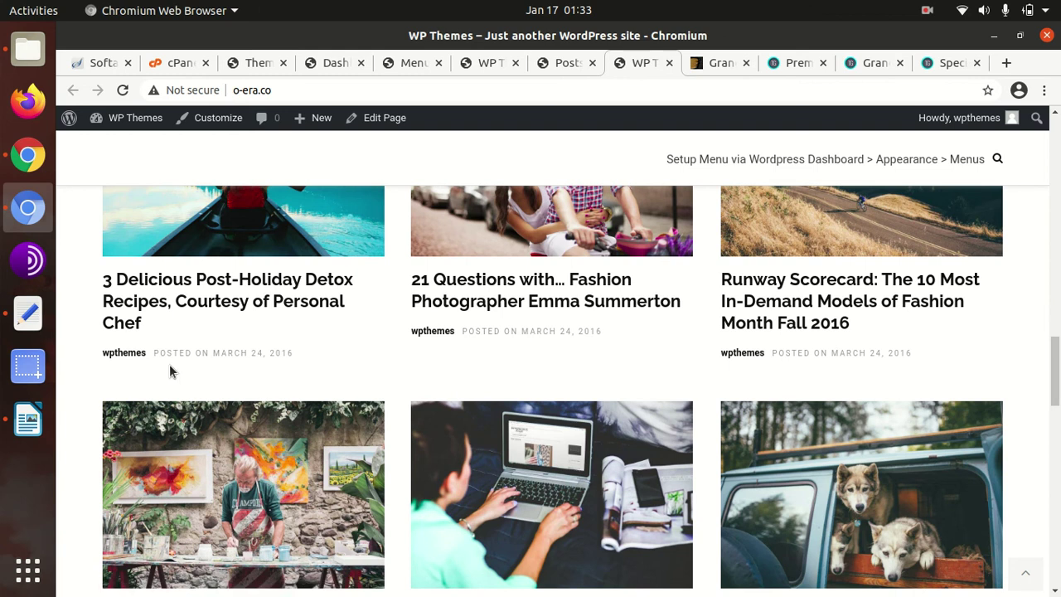